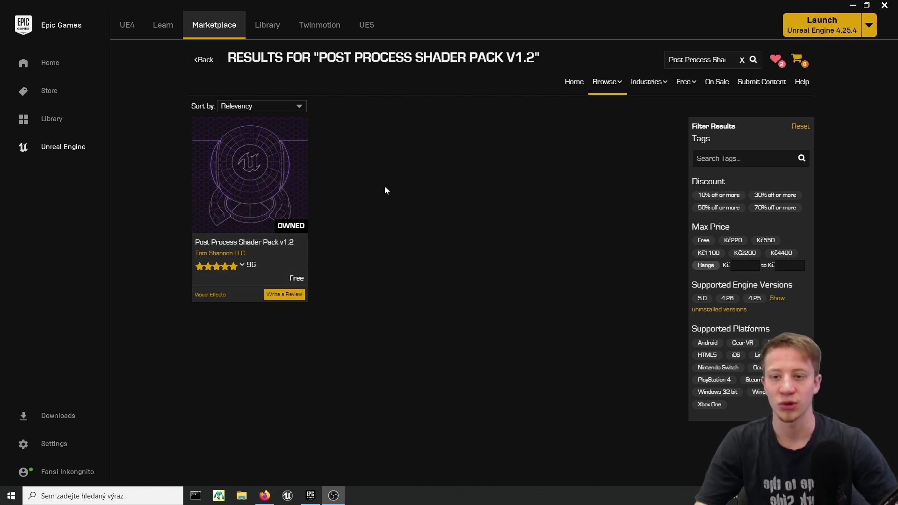
- Open the Post Process Shader Pack v1.2 product page and look through its preview images
{"action": "left_click", "coordinate": [245, 171]}
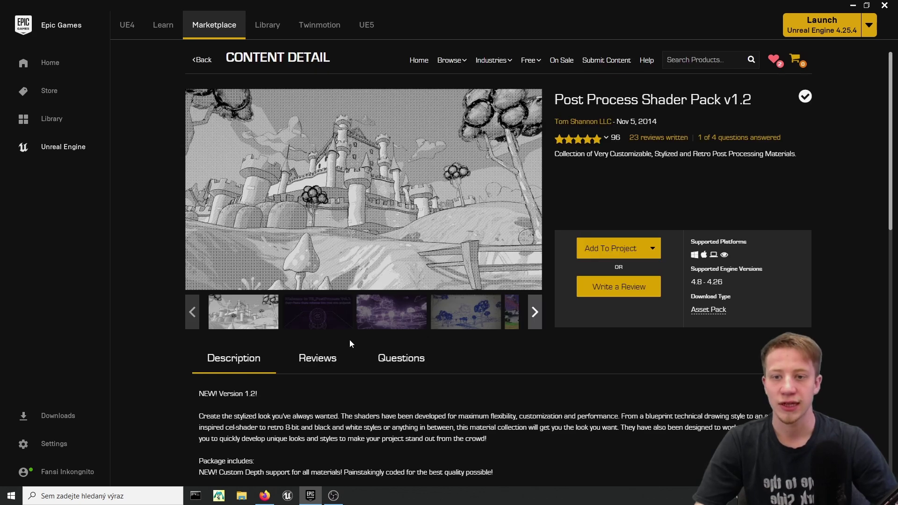
{"action": "left_click", "coordinate": [310, 320]}
{"action": "left_click", "coordinate": [381, 302]}
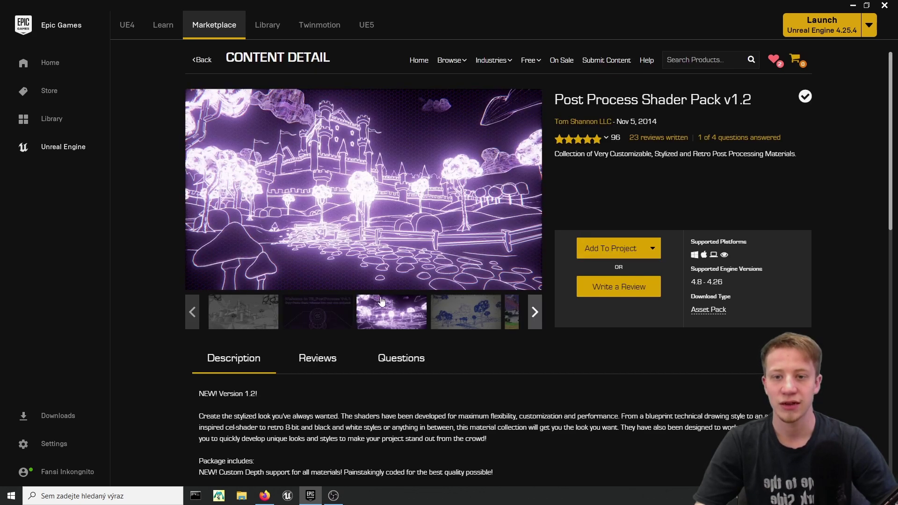
{"action": "left_click", "coordinate": [497, 311]}
{"action": "left_click", "coordinate": [519, 320]}
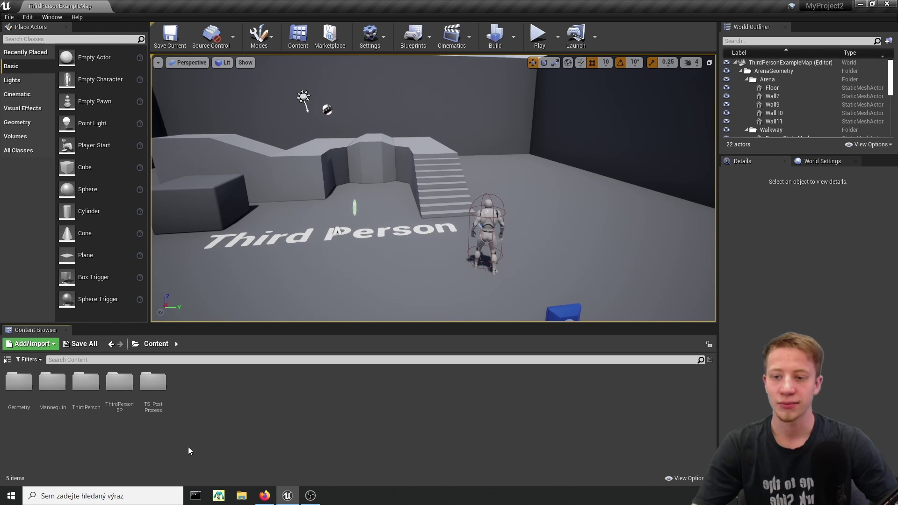
- Browse to the Instances folder within TS_PostProcess/PostProcess to examine the pack's material instances
{"action": "left_click", "coordinate": [153, 400]}
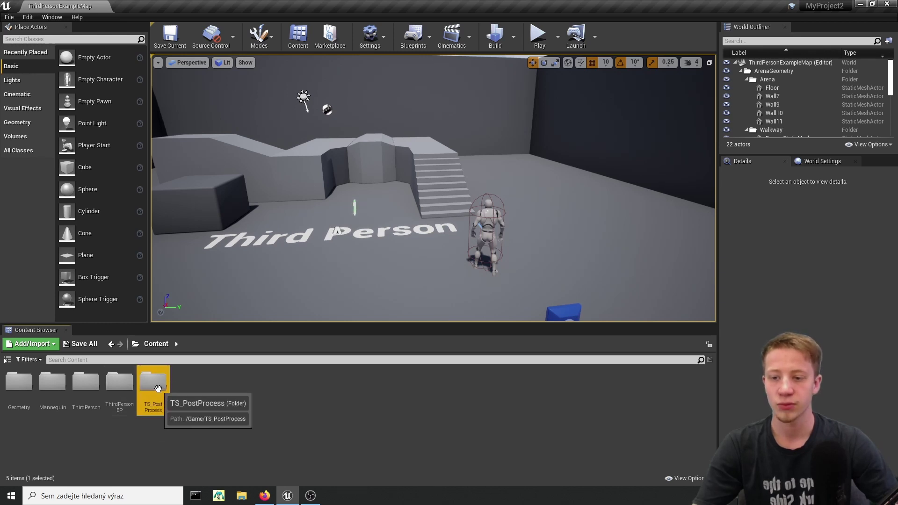
{"action": "double_click", "coordinate": [155, 377]}
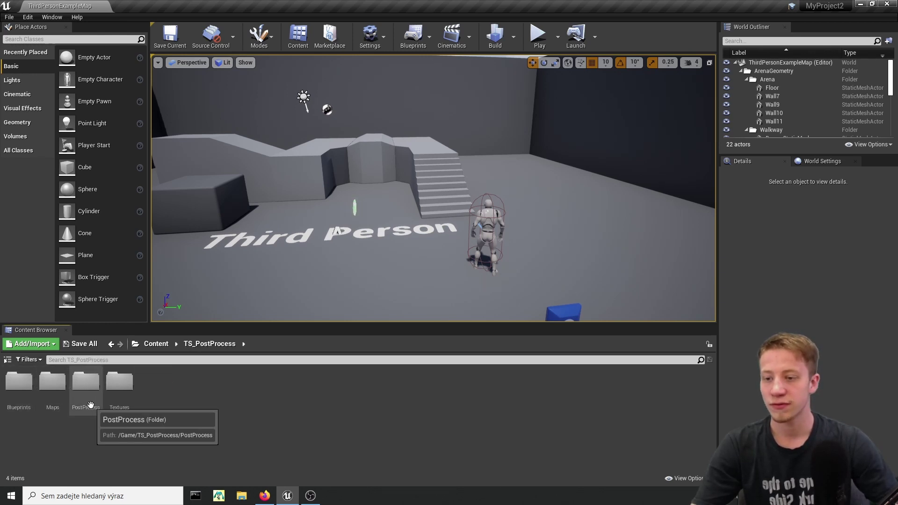
{"action": "double_click", "coordinate": [86, 384]}
{"action": "left_click", "coordinate": [31, 392]}
{"action": "double_click", "coordinate": [53, 381]}
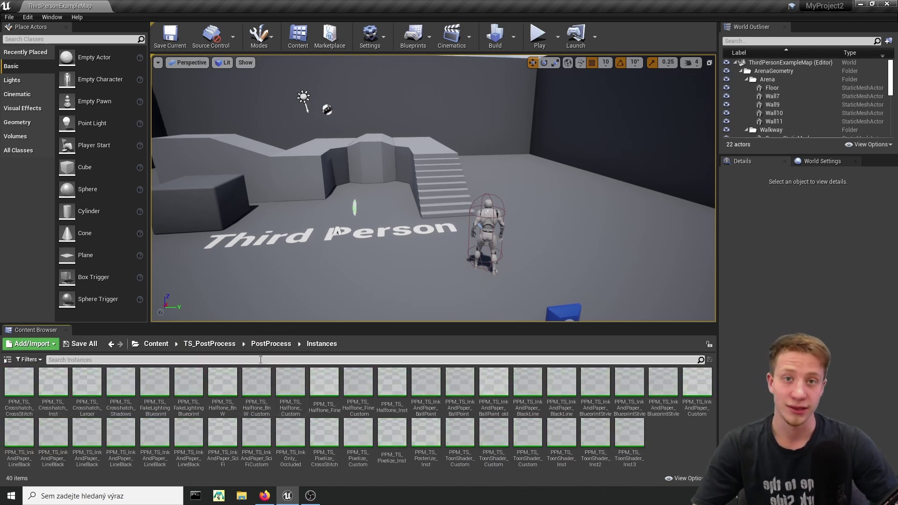
- Open the TS_PostProcessVolumes level from the Maps folder of TS_PostProcess
{"action": "left_click", "coordinate": [210, 344]}
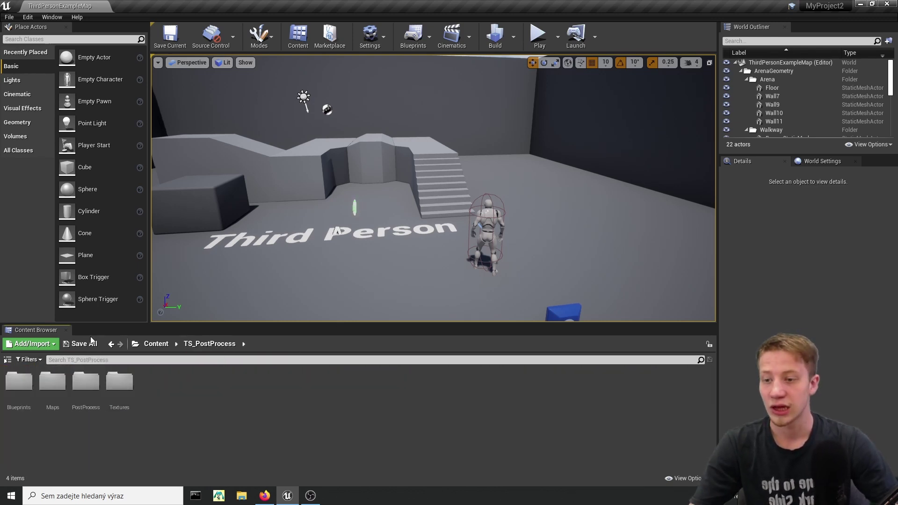
{"action": "double_click", "coordinate": [52, 383]}
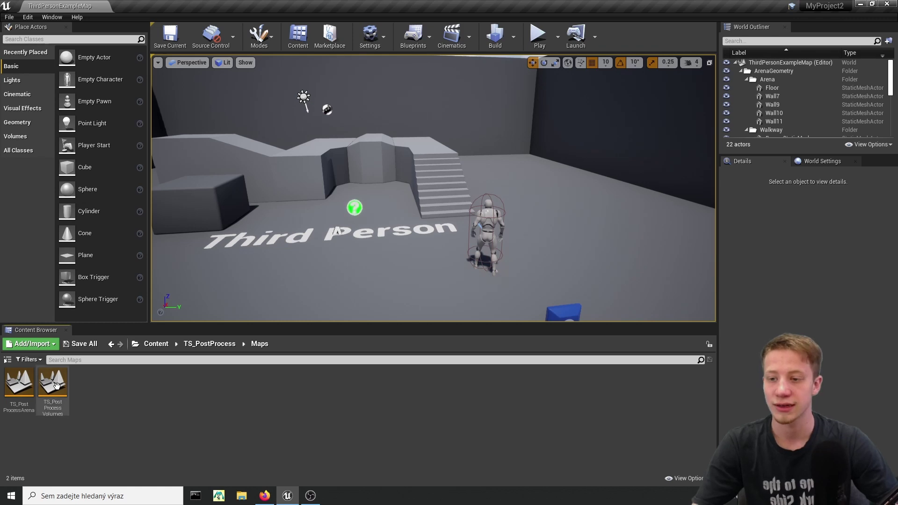
{"action": "double_click", "coordinate": [53, 383]}
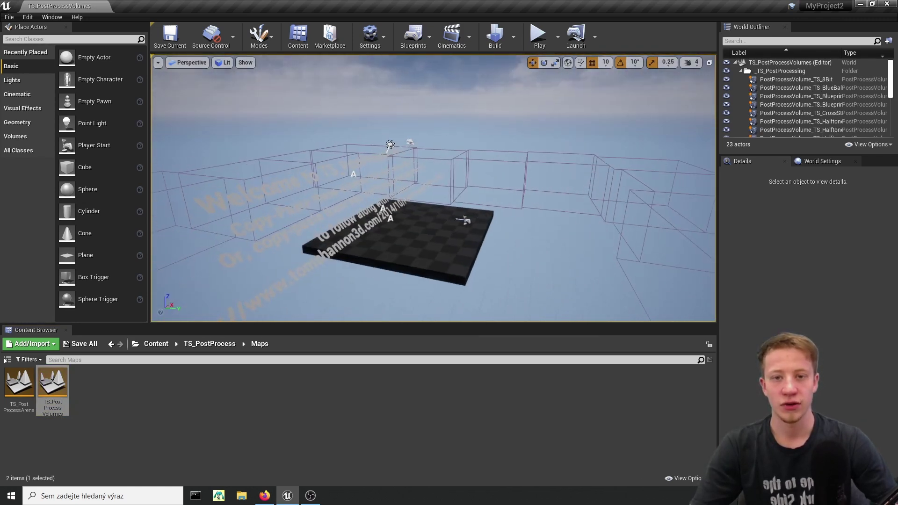
- Fly around the level and through several post process volumes to preview their effects
{"action": "right_click_drag", "start_coordinate": [432, 188], "coordinate": [461, 214]}
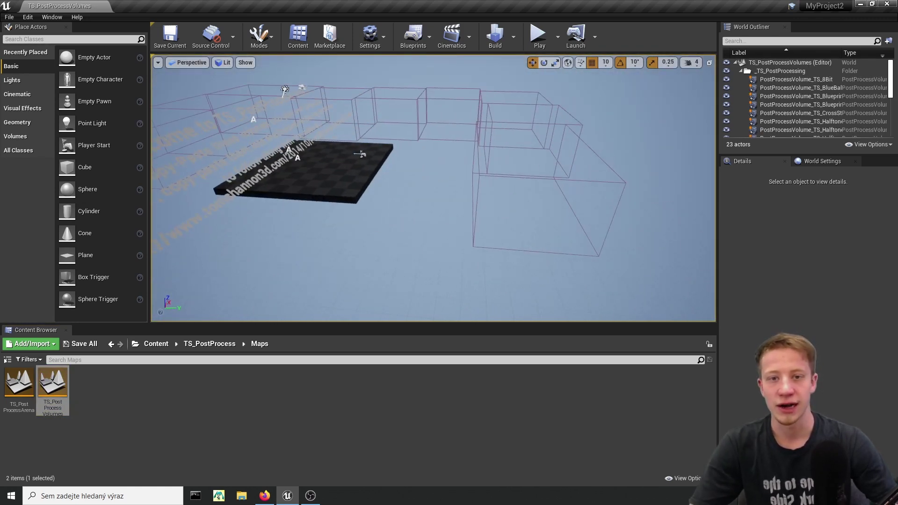
{"action": "right_click_drag", "start_coordinate": [433, 188], "coordinate": [433, 187]}
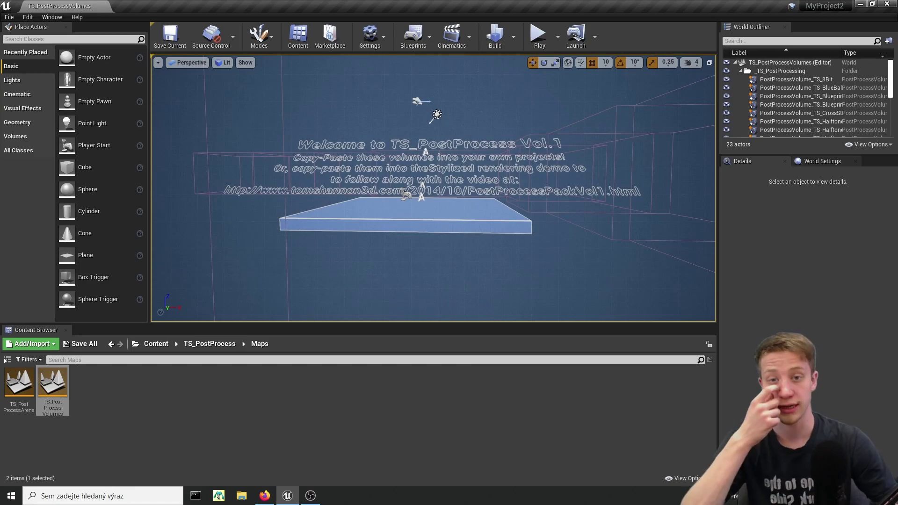
{"action": "right_click_drag", "start_coordinate": [434, 187], "coordinate": [433, 187]}
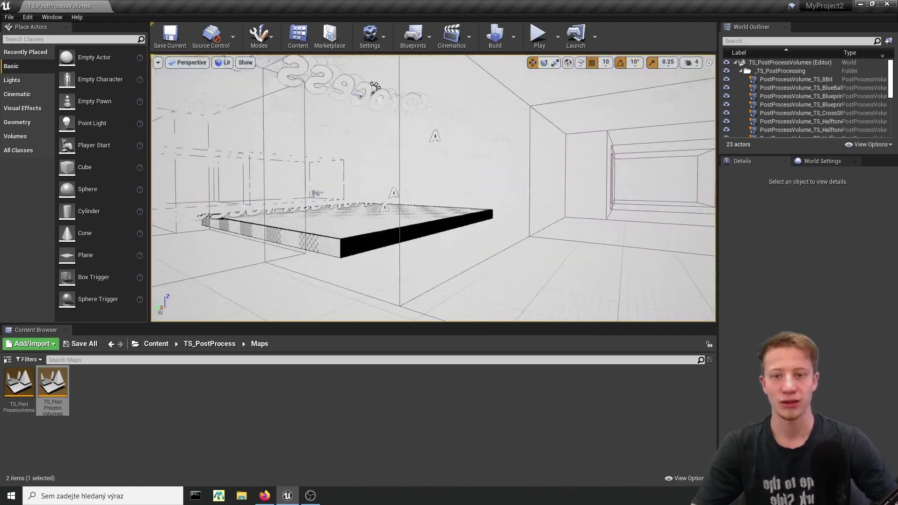
{"action": "right_click_drag", "start_coordinate": [374, 86], "coordinate": [393, 80]}
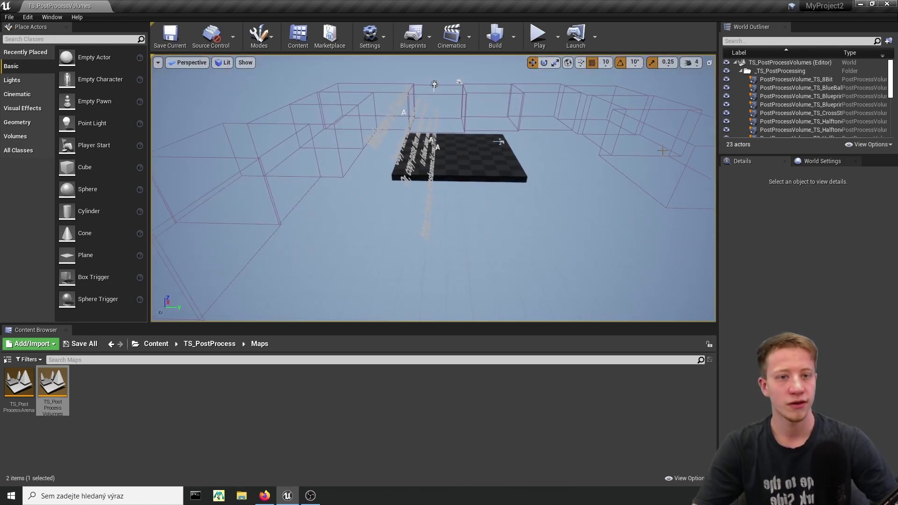
- Select the blueprint-style post process volume beside the platform and preview its effect from inside
{"action": "left_click", "coordinate": [690, 148]}
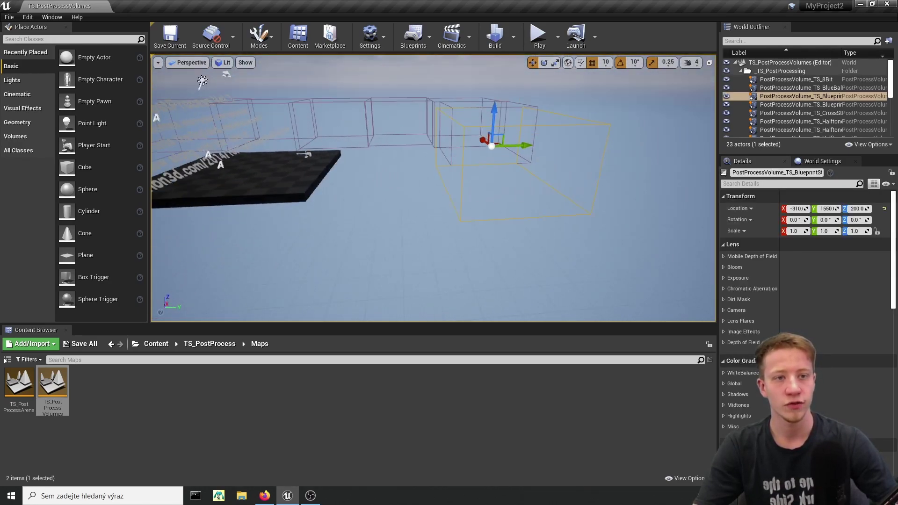
{"action": "right_click_drag", "start_coordinate": [433, 187], "coordinate": [341, 189]}
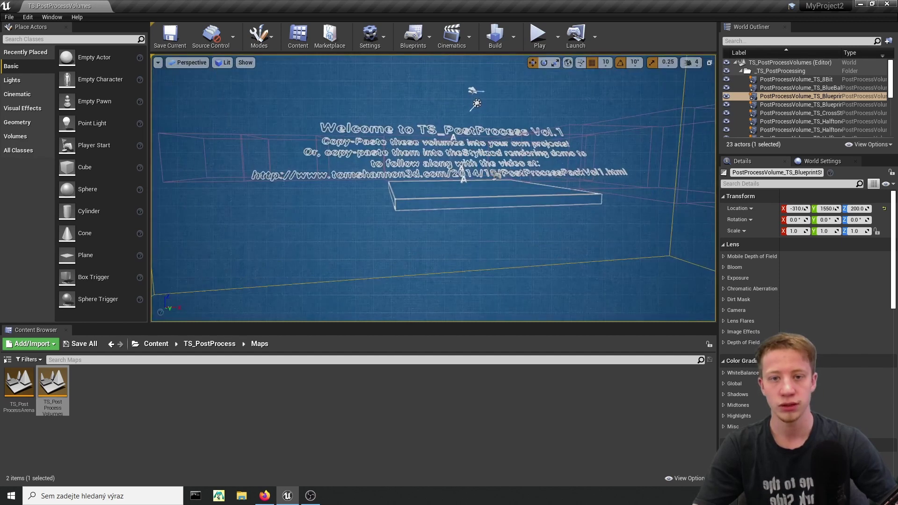
{"action": "right_click_drag", "start_coordinate": [683, 150], "coordinate": [672, 152]}
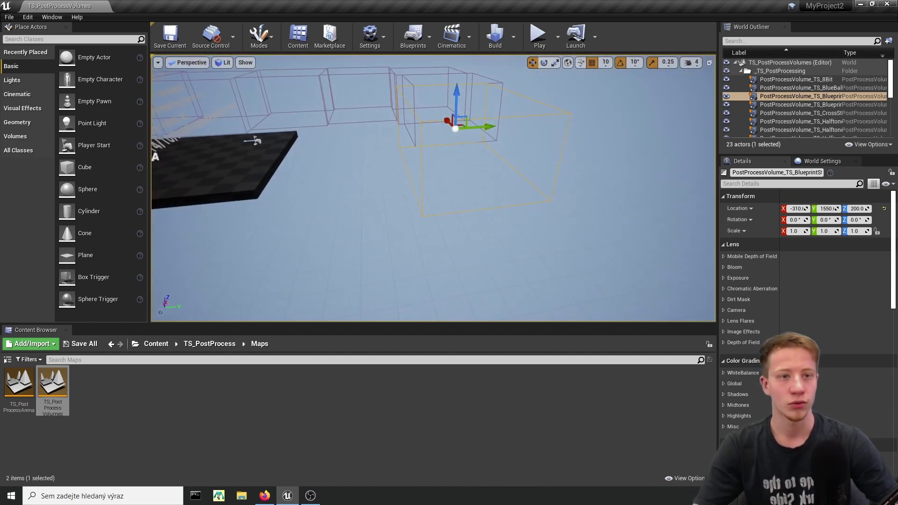
{"action": "left_click", "coordinate": [796, 96]}
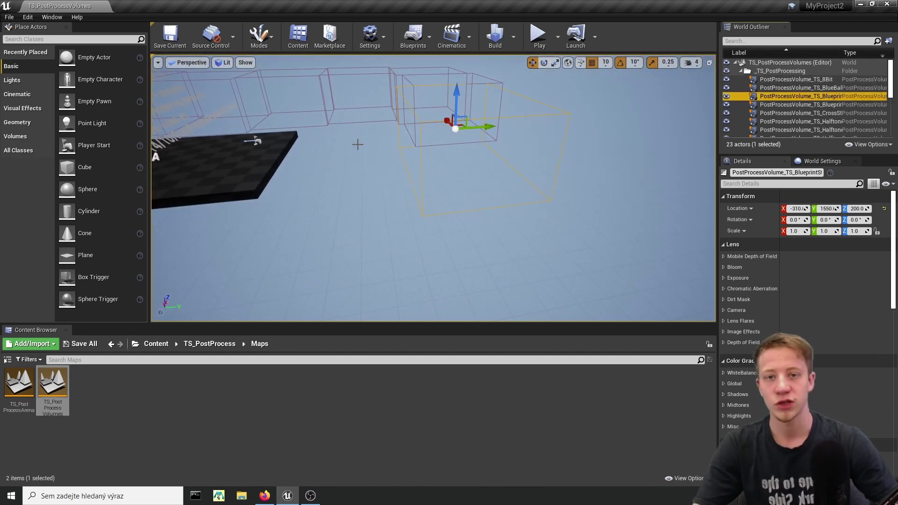
{"action": "right_click_drag", "start_coordinate": [475, 171], "coordinate": [454, 166]}
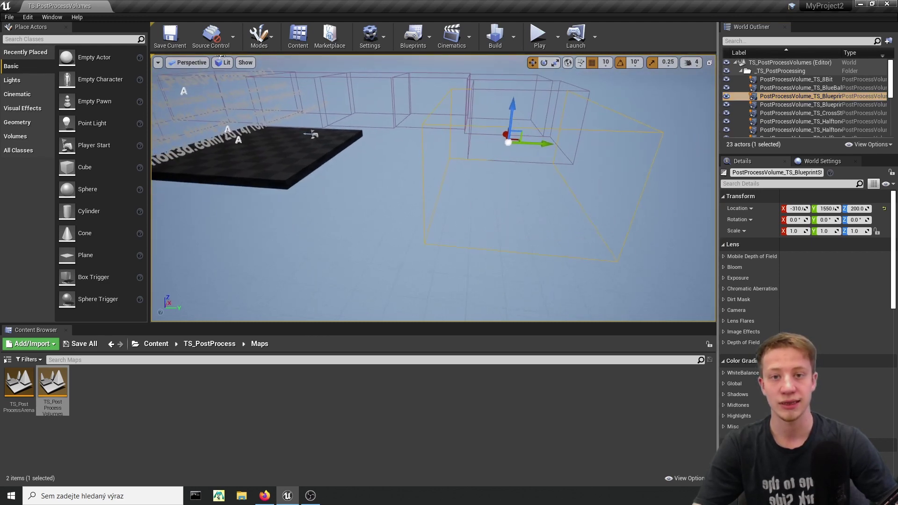
- Find the Infinite Extent (Unbound) option of the blueprint-style volume, enable it and clear the details search
{"action": "scroll", "coordinate": [788, 279], "scroll_direction": "down", "scroll_amount": 15}
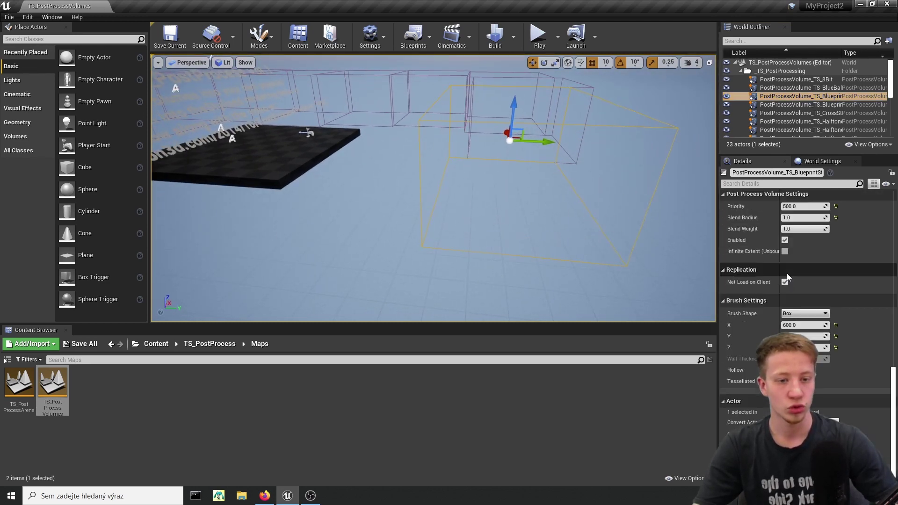
{"action": "scroll", "coordinate": [788, 279], "scroll_direction": "up", "scroll_amount": 8}
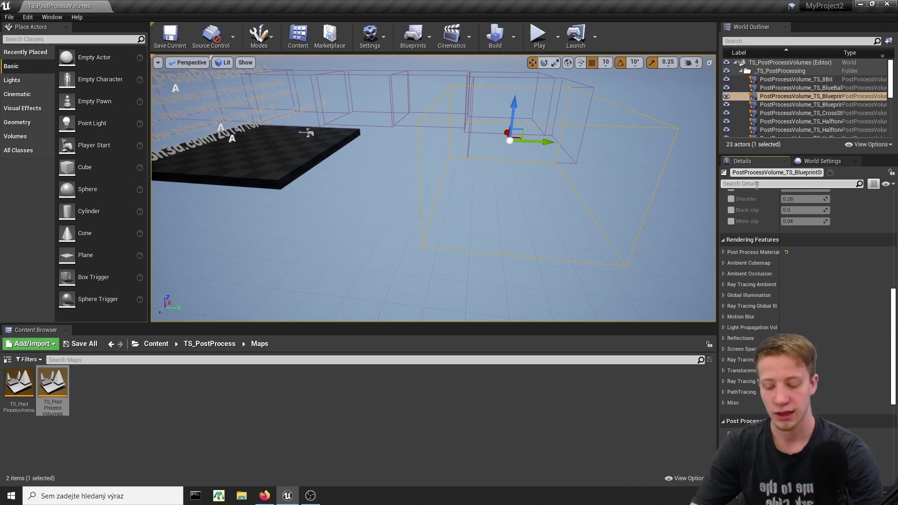
{"action": "left_click", "coordinate": [757, 184]}
{"action": "type", "text": "unb"}
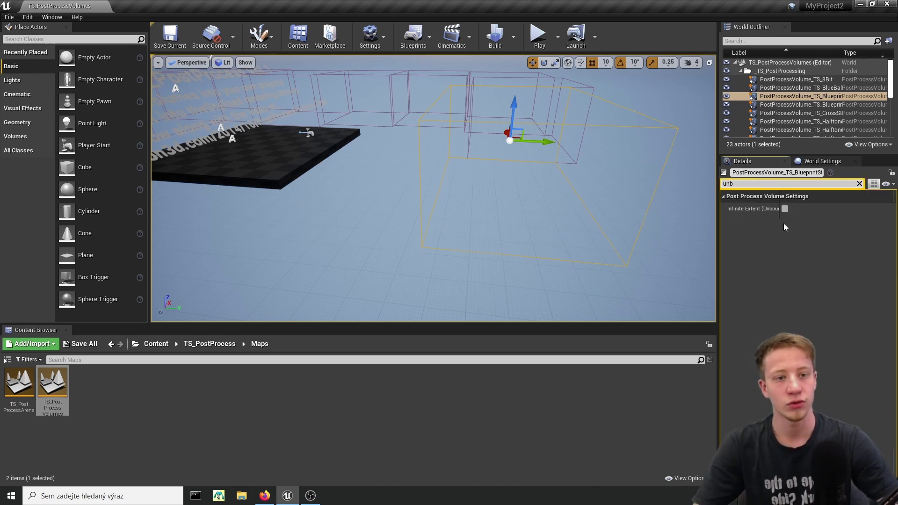
{"action": "left_click", "coordinate": [785, 208]}
{"action": "right_click_drag", "start_coordinate": [608, 196], "coordinate": [486, 192]}
{"action": "left_click_drag", "start_coordinate": [740, 183], "coordinate": [674, 183]}
{"action": "key", "text": "BackSpace"}
{"action": "mouse_move", "coordinate": [673, 183]}
{"action": "right_mouse_down"}
{"action": "mouse_move", "coordinate": [665, 187]}
{"action": "mouse_move", "coordinate": [692, 182]}
{"action": "mouse_move", "coordinate": [546, 223]}
{"action": "mouse_move", "coordinate": [664, 196]}
{"action": "right_mouse_up"}
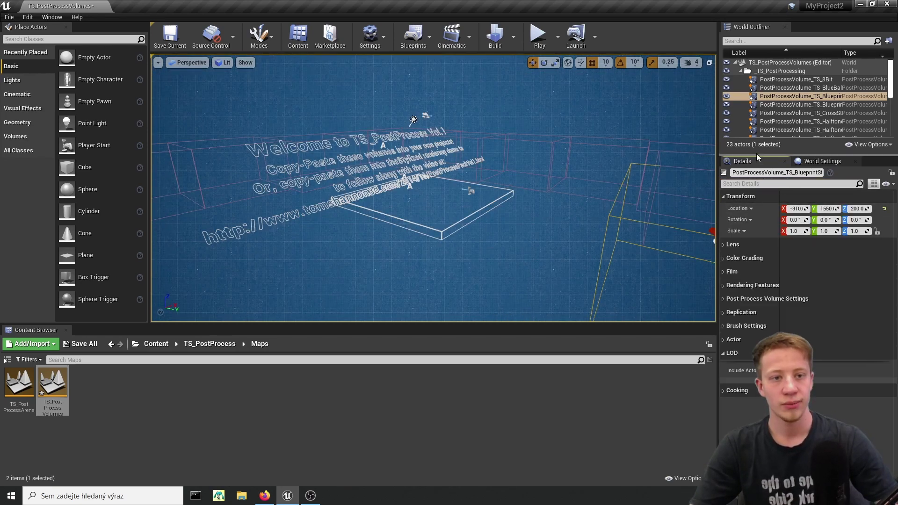
- Under Rendering Features, try a weight of 0.7 for the volume's post process material and return it to 1.0
{"action": "left_click", "coordinate": [768, 286]}
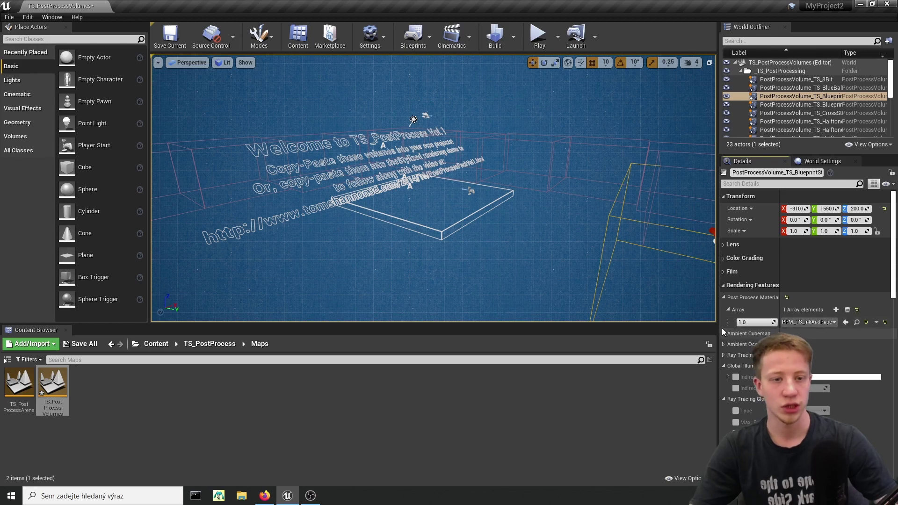
{"action": "mouse_move", "coordinate": [768, 323]}
{"action": "left_mouse_down"}
{"action": "mouse_move", "coordinate": [748, 323]}
{"action": "mouse_move", "coordinate": [776, 323]}
{"action": "mouse_move", "coordinate": [755, 322]}
{"action": "left_mouse_up"}
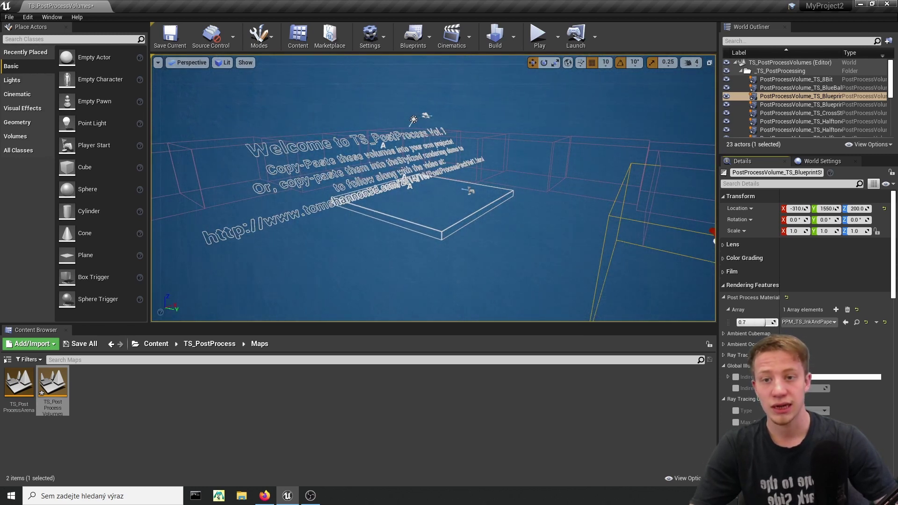
{"action": "left_click_drag", "start_coordinate": [744, 323], "coordinate": [776, 323]}
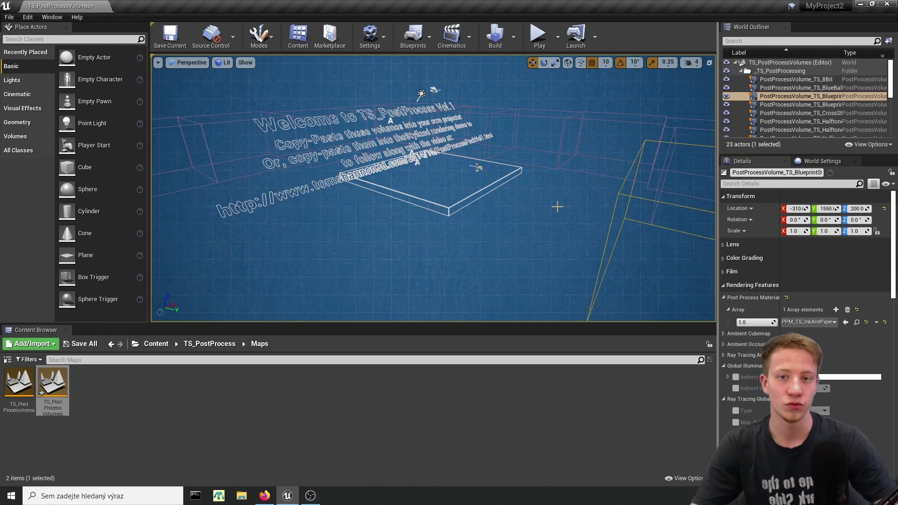
- Open the volume's PPM_TS_InkAndPaper blueprint material instance, try an AngleLineWeight of about 1.03 and reset it to default
{"action": "left_click", "coordinate": [857, 323]}
{"action": "double_click", "coordinate": [595, 386]}
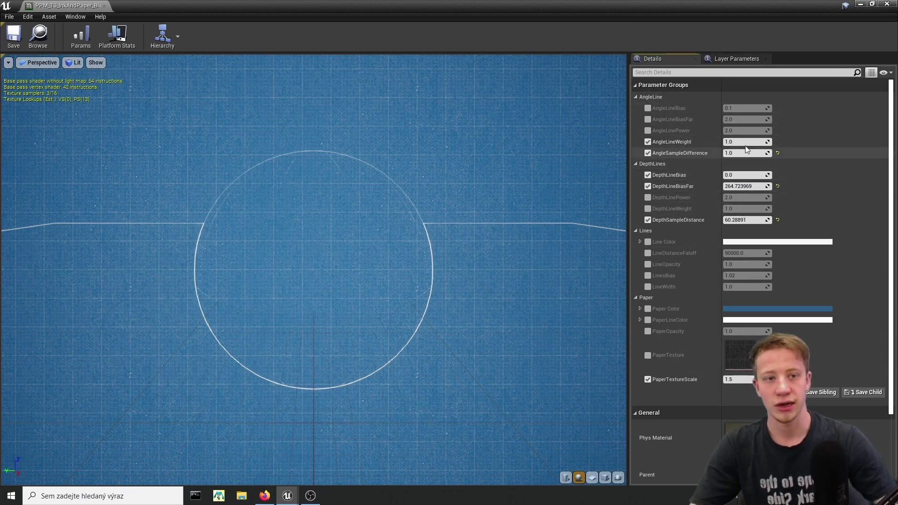
{"action": "left_click_drag", "start_coordinate": [747, 142], "coordinate": [769, 150]}
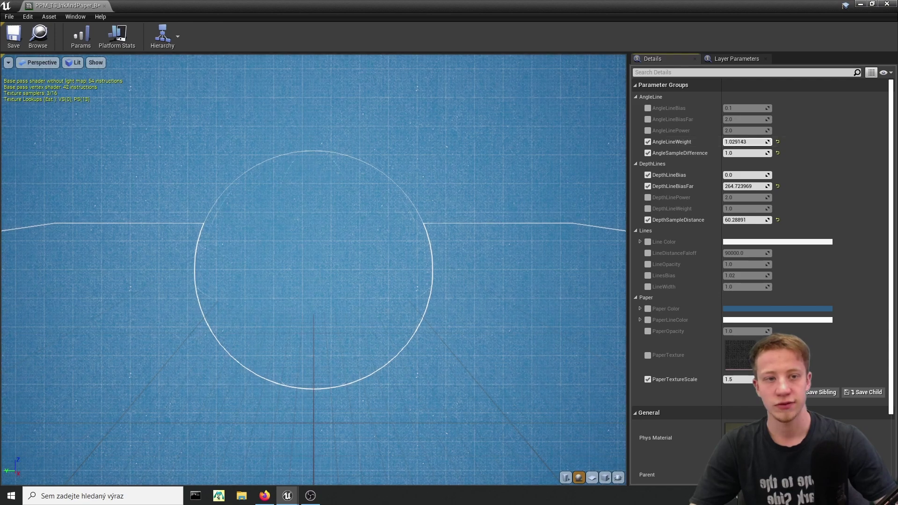
{"action": "left_click", "coordinate": [777, 142]}
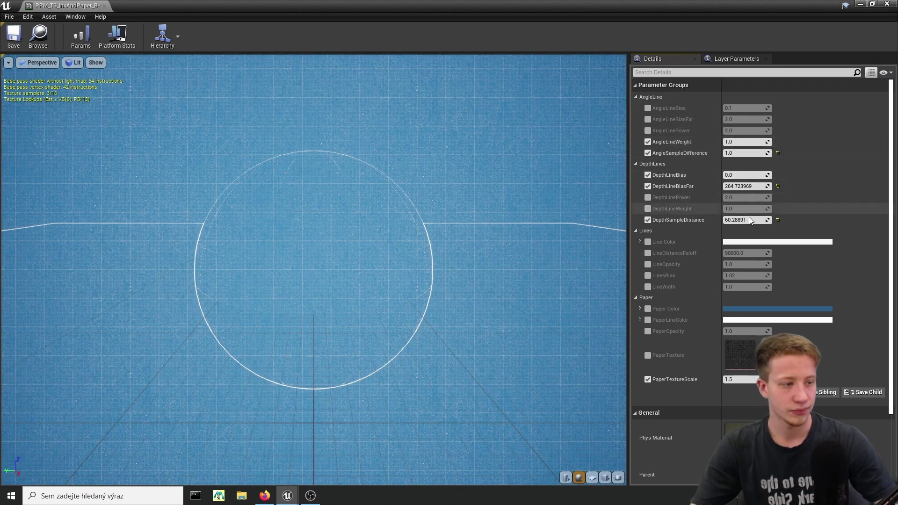
- Arrange the material instance editor as a narrow window beside the level viewport, with its parameters readable
{"action": "left_click_drag", "start_coordinate": [466, 6], "coordinate": [1, 182]}
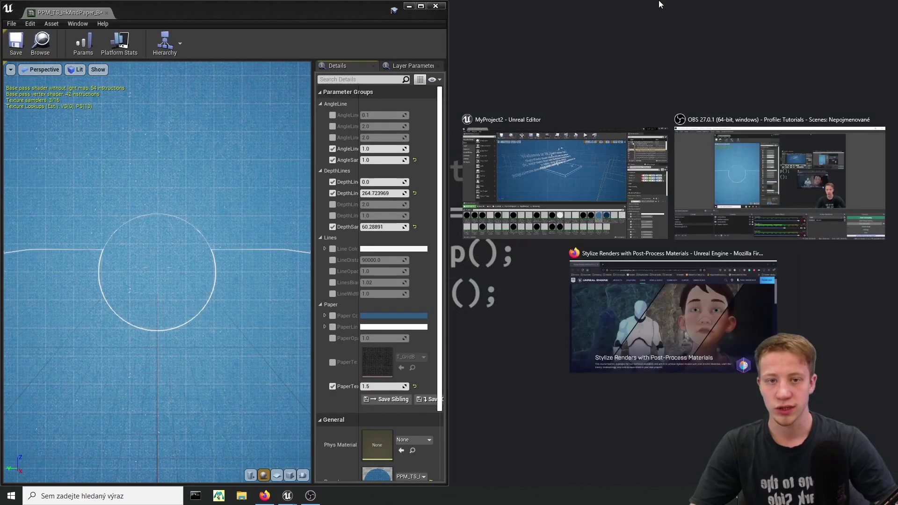
{"action": "left_click", "coordinate": [661, 4]}
{"action": "left_click_drag", "start_coordinate": [312, 273], "coordinate": [236, 274]}
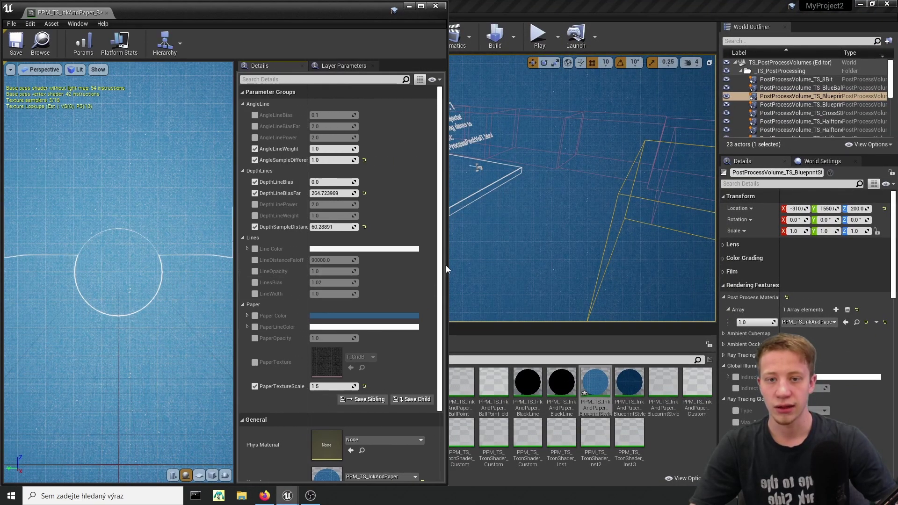
{"action": "left_click_drag", "start_coordinate": [448, 265], "coordinate": [267, 269]}
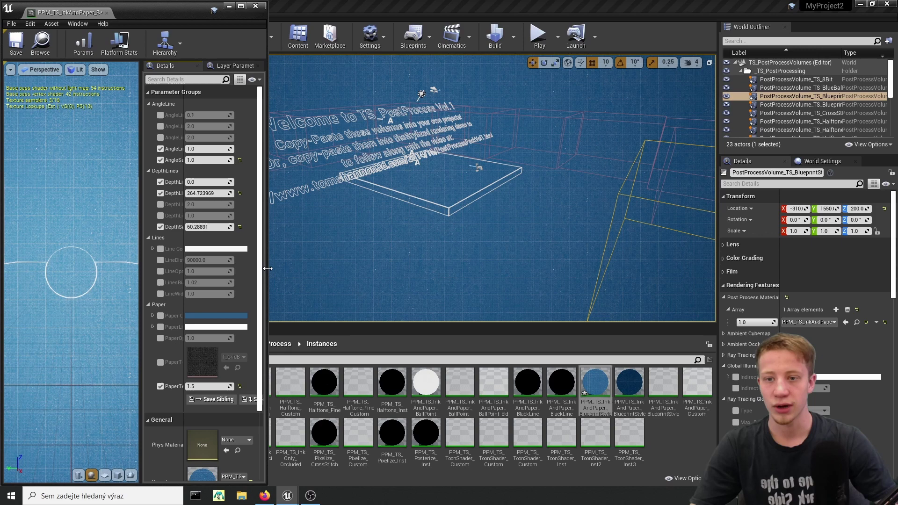
- Enable the Line Color override in the material instance and set it to red (R 0.925, G 0.0, B 0.031843)
{"action": "left_click", "coordinate": [160, 249]}
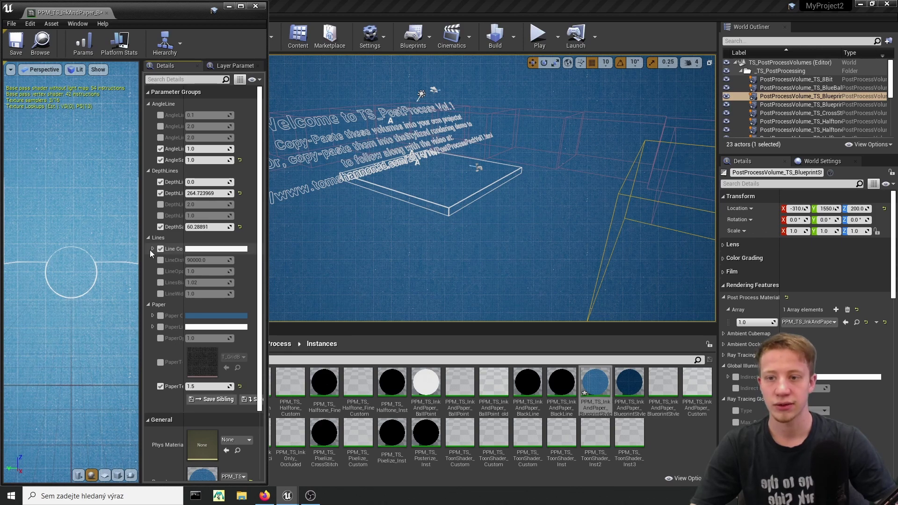
{"action": "left_click", "coordinate": [151, 248]}
{"action": "left_click", "coordinate": [208, 250]}
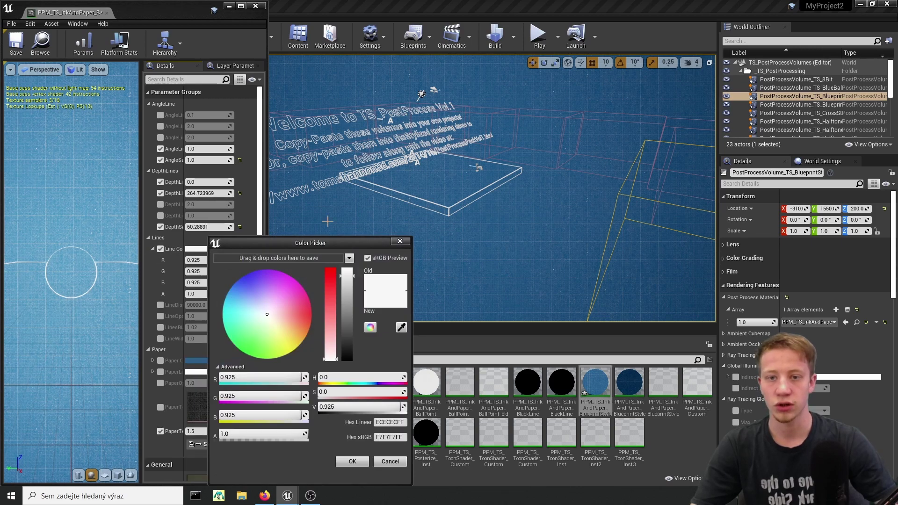
{"action": "left_click_drag", "start_coordinate": [265, 314], "coordinate": [312, 313]}
{"action": "right_click_drag", "start_coordinate": [492, 188], "coordinate": [468, 201]}
{"action": "mouse_move", "coordinate": [492, 236]}
{"action": "right_mouse_down"}
{"action": "mouse_move", "coordinate": [492, 201]}
{"action": "mouse_move", "coordinate": [477, 215]}
{"action": "mouse_move", "coordinate": [492, 237]}
{"action": "right_mouse_up"}
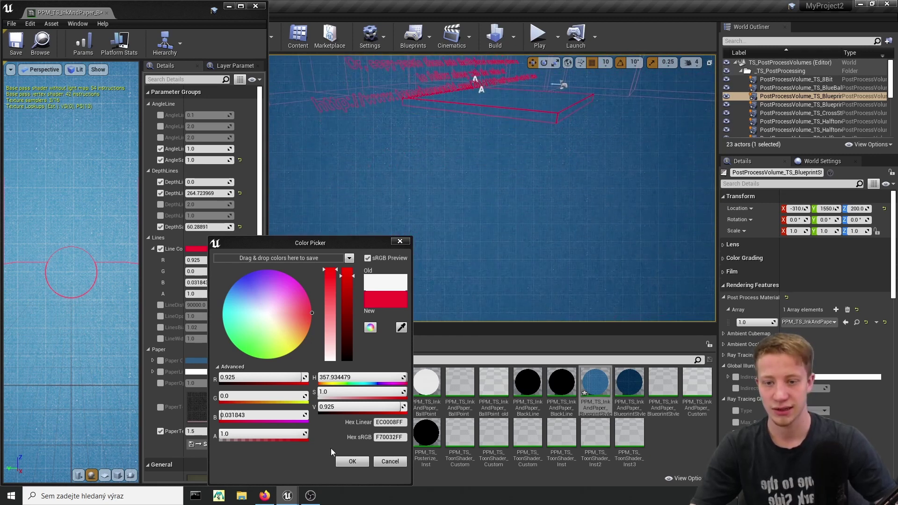
{"action": "left_click", "coordinate": [350, 462]}
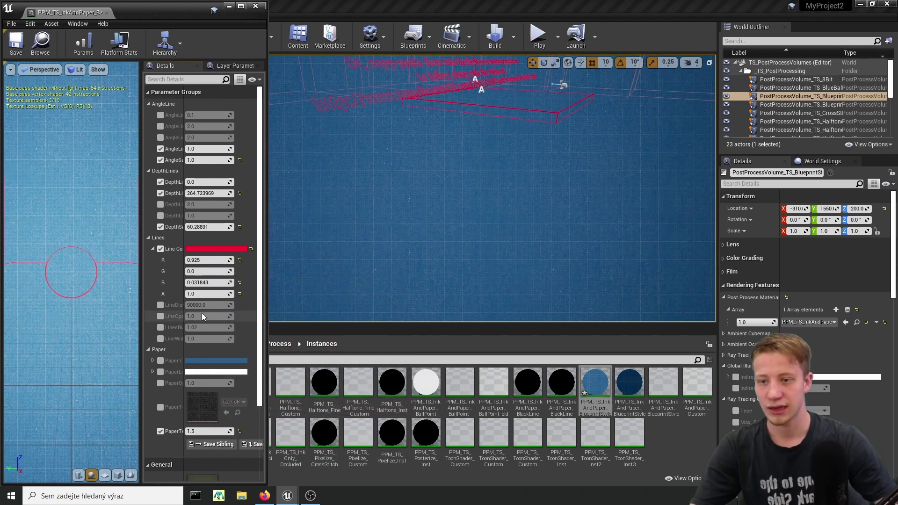
- Enable the LineOpacity override at 1.0 and reset the changed angle, depth line and paper texture scale parameters to their defaults
{"action": "left_click_drag", "start_coordinate": [141, 314], "coordinate": [87, 313]}
{"action": "left_click", "coordinate": [104, 318]}
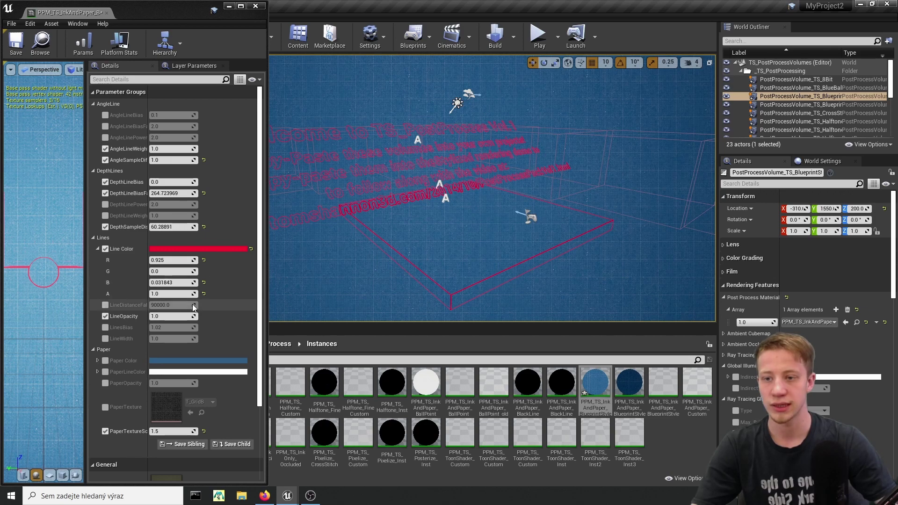
{"action": "mouse_move", "coordinate": [171, 316]}
{"action": "left_mouse_down"}
{"action": "mouse_move", "coordinate": [160, 316]}
{"action": "mouse_move", "coordinate": [182, 316]}
{"action": "left_mouse_up"}
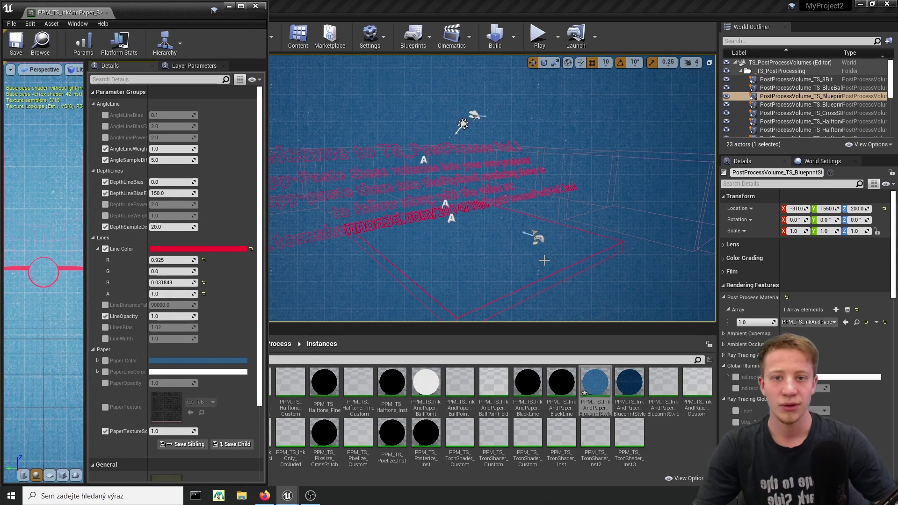
{"action": "right_click_drag", "start_coordinate": [543, 261], "coordinate": [550, 292]}
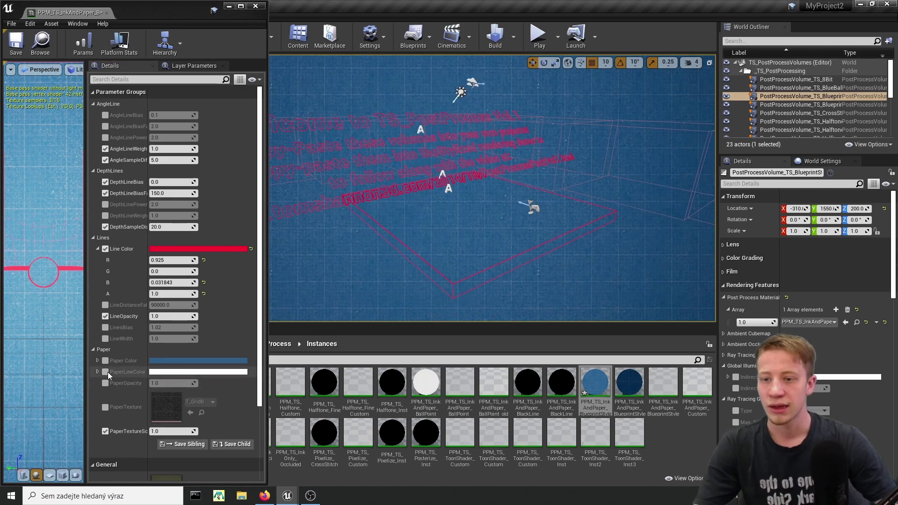
- Enable the Paper Color override and set it to magenta (R 0.235, G 0.0, B 0.150736)
{"action": "left_click", "coordinate": [103, 361]}
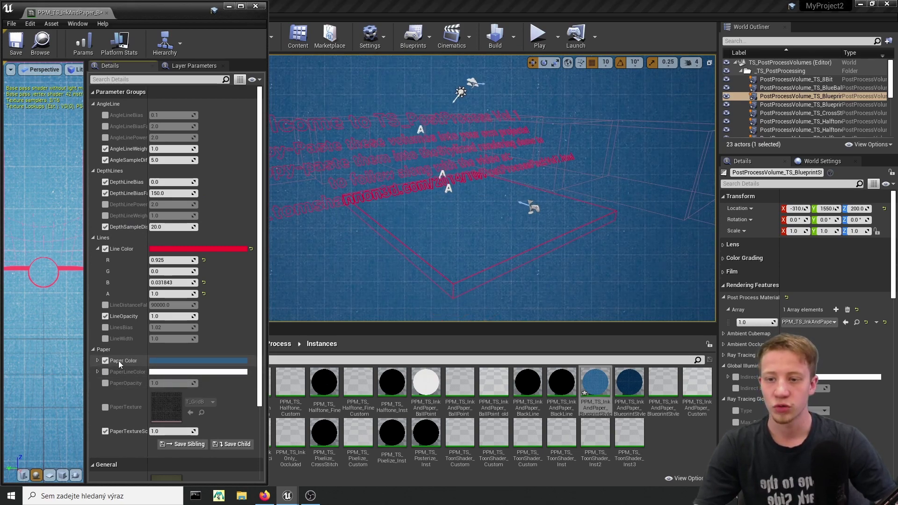
{"action": "left_click", "coordinate": [98, 360]}
{"action": "left_click", "coordinate": [178, 360]}
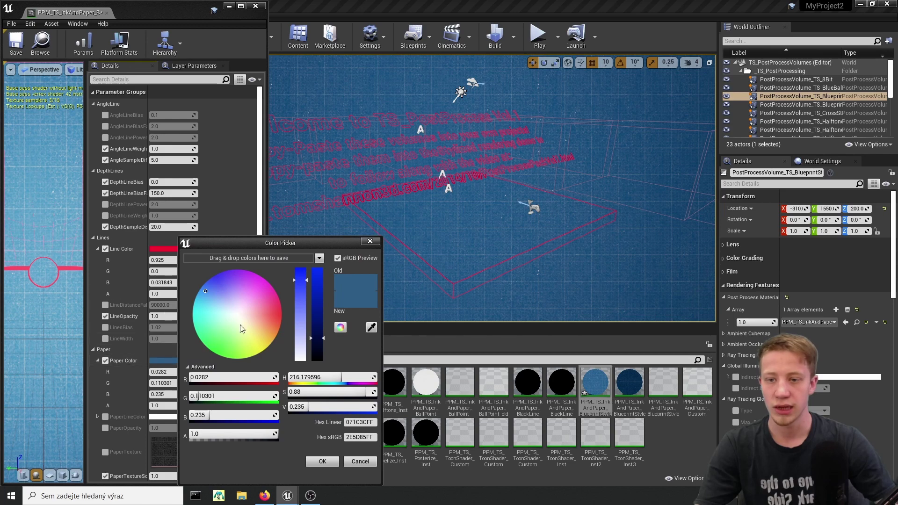
{"action": "left_click", "coordinate": [272, 285]}
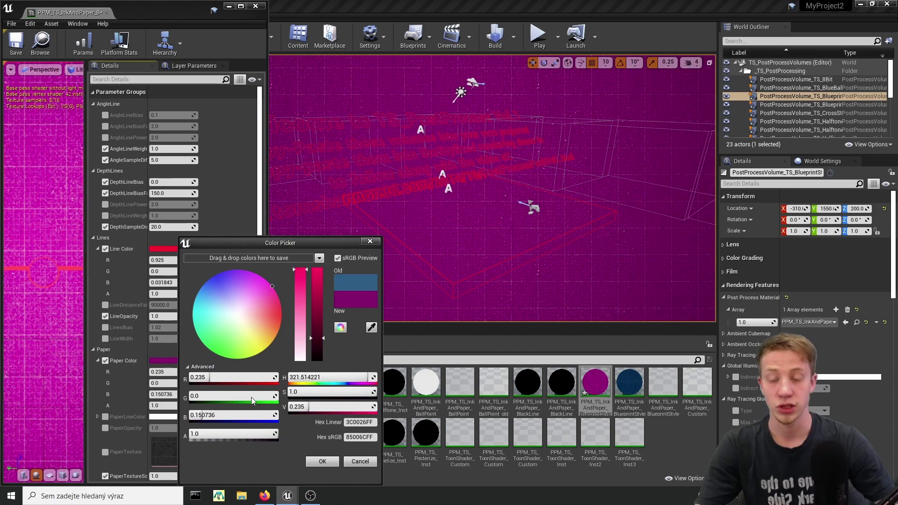
{"action": "left_click", "coordinate": [322, 461]}
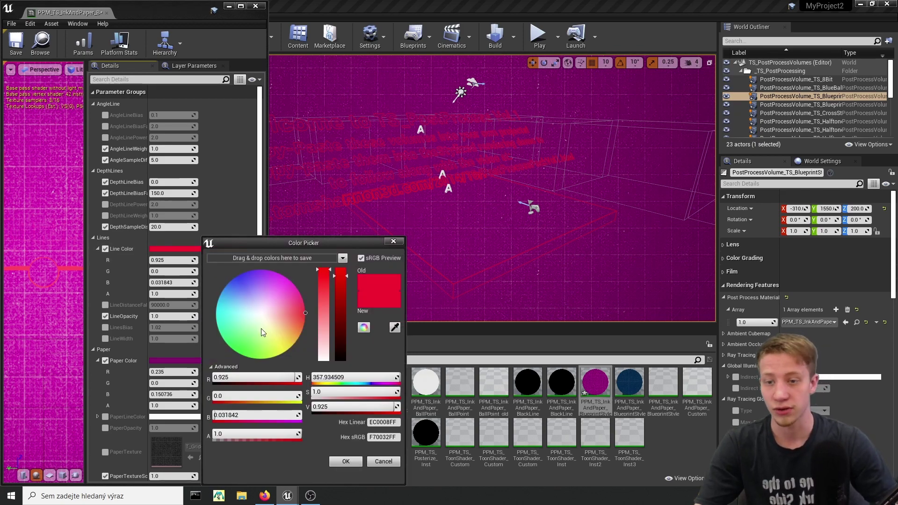
- Change the Line Color to bright green (R 0.100626, G 1.0, B 0.0)
{"action": "left_click", "coordinate": [292, 320]}
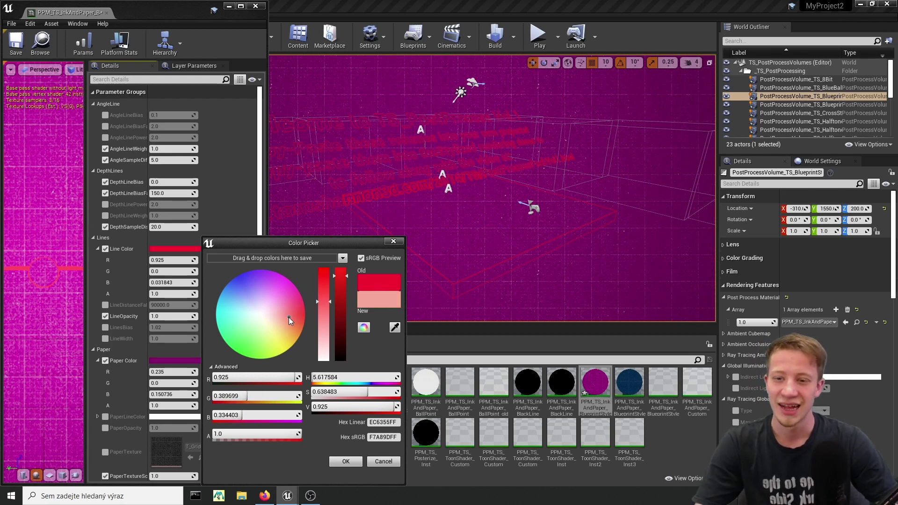
{"action": "left_click_drag", "start_coordinate": [290, 317], "coordinate": [238, 355]}
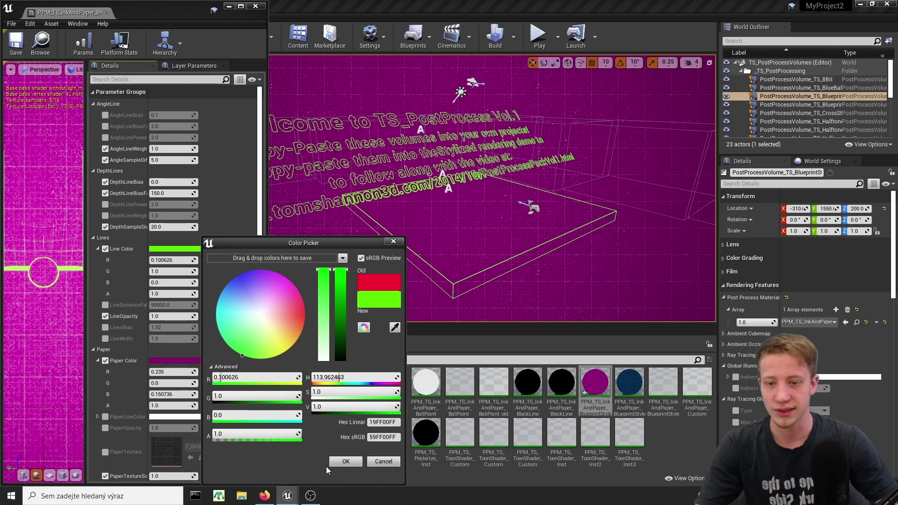
{"action": "left_click", "coordinate": [343, 462]}
- Override the PaperTexture with T_Grid and set the PaperTextureScale to about 9.81
{"action": "scroll", "coordinate": [136, 377], "scroll_direction": "down", "scroll_amount": 5}
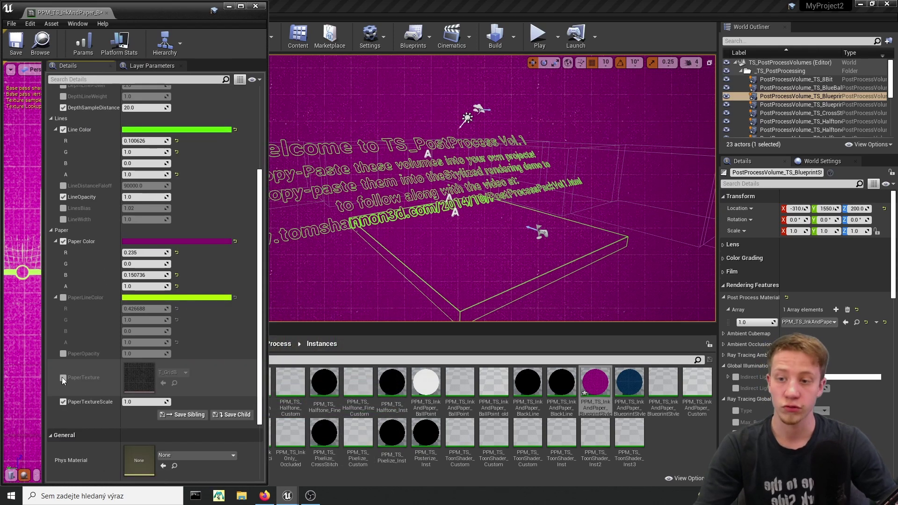
{"action": "left_click", "coordinate": [179, 373]}
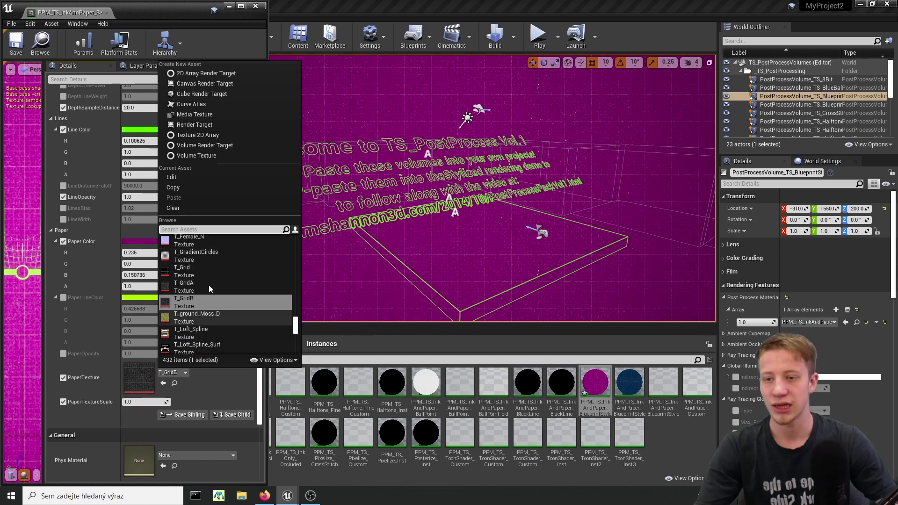
{"action": "left_click", "coordinate": [209, 268]}
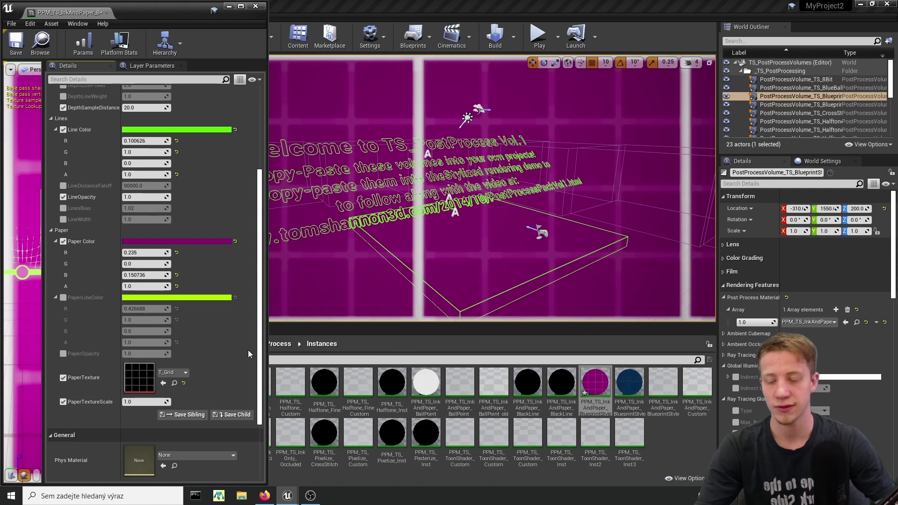
{"action": "left_click_drag", "start_coordinate": [142, 402], "coordinate": [188, 402]}
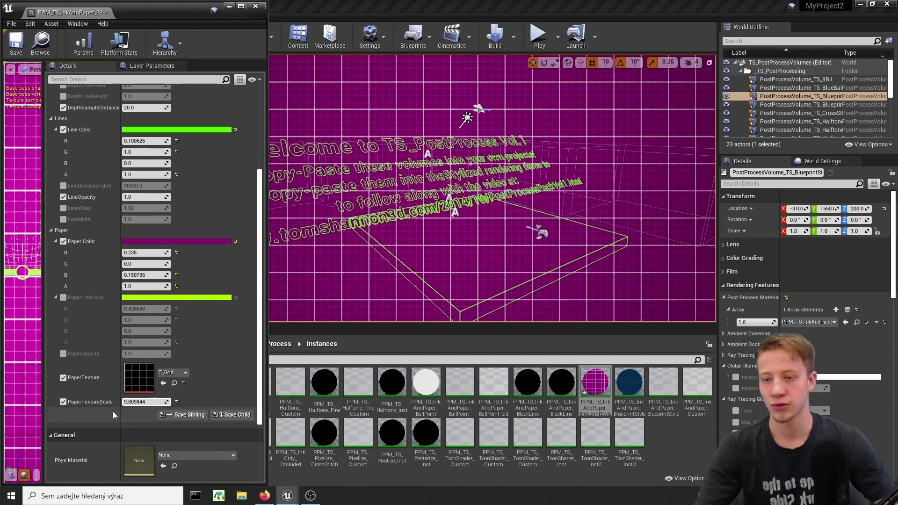
- Enable the PaperOpacity override, reset PaperTexture to its default T_GridB and close the material instance
{"action": "left_click", "coordinate": [64, 354]}
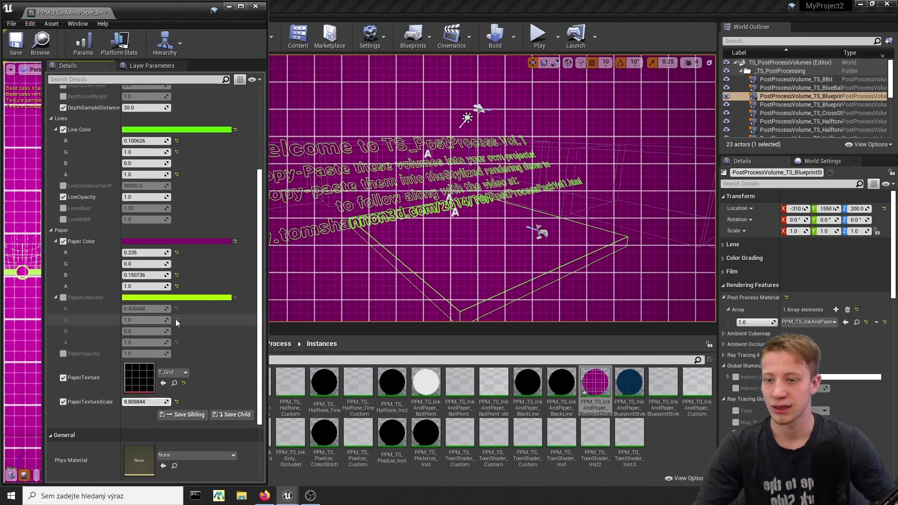
{"action": "scroll", "coordinate": [175, 319], "scroll_direction": "down", "scroll_amount": 2}
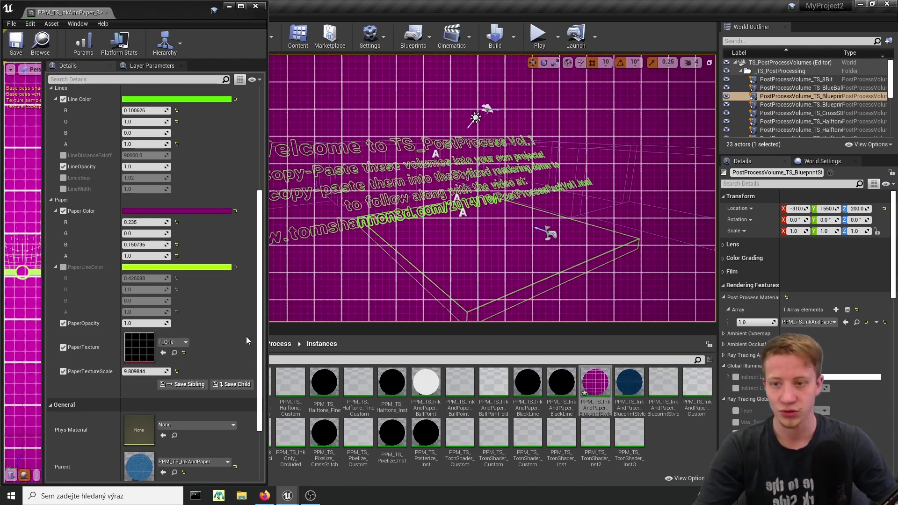
{"action": "left_click", "coordinate": [183, 353]}
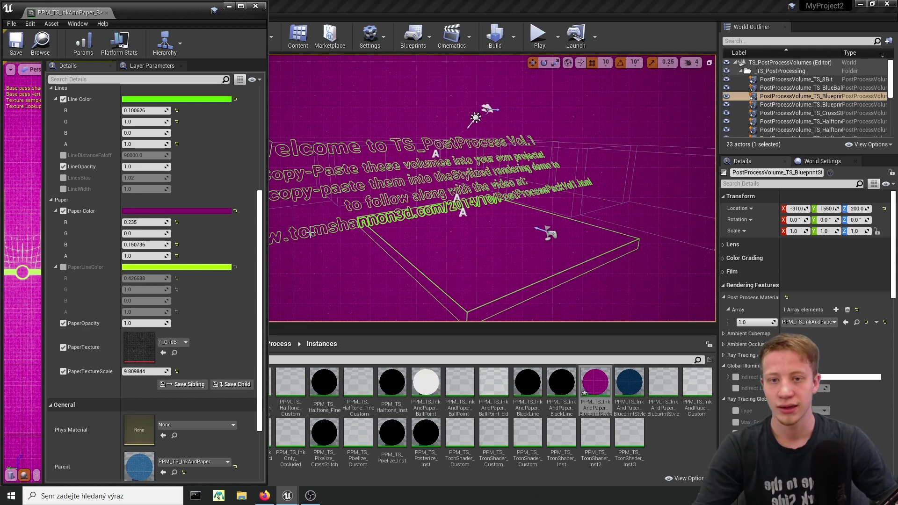
{"action": "left_click", "coordinate": [254, 6]}
- Find the blueprint-style volume's Infinite Extent (Unbound) setting by searching "unbou" and disable it
{"action": "right_click_drag", "start_coordinate": [515, 177], "coordinate": [535, 192]}
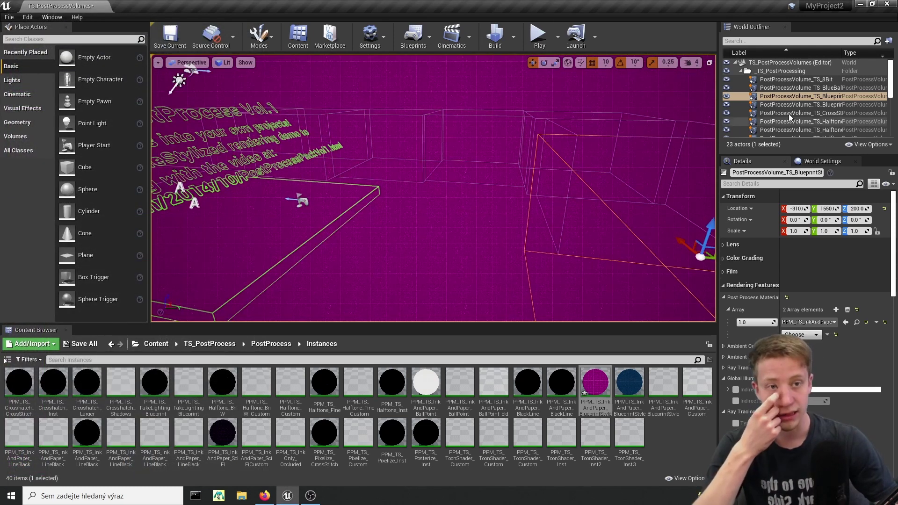
{"action": "left_click", "coordinate": [762, 184]}
{"action": "type", "text": "ud"}
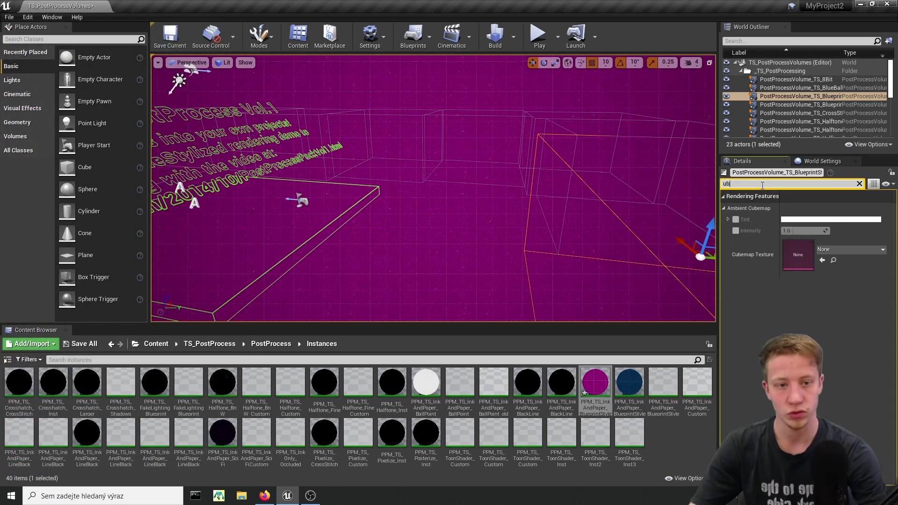
{"action": "key", "text": "BackSpace"}
{"action": "type", "text": "nbou"}
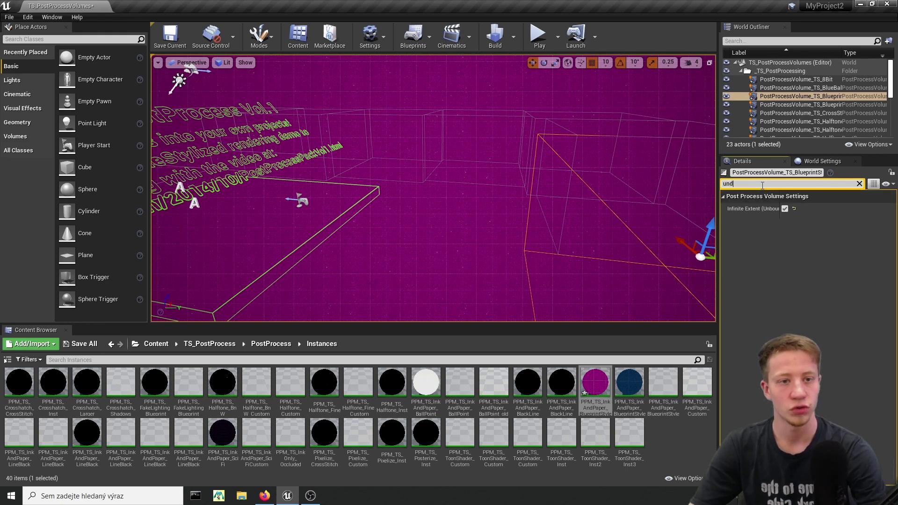
{"action": "left_click", "coordinate": [785, 208]}
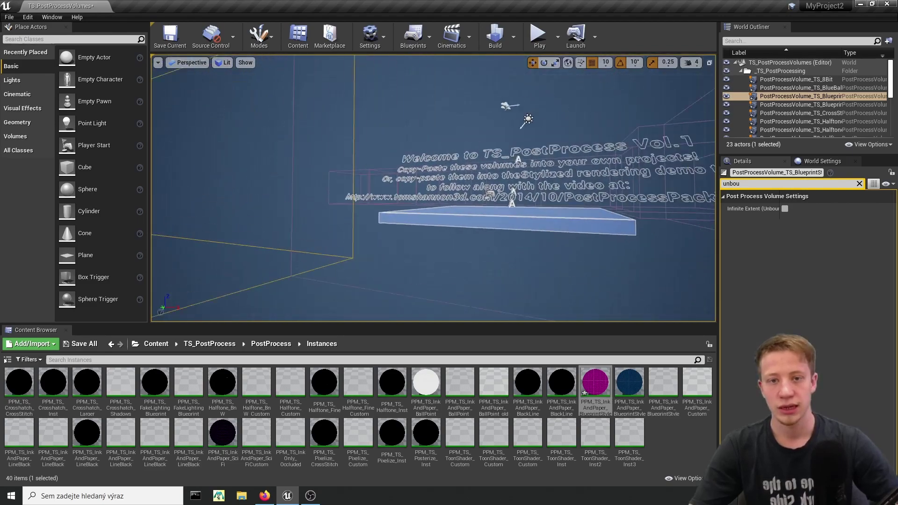
{"action": "right_click_drag", "start_coordinate": [433, 188], "coordinate": [403, 188]}
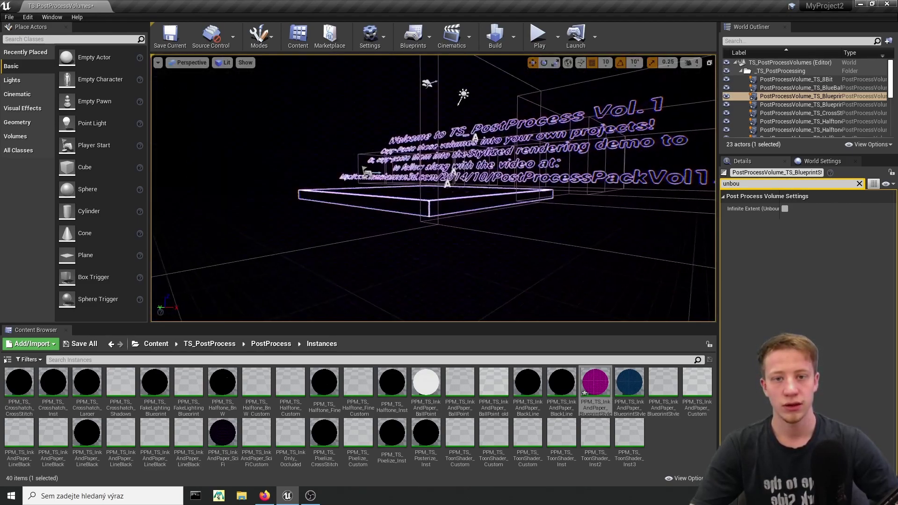
- Clear the volume's details search and collapse the Lens and Color Grading categories
{"action": "key", "text": "BackSpace"}
{"action": "key", "text": "BackSpace"}
{"action": "key", "text": "BackSpace"}
{"action": "key", "text": "BackSpace"}
{"action": "key", "text": "BackSpace"}
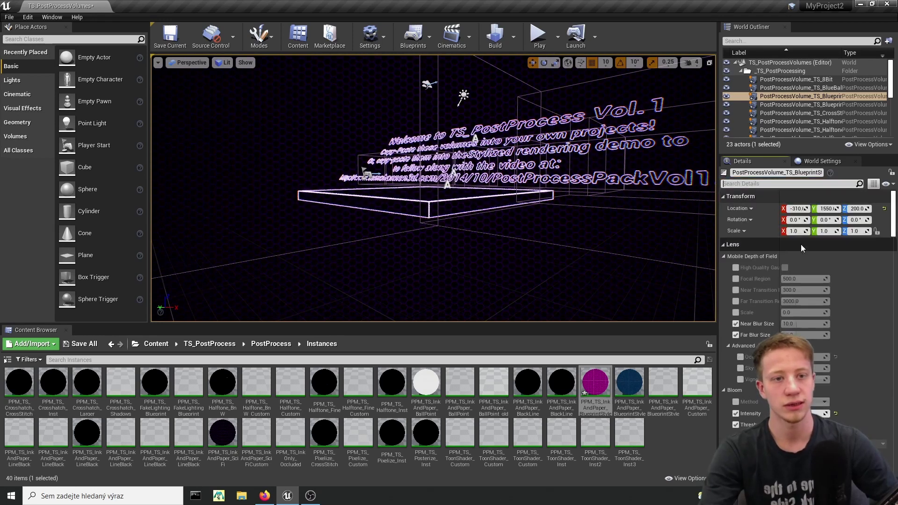
{"action": "left_click", "coordinate": [725, 246]}
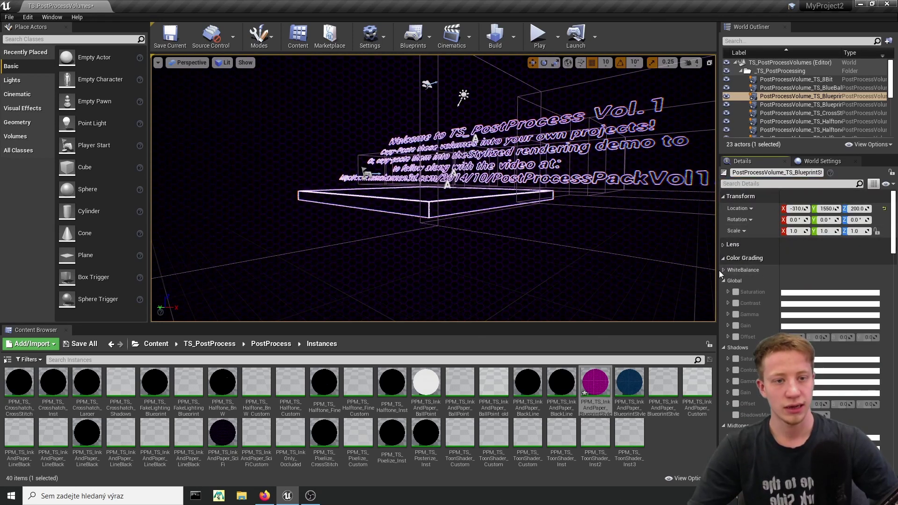
{"action": "left_click", "coordinate": [726, 260]}
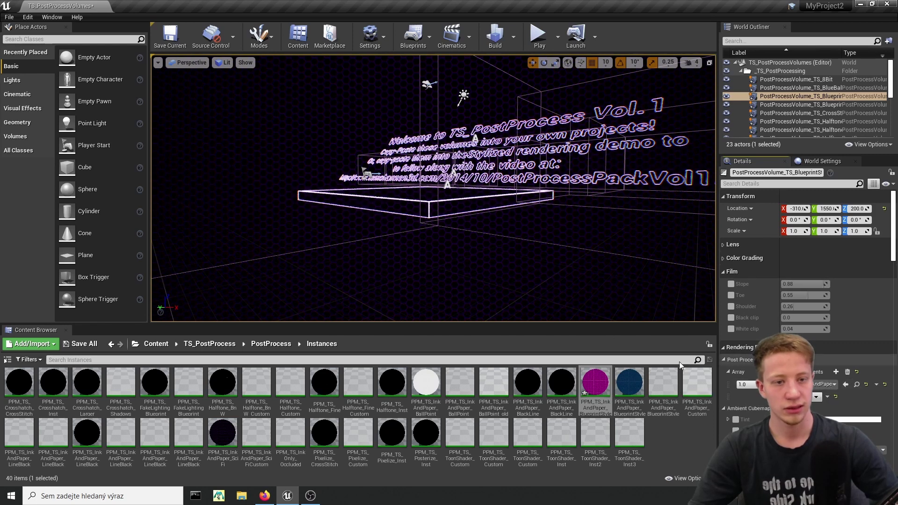
- Select the PostProcessVolume_TS_SciFi volume and open its PPM_TS_InkAndPaper_SciFi material instance in a window beside the level viewport
{"action": "left_click", "coordinate": [404, 236]}
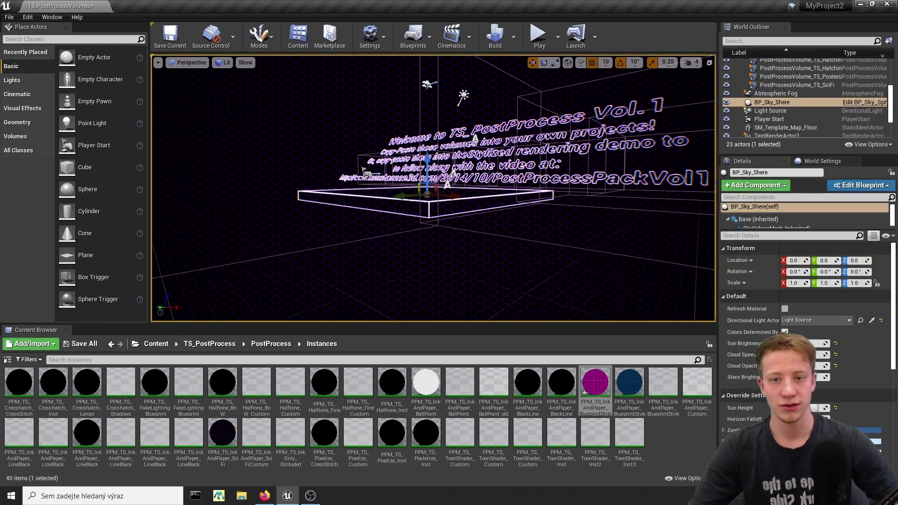
{"action": "left_click", "coordinate": [398, 235]}
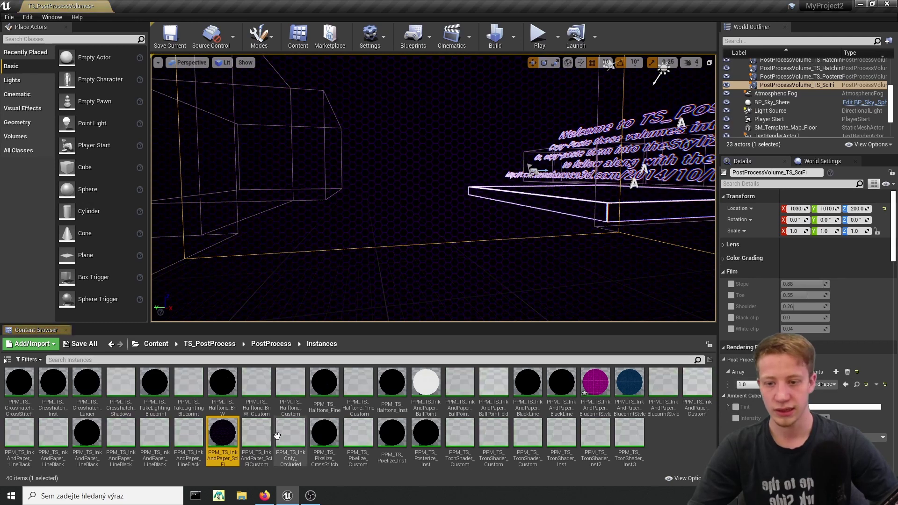
{"action": "double_click", "coordinate": [222, 442]}
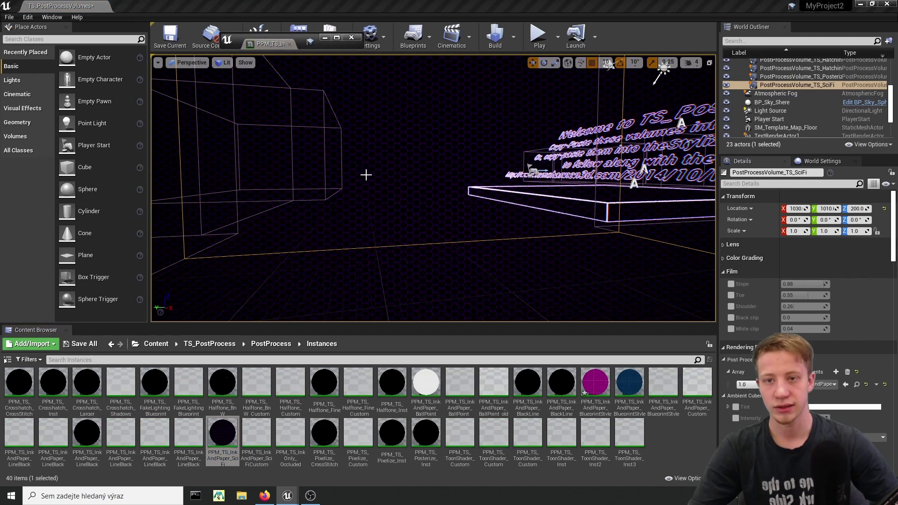
{"action": "left_click", "coordinate": [337, 39]}
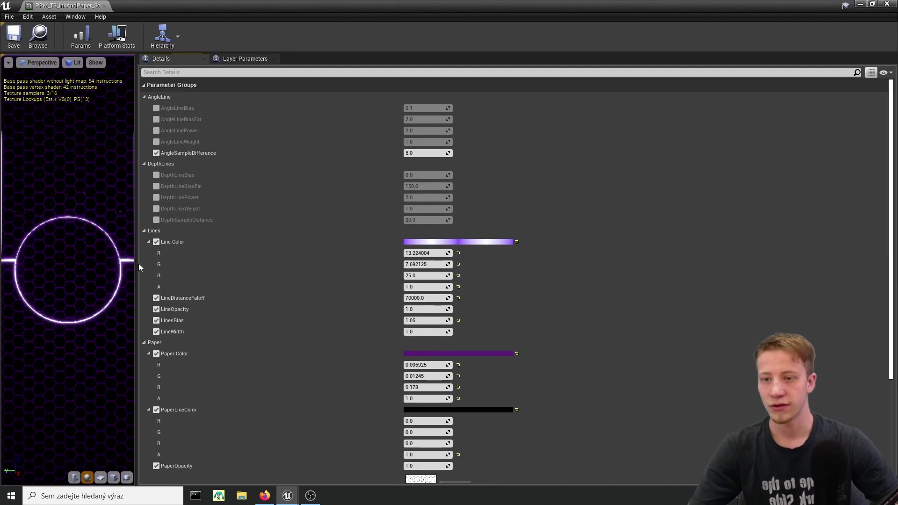
{"action": "left_click_drag", "start_coordinate": [136, 262], "coordinate": [140, 263]}
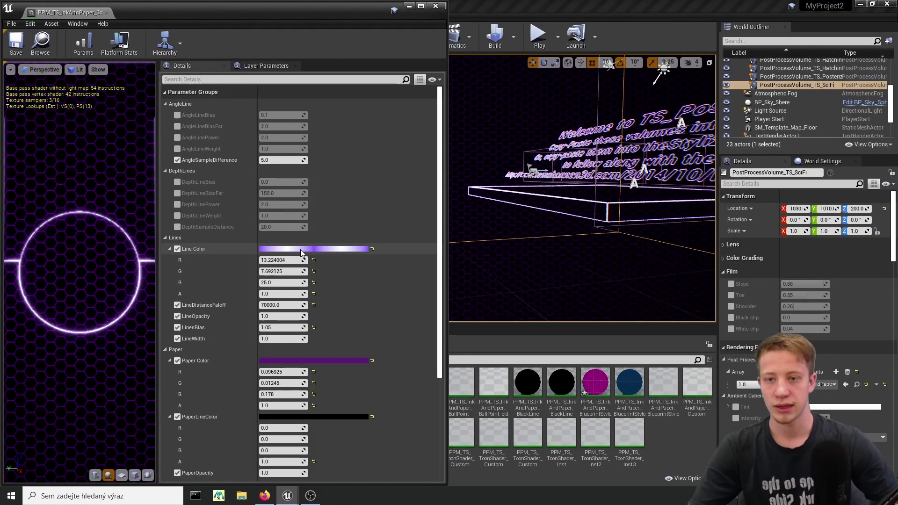
- Set the sci-fi material instance's Line Color to glowing green (R 1.477414, G 25.0, B 0.0)
{"action": "left_click", "coordinate": [300, 249]}
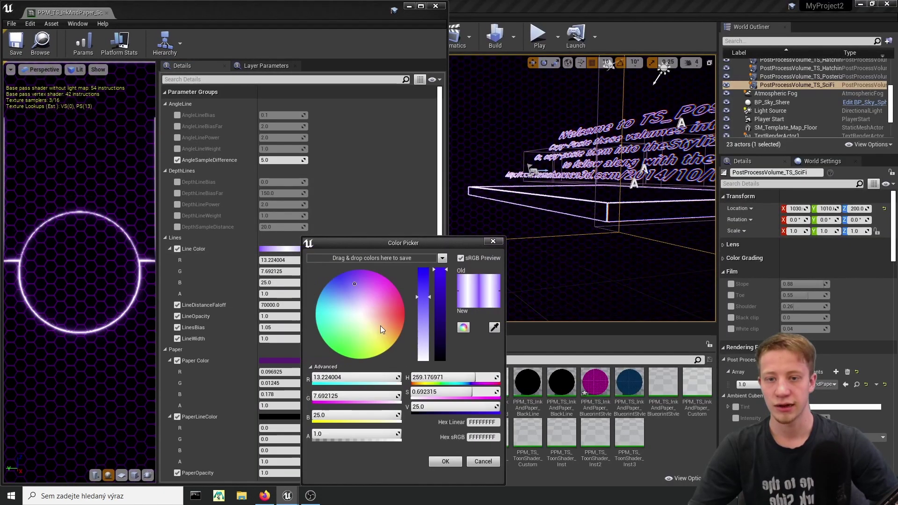
{"action": "left_click_drag", "start_coordinate": [360, 297], "coordinate": [313, 415]}
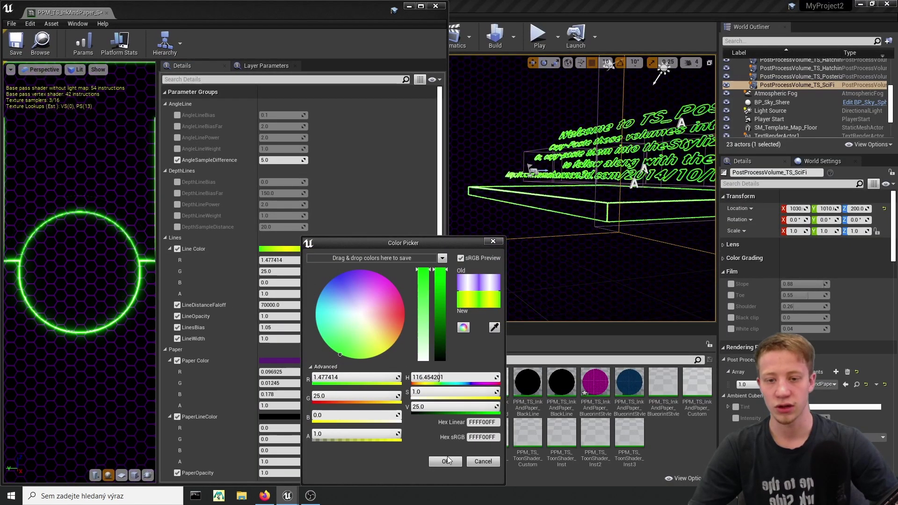
{"action": "left_click", "coordinate": [445, 461]}
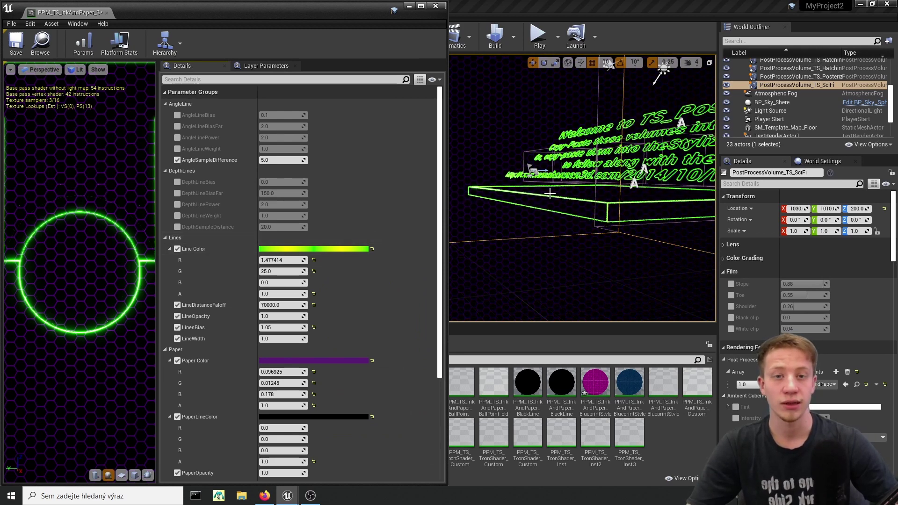
- Set the sci-fi material instance's Paper Color to dark red (R 0.178, G 0.02115, B 0.038898)
{"action": "right_click_drag", "start_coordinate": [518, 194], "coordinate": [518, 184]}
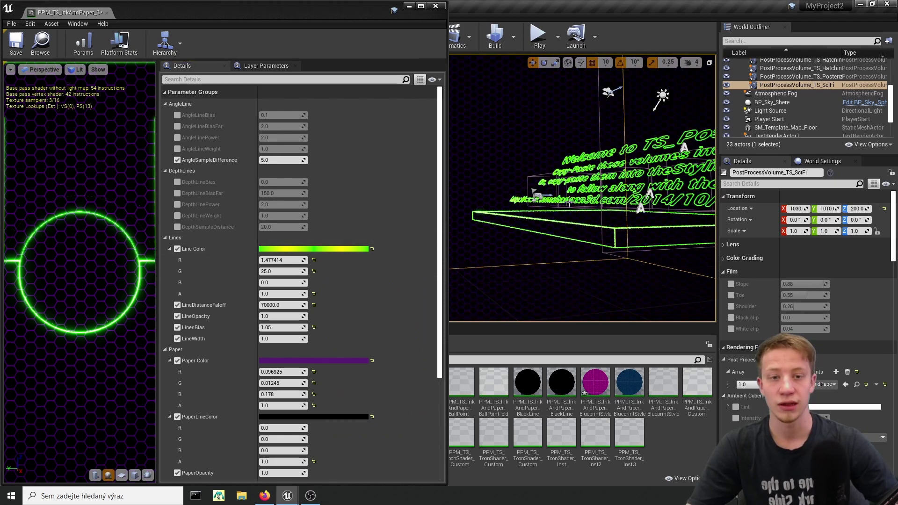
{"action": "right_click_drag", "start_coordinate": [631, 200], "coordinate": [631, 220]}
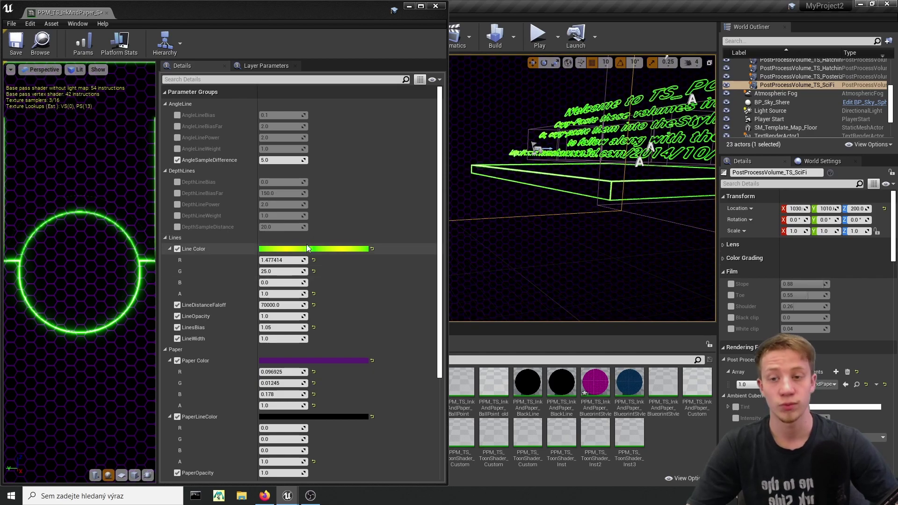
{"action": "left_click", "coordinate": [313, 360]}
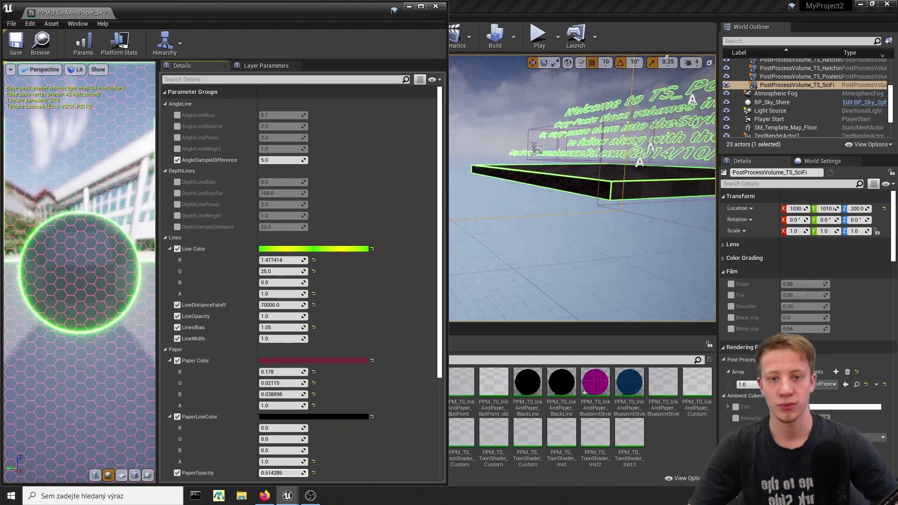
- Raise the sci-fi material instance's PaperOpacity to 0.657143, check it in the level viewport and close the instance's editor
{"action": "mouse_move", "coordinate": [285, 473]}
{"action": "left_mouse_down"}
{"action": "mouse_move", "coordinate": [261, 473]}
{"action": "mouse_move", "coordinate": [305, 473]}
{"action": "mouse_move", "coordinate": [291, 473]}
{"action": "left_mouse_up"}
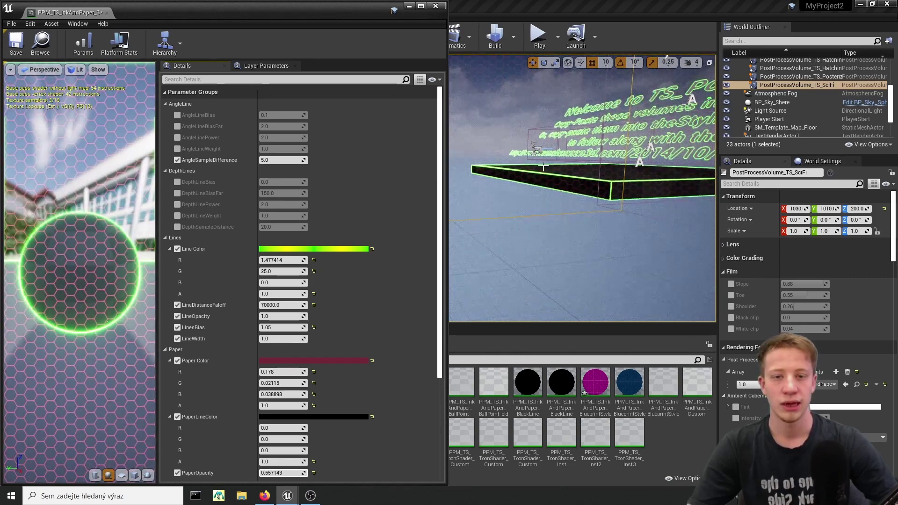
{"action": "left_click_drag", "start_coordinate": [349, 17], "coordinate": [198, 290]}
{"action": "right_click_drag", "start_coordinate": [299, 225], "coordinate": [332, 228]}
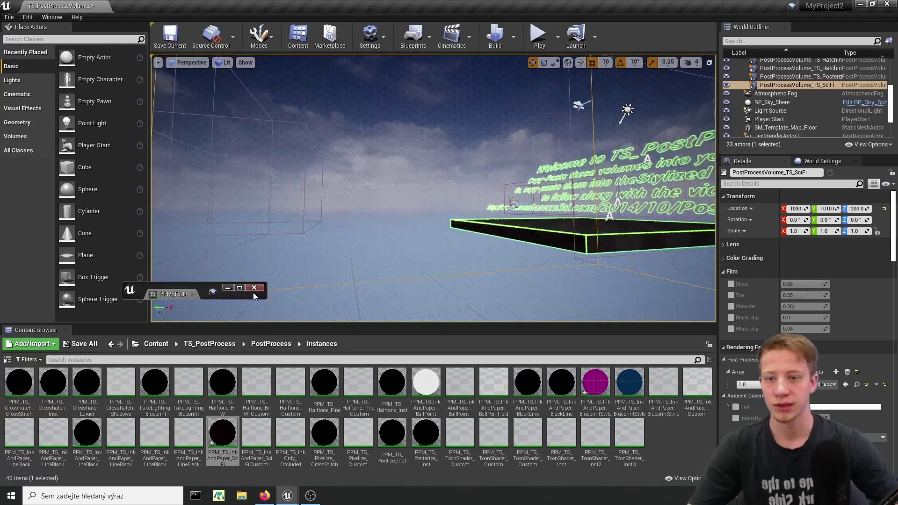
{"action": "mouse_move", "coordinate": [195, 290]}
{"action": "left_mouse_down"}
{"action": "mouse_move", "coordinate": [186, 163]}
{"action": "mouse_move", "coordinate": [196, 153]}
{"action": "mouse_move", "coordinate": [207, 158]}
{"action": "mouse_move", "coordinate": [210, 0]}
{"action": "left_mouse_up"}
{"action": "left_click_drag", "start_coordinate": [533, 5], "coordinate": [203, 201]}
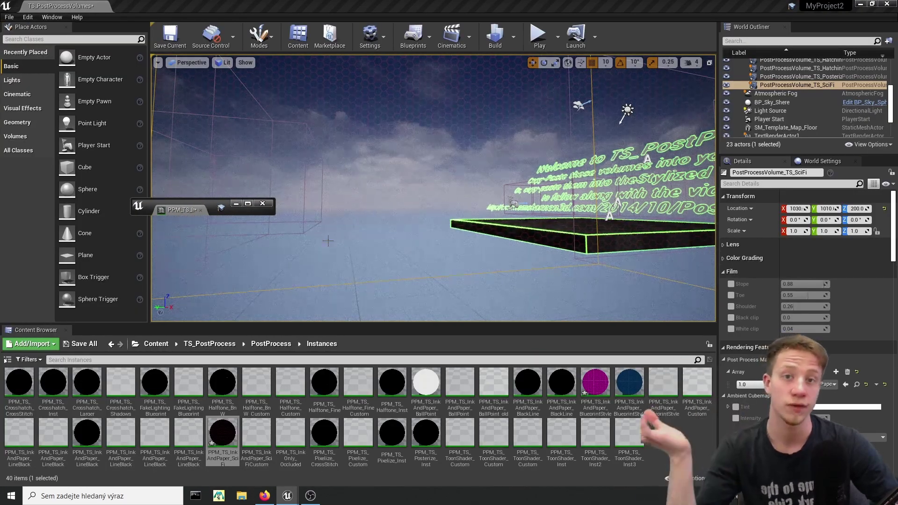
{"action": "left_click", "coordinate": [265, 203]}
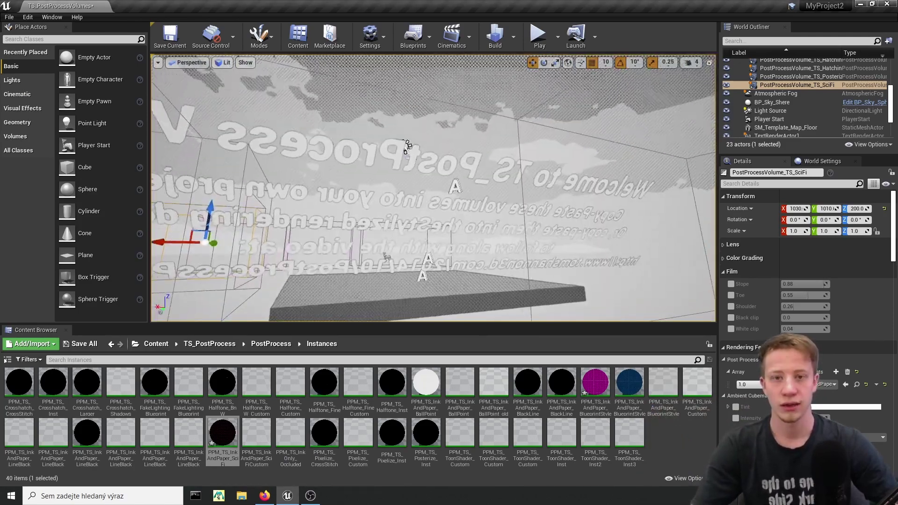
- Select the PostProcessVolume_TS_Posterized volume and add a fourth empty element to its post process materials array
{"action": "mouse_move", "coordinate": [433, 188]}
{"action": "right_mouse_down"}
{"action": "mouse_move", "coordinate": [433, 216]}
{"action": "mouse_move", "coordinate": [433, 174]}
{"action": "mouse_move", "coordinate": [424, 210]}
{"action": "mouse_move", "coordinate": [444, 191]}
{"action": "right_mouse_up"}
{"action": "right_click_drag", "start_coordinate": [430, 136], "coordinate": [435, 137]}
{"action": "left_click", "coordinate": [653, 253]}
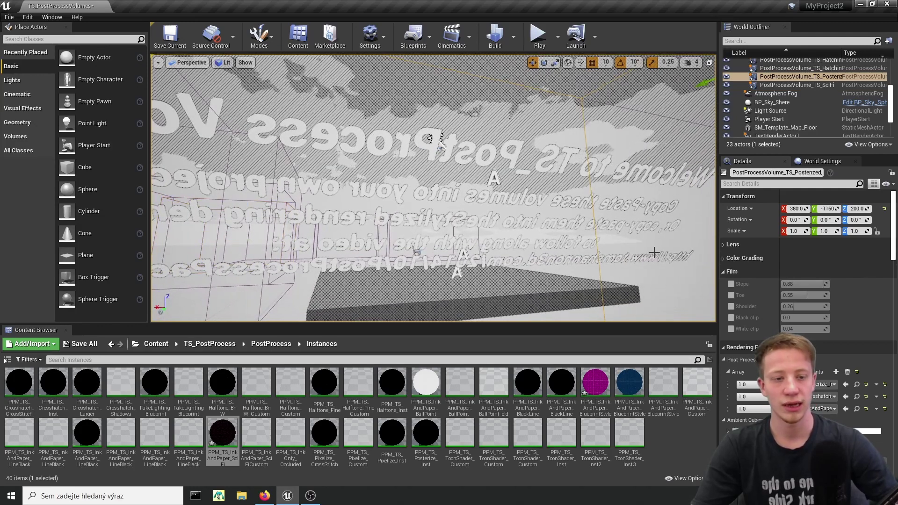
{"action": "scroll", "coordinate": [761, 259], "scroll_direction": "down", "scroll_amount": 5}
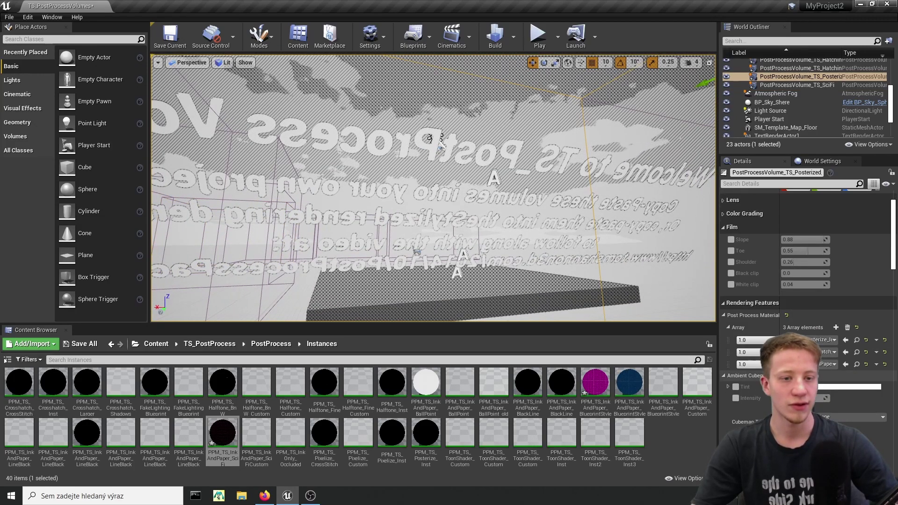
{"action": "scroll", "coordinate": [760, 259], "scroll_direction": "up", "scroll_amount": 1}
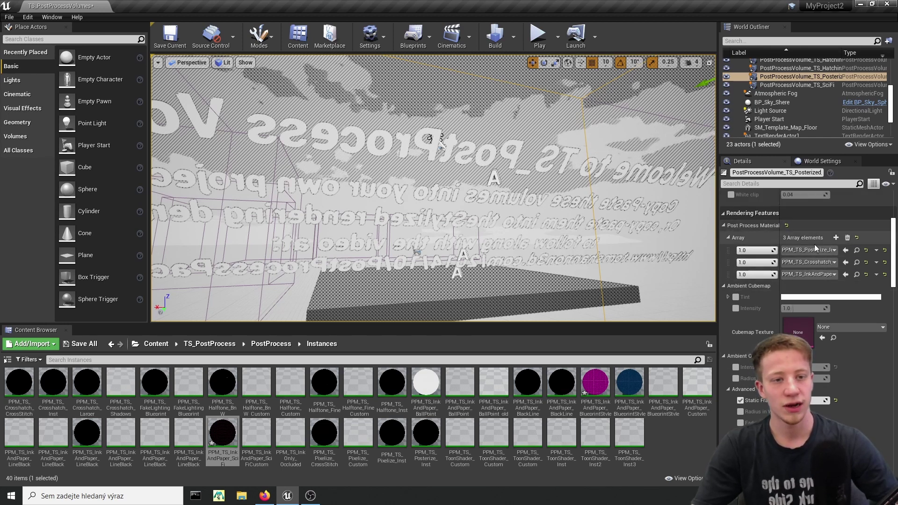
{"action": "left_click", "coordinate": [836, 238]}
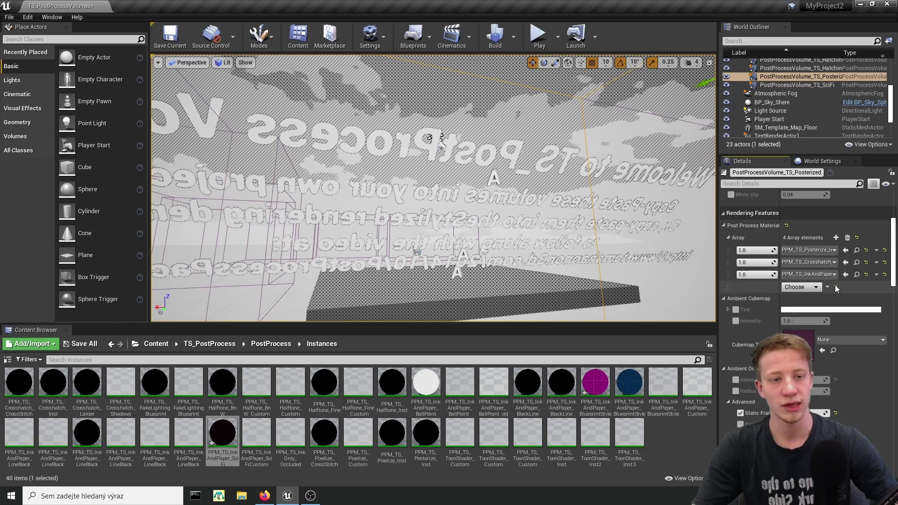
{"action": "left_click_drag", "start_coordinate": [770, 250], "coordinate": [750, 255]}
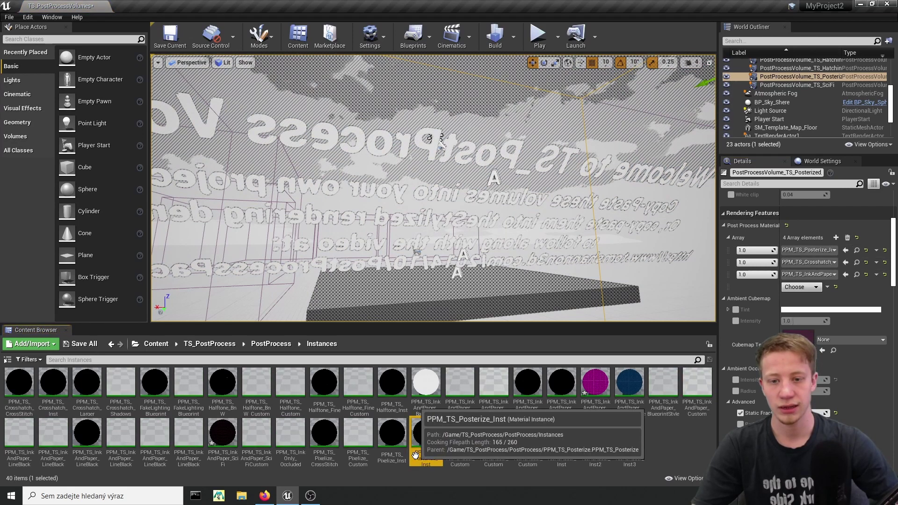
- Open the PPM_TS_Posterize_Inst material instance in a window beside the level viewport and set its Desaturation to 0.1
{"action": "double_click", "coordinate": [425, 432]}
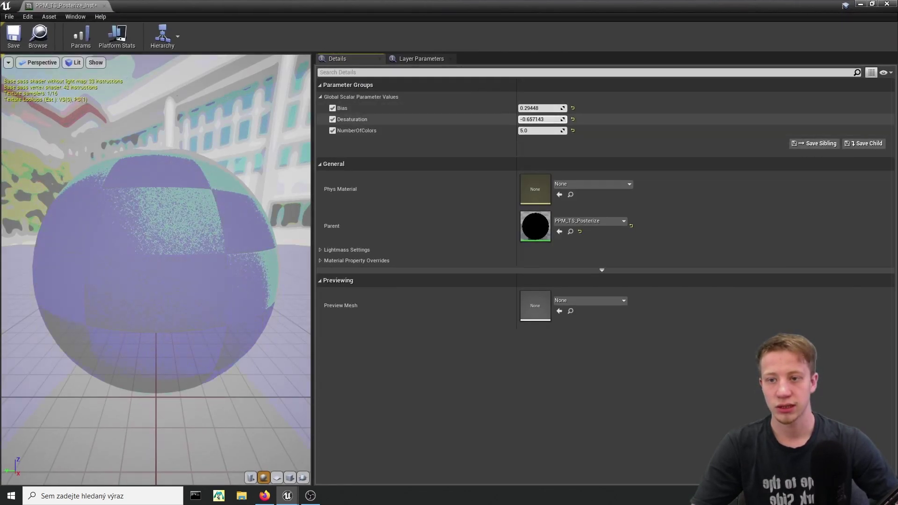
{"action": "left_click_drag", "start_coordinate": [541, 119], "coordinate": [519, 120]}
{"action": "left_click_drag", "start_coordinate": [575, 4], "coordinate": [218, 1]}
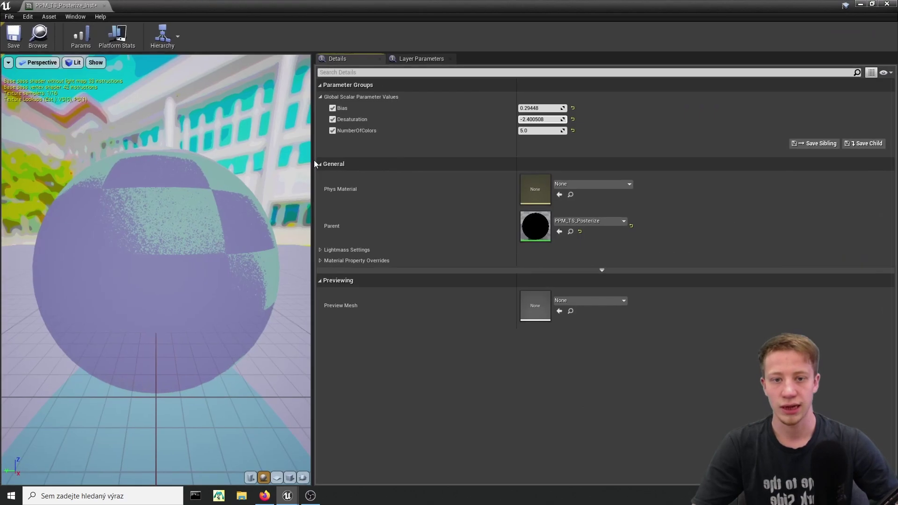
{"action": "left_click_drag", "start_coordinate": [608, 9], "coordinate": [1, 252]}
{"action": "left_click", "coordinate": [740, 4]}
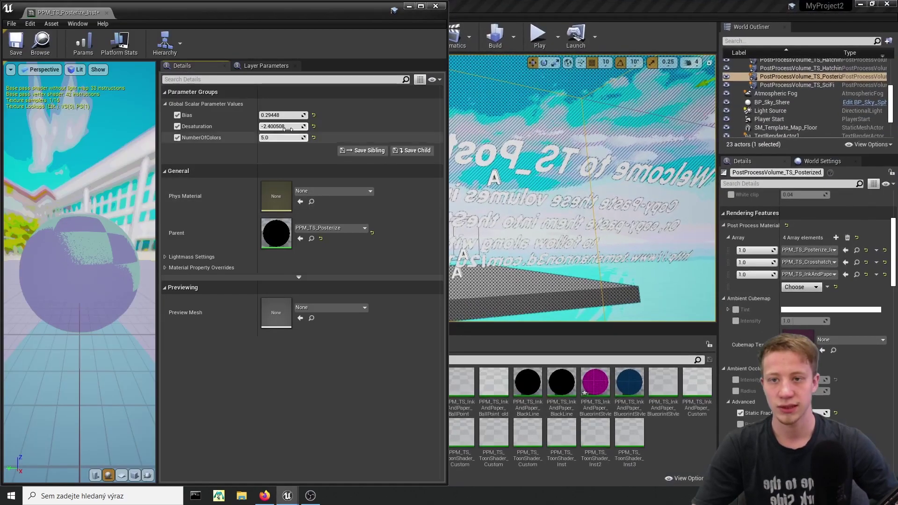
{"action": "left_click", "coordinate": [289, 129]}
{"action": "key", "text": "Return"}
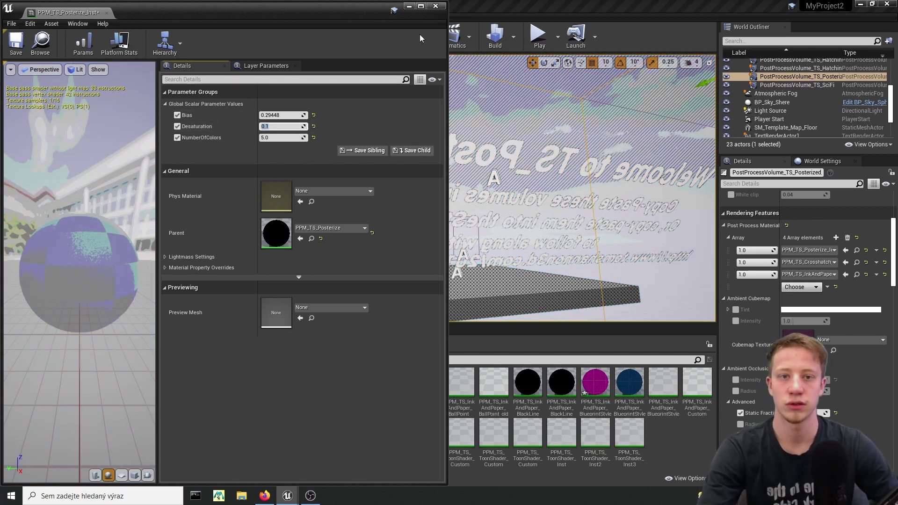
- Set the posterize instance's Bias to 0.49448 and NumberOfColors to 4.976472, and check the effect in the level
{"action": "left_click_drag", "start_coordinate": [376, 9], "coordinate": [331, 49]}
{"action": "left_click_drag", "start_coordinate": [167, 4], "coordinate": [167, 0]}
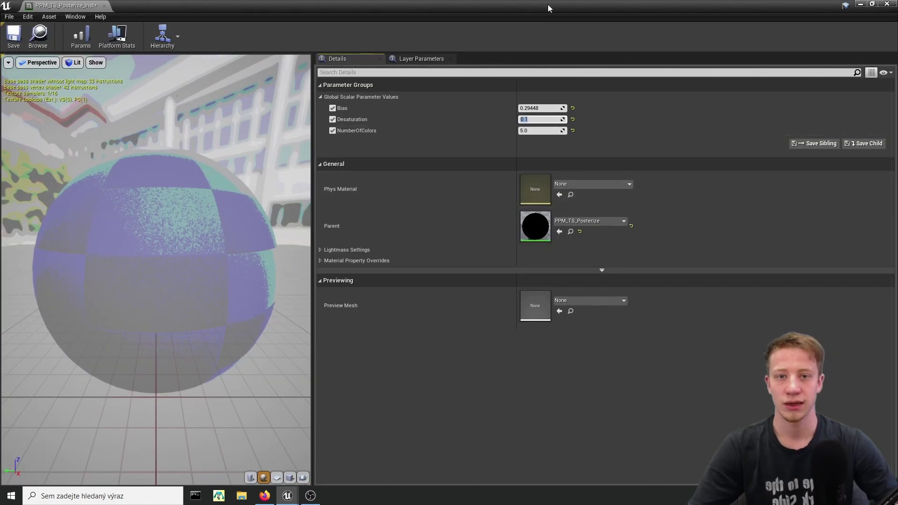
{"action": "left_click_drag", "start_coordinate": [543, 131], "coordinate": [540, 108]}
{"action": "left_click", "coordinate": [859, 4]}
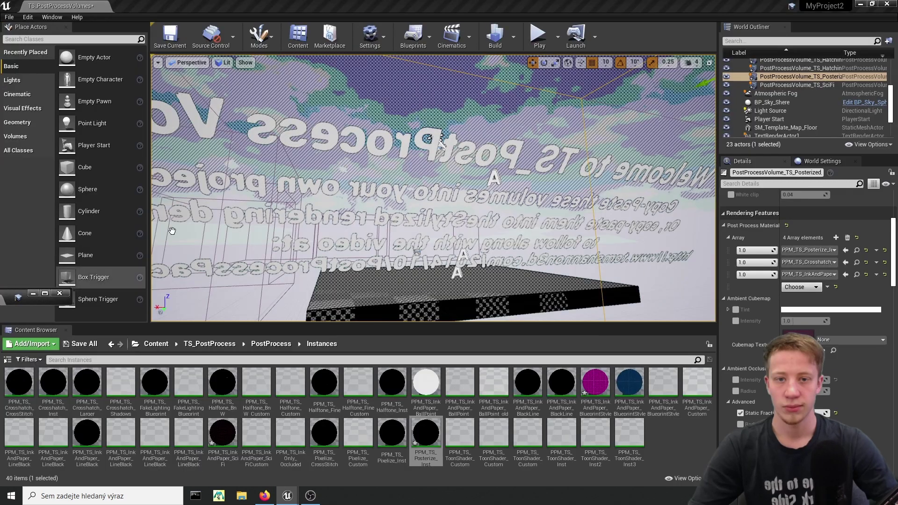
- Enter a new Desaturation value for the posterize instance, preview it in the level and save the instance
{"action": "left_click", "coordinate": [45, 294]}
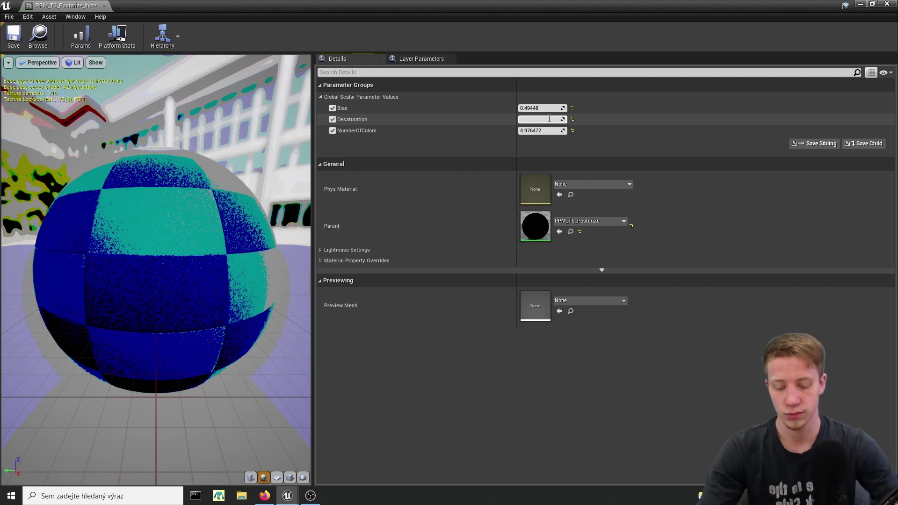
{"action": "key", "text": "Return"}
{"action": "left_click_drag", "start_coordinate": [456, 5], "coordinate": [366, 375]}
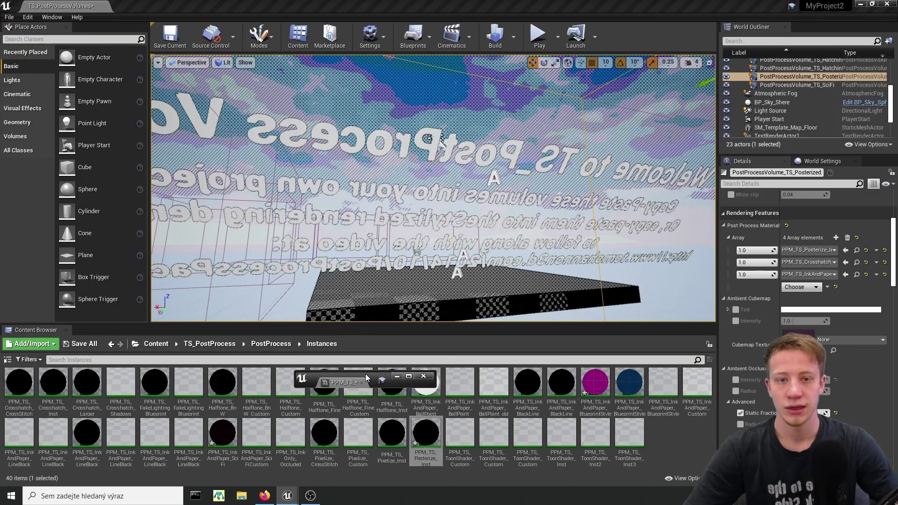
{"action": "mouse_move", "coordinate": [304, 77]}
{"action": "right_mouse_down"}
{"action": "mouse_move", "coordinate": [309, 98]}
{"action": "mouse_move", "coordinate": [168, 110]}
{"action": "mouse_move", "coordinate": [306, 85]}
{"action": "right_mouse_up"}
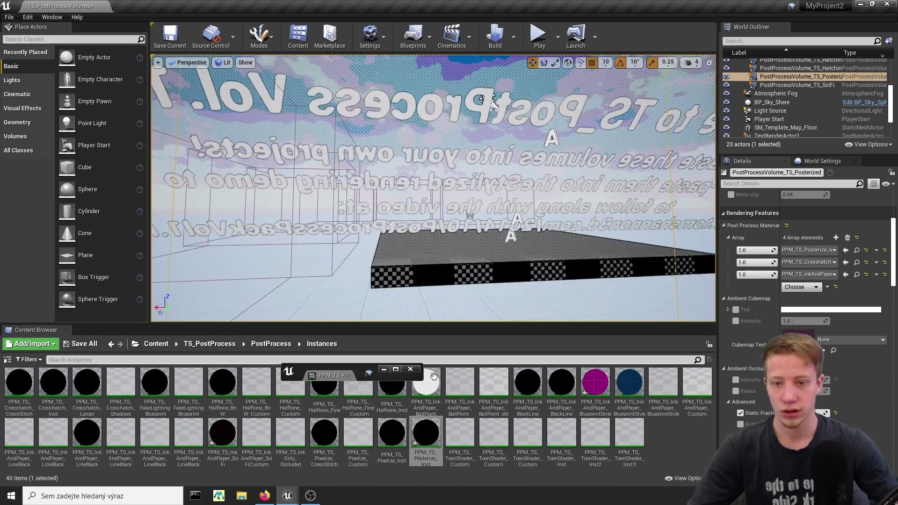
{"action": "left_click", "coordinate": [395, 370]}
{"action": "left_click", "coordinate": [14, 40]}
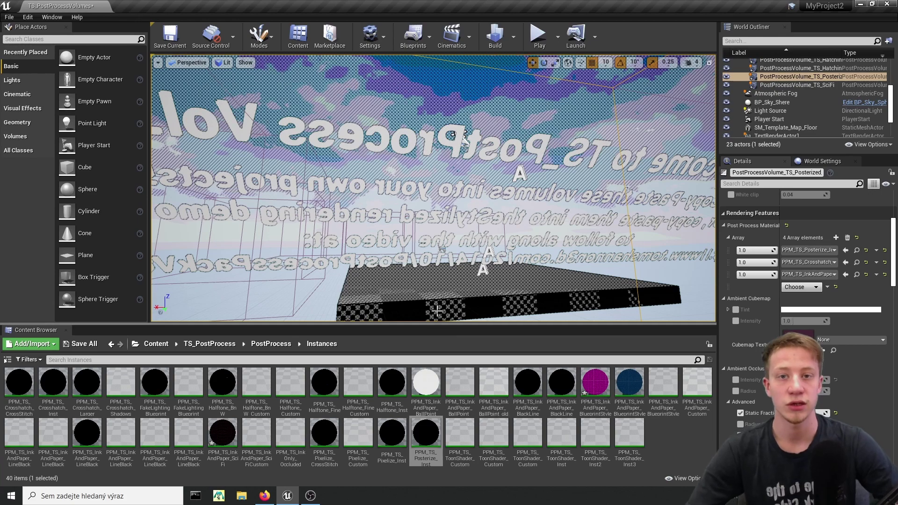
- Open the PPM_TS_Crosshatch_Larger material instance beside the level viewport and set its HatchSize to 5.42505
{"action": "right_click_drag", "start_coordinate": [421, 187], "coordinate": [421, 163]}
{"action": "right_click_drag", "start_coordinate": [463, 199], "coordinate": [379, 241]}
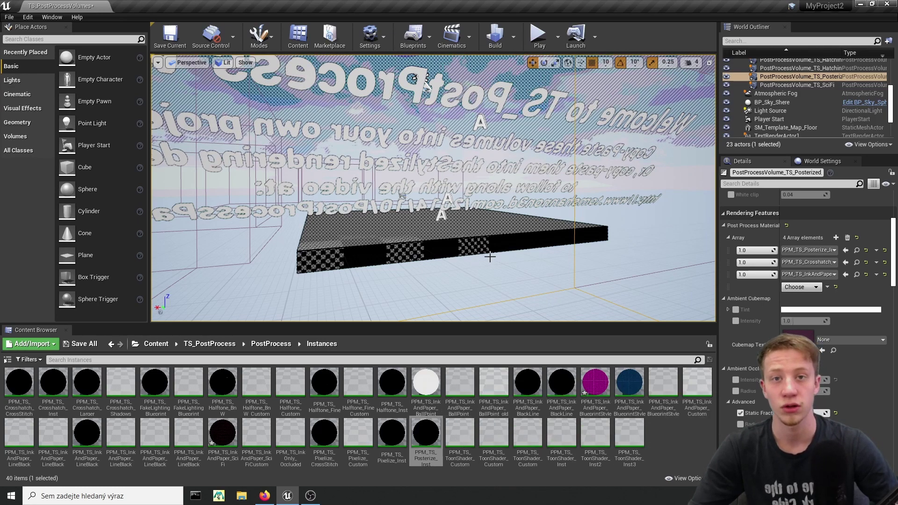
{"action": "right_click_drag", "start_coordinate": [476, 238], "coordinate": [469, 239]}
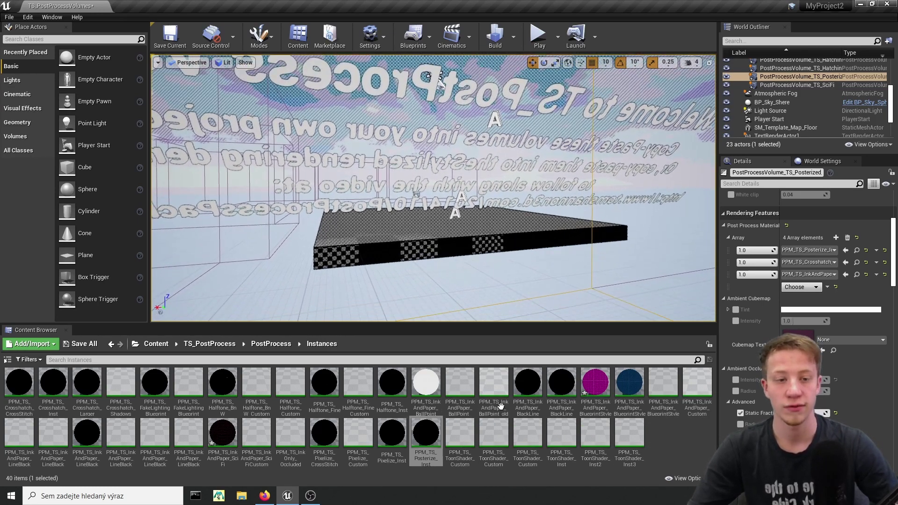
{"action": "mouse_move", "coordinate": [766, 260]}
{"action": "left_mouse_down"}
{"action": "mouse_move", "coordinate": [744, 260]}
{"action": "mouse_move", "coordinate": [763, 260]}
{"action": "left_mouse_up"}
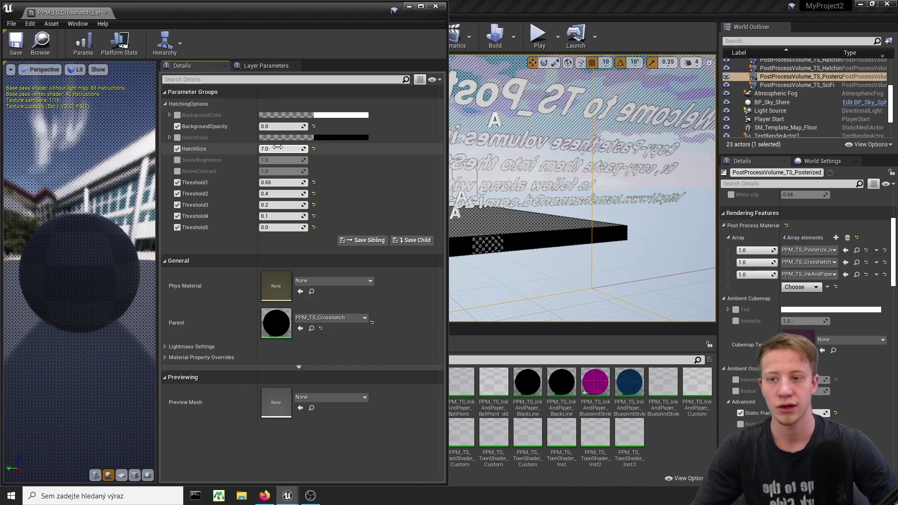
{"action": "left_click_drag", "start_coordinate": [278, 148], "coordinate": [248, 148]}
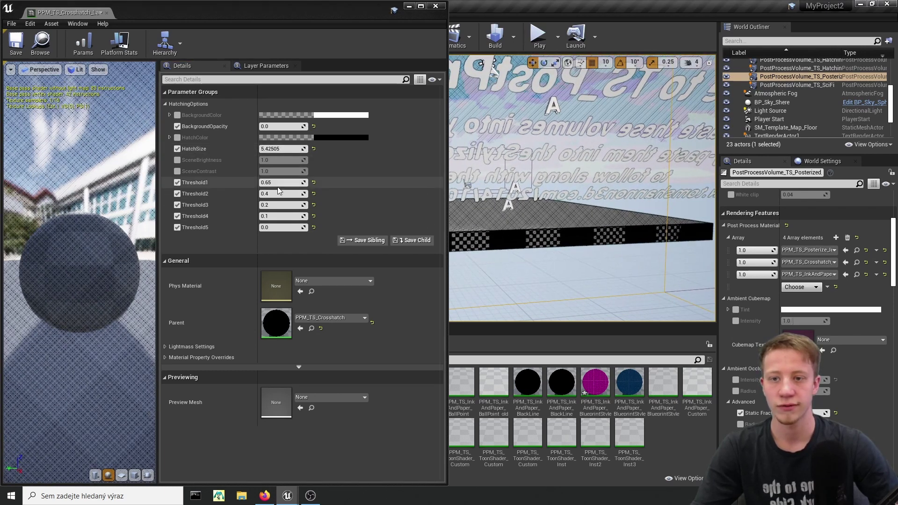
- Reset the crosshatch instance's Threshold1 to its default of 0.6 and lower Threshold2 to 0.295238
{"action": "left_click", "coordinate": [313, 183]}
{"action": "left_click_drag", "start_coordinate": [273, 194], "coordinate": [267, 194]}
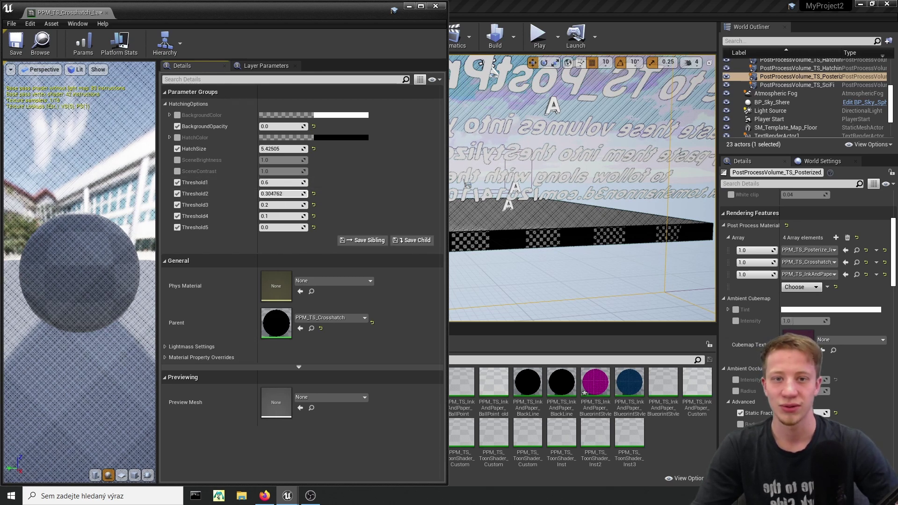
{"action": "mouse_move", "coordinate": [682, 189]}
{"action": "right_mouse_down"}
{"action": "mouse_move", "coordinate": [622, 142]}
{"action": "mouse_move", "coordinate": [672, 184]}
{"action": "mouse_move", "coordinate": [657, 122]}
{"action": "mouse_move", "coordinate": [676, 184]}
{"action": "right_mouse_up"}
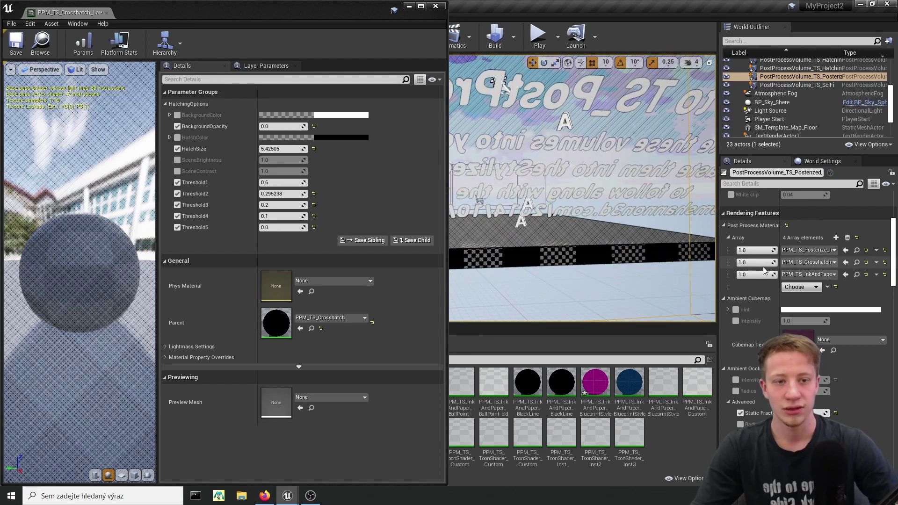
- Set the weight of the posterized volume's crosshatch material to 0.0 and save the crosshatch instance
{"action": "left_click_drag", "start_coordinate": [765, 264], "coordinate": [748, 263]}
{"action": "key", "text": "w"}
{"action": "right_click_drag", "start_coordinate": [582, 188], "coordinate": [655, 196]}
{"action": "mouse_move", "coordinate": [582, 188]}
{"action": "right_mouse_down"}
{"action": "mouse_move", "coordinate": [510, 180]}
{"action": "mouse_move", "coordinate": [700, 244]}
{"action": "right_mouse_up"}
{"action": "key", "text": "ctrl+s"}
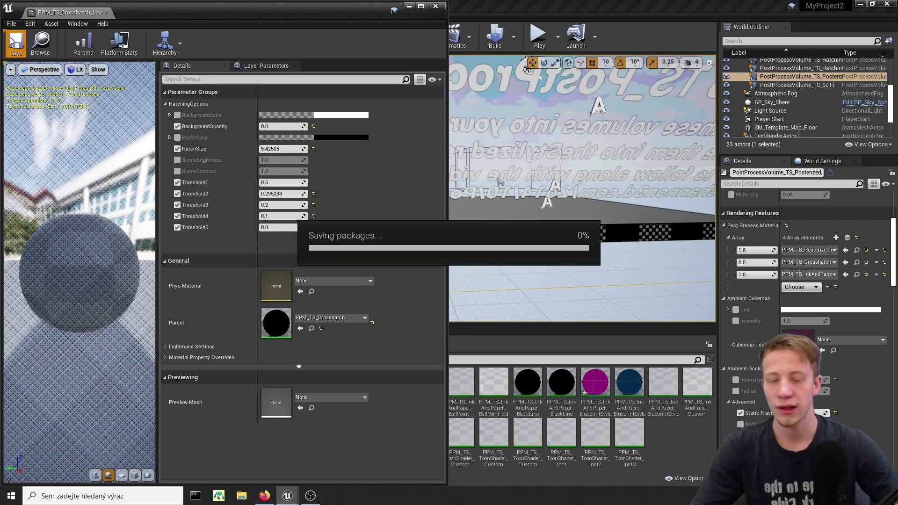
- Close the crosshatch editor and open the volume's third post process material, PPM_TS_InkAndPaper_BlackLine, beside the level viewport
{"action": "left_click", "coordinate": [856, 276]}
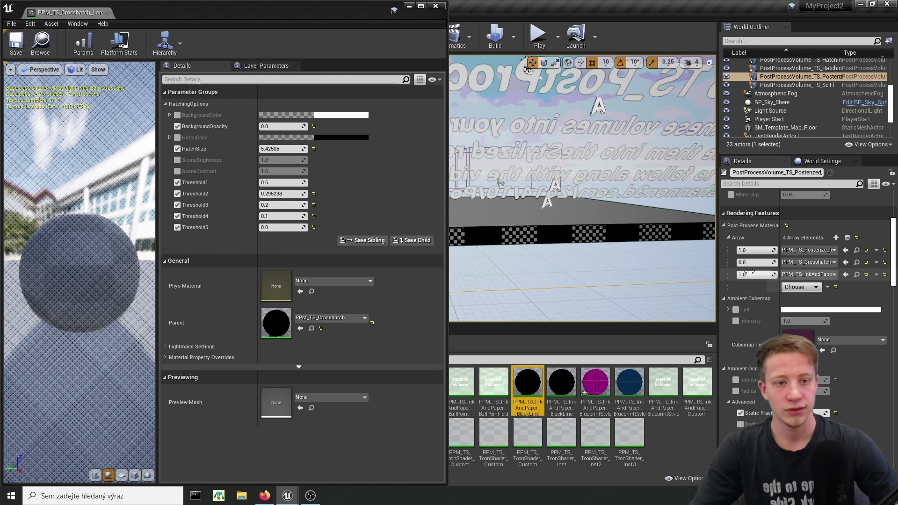
{"action": "left_click_drag", "start_coordinate": [767, 275], "coordinate": [740, 275]}
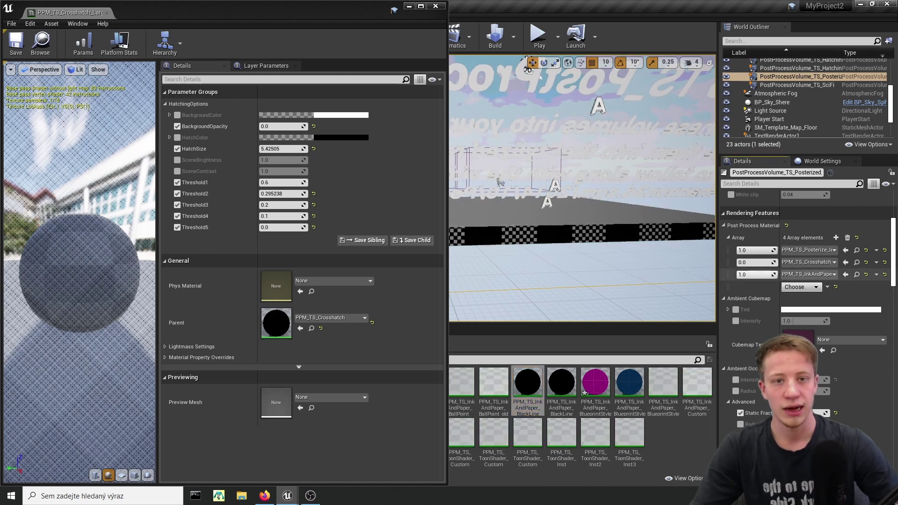
{"action": "left_click", "coordinate": [476, 6]}
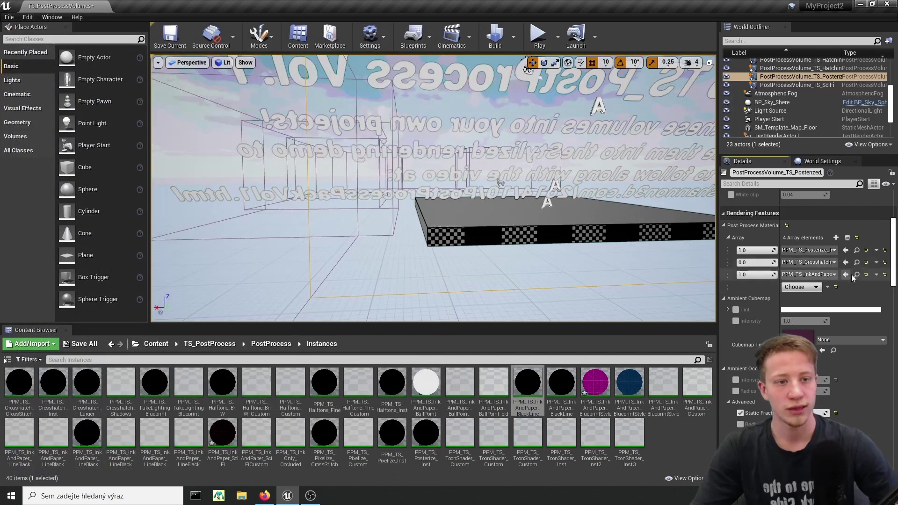
{"action": "left_click", "coordinate": [857, 275]}
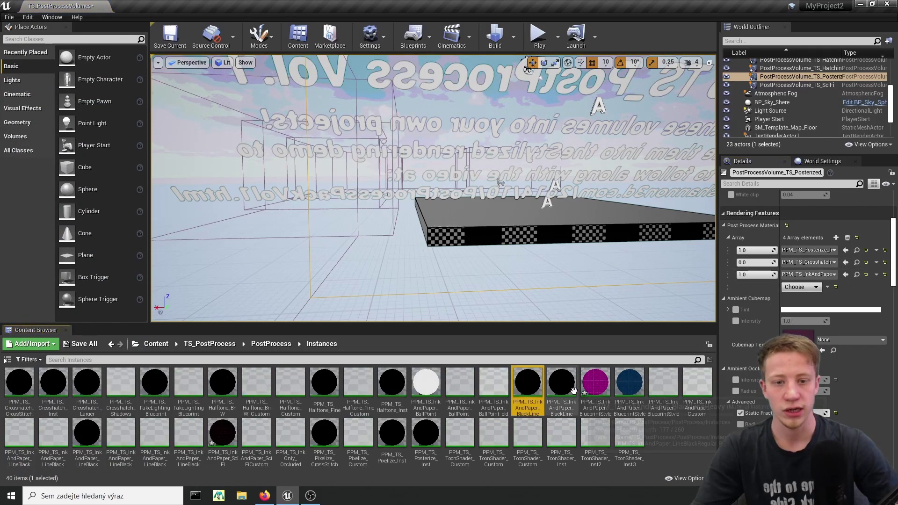
{"action": "double_click", "coordinate": [528, 382]}
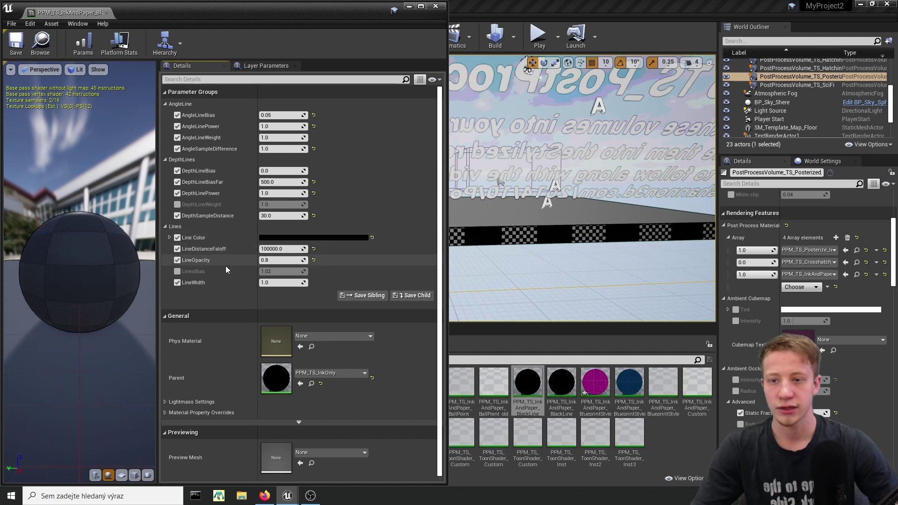
- Set the black line material instance's LineOpacity to 1 and LineWidth to 3, and collapse its General section
{"action": "left_click_drag", "start_coordinate": [281, 261], "coordinate": [299, 261]}
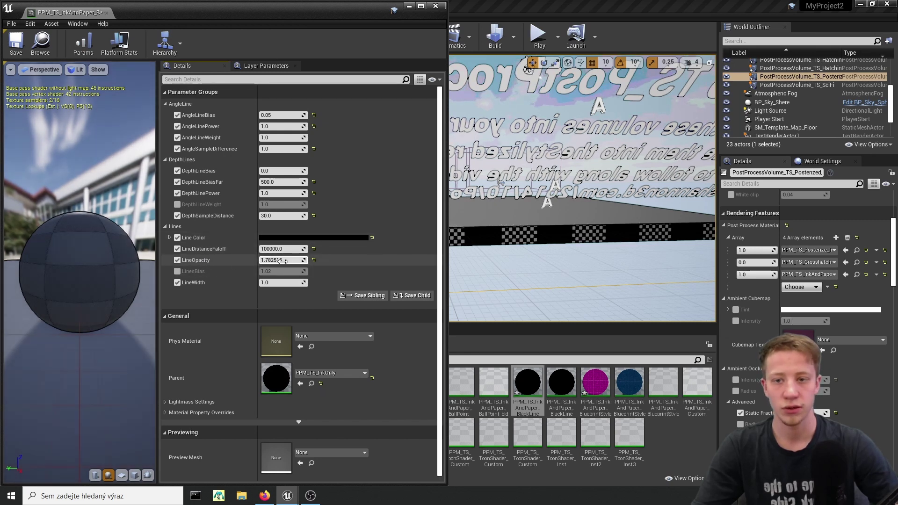
{"action": "left_click", "coordinate": [290, 313]}
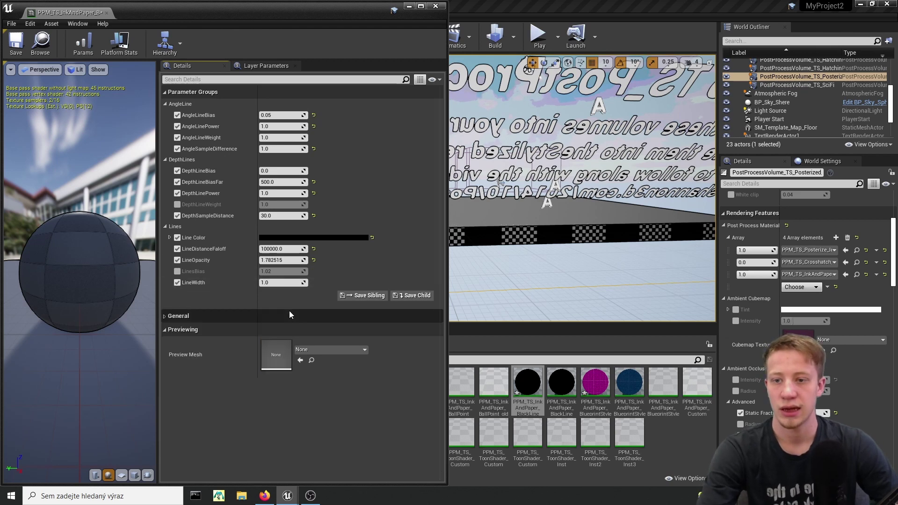
{"action": "left_click", "coordinate": [278, 261]}
{"action": "type", "text": "1"}
{"action": "key", "text": "Return"}
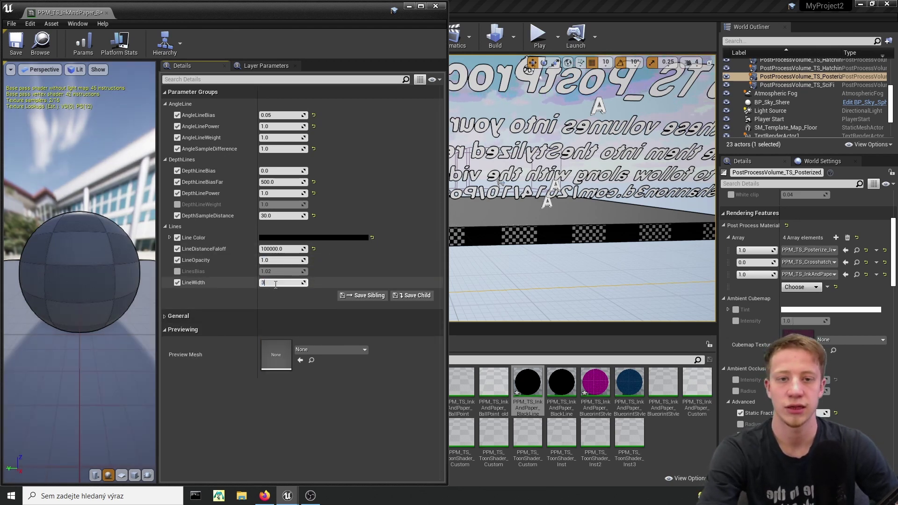
{"action": "key", "text": "Return"}
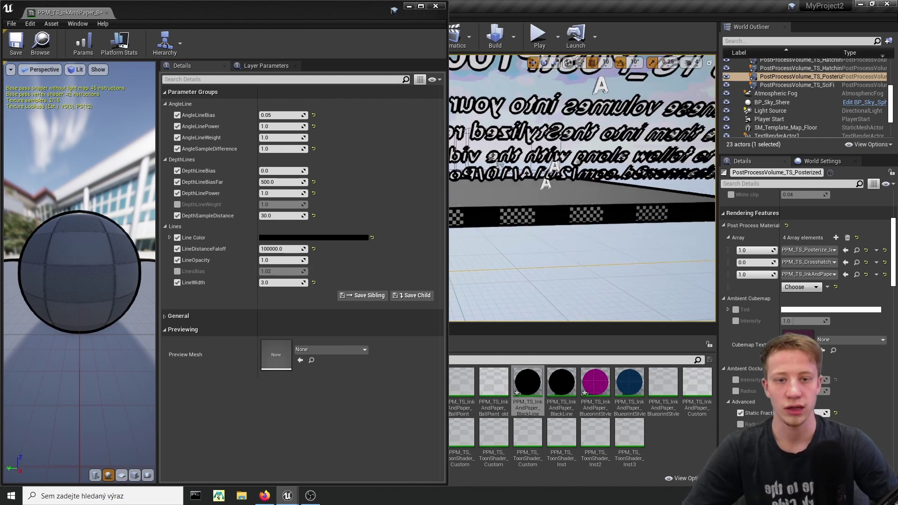
- Set the black line material instance's LineWidth to 1.5 and its LineOpacity to 0.8
{"action": "left_click", "coordinate": [281, 282]}
{"action": "type", "text": "2"}
{"action": "key", "text": "Return"}
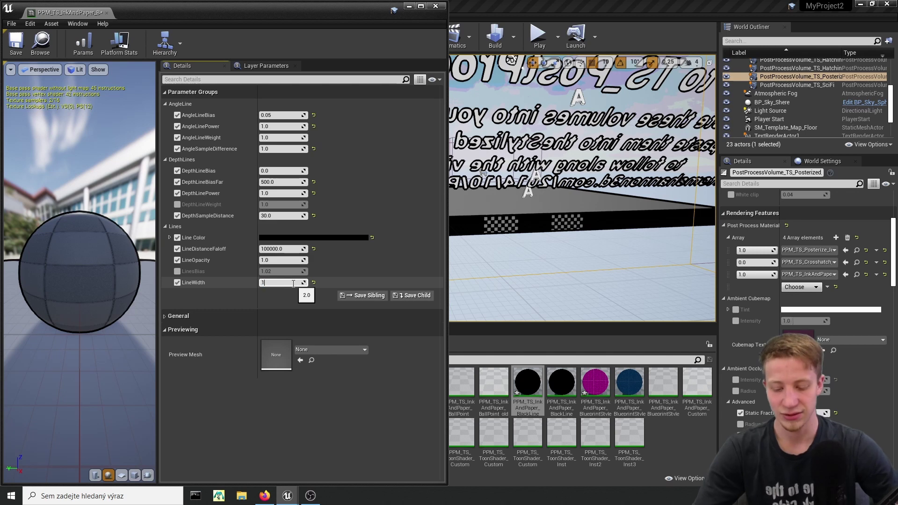
{"action": "left_click", "coordinate": [293, 261]}
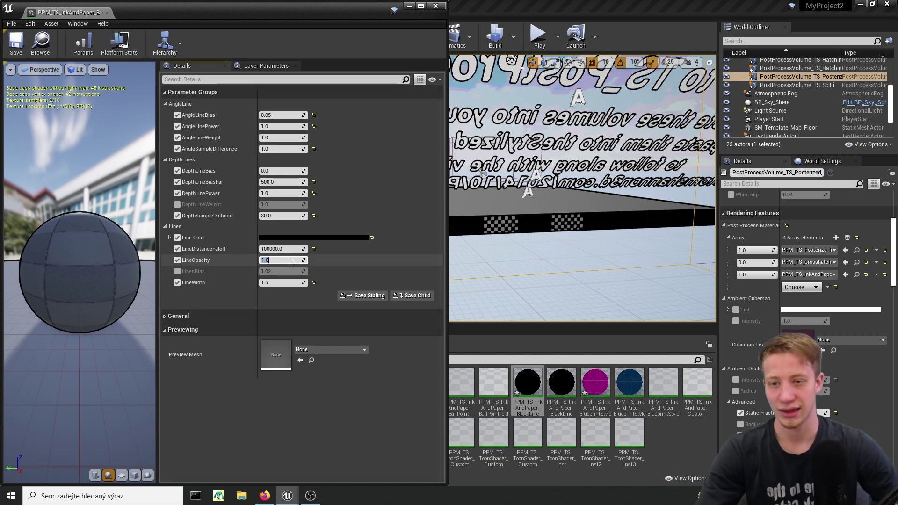
{"action": "type", "text": "0.8"}
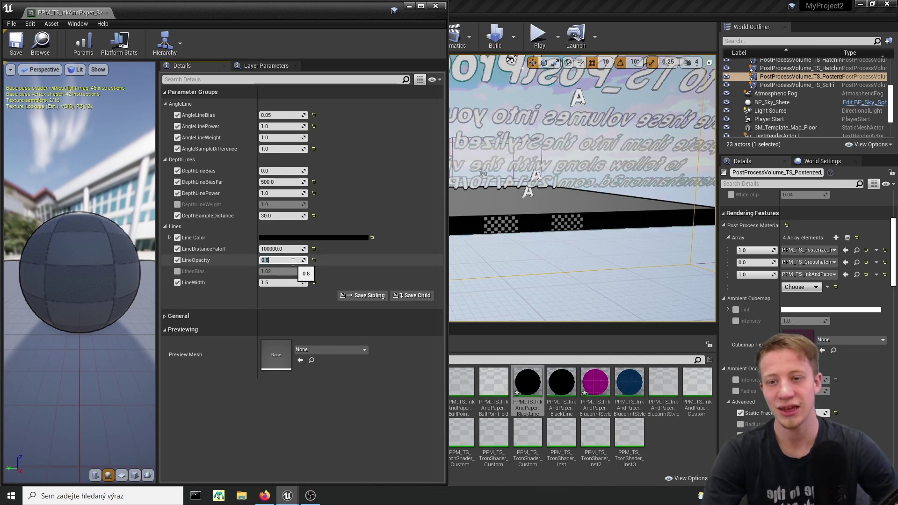
{"action": "key", "text": "Return"}
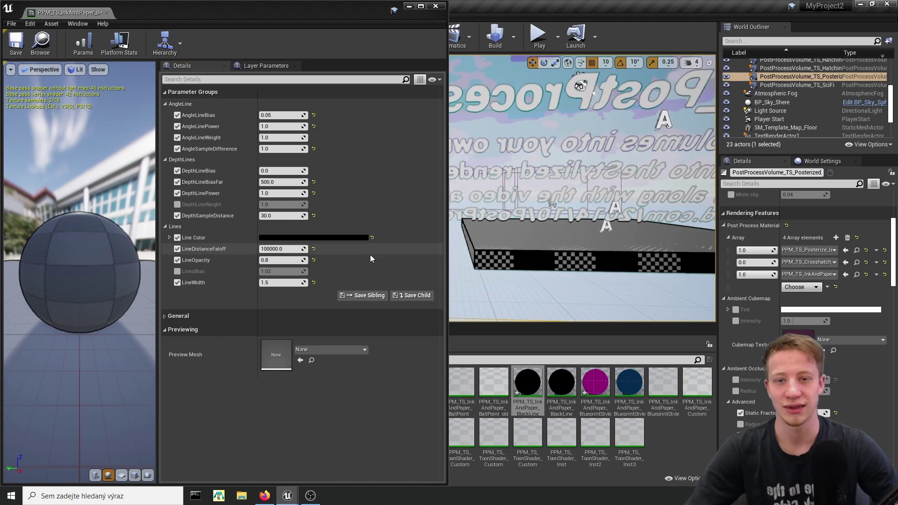
- Set the black line instance's LineOpacity to 0.95 and close its editor
{"action": "left_click", "coordinate": [282, 261]}
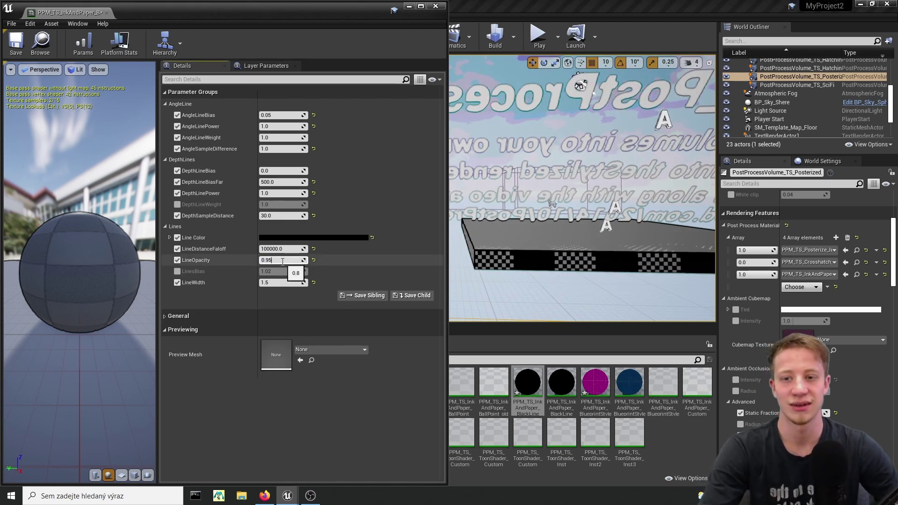
{"action": "key", "text": "Return"}
{"action": "mouse_move", "coordinate": [538, 164]}
{"action": "right_mouse_down"}
{"action": "mouse_move", "coordinate": [646, 164]}
{"action": "mouse_move", "coordinate": [528, 163]}
{"action": "right_mouse_up"}
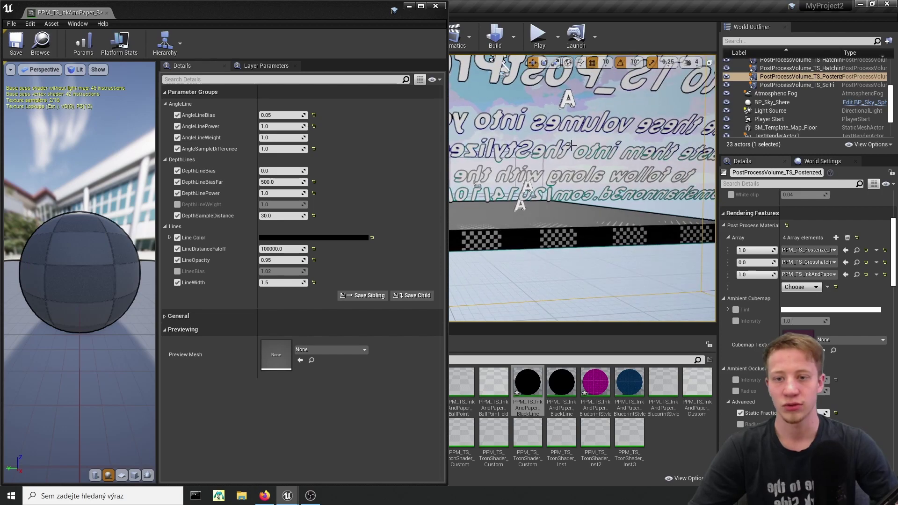
{"action": "left_click", "coordinate": [453, 35]}
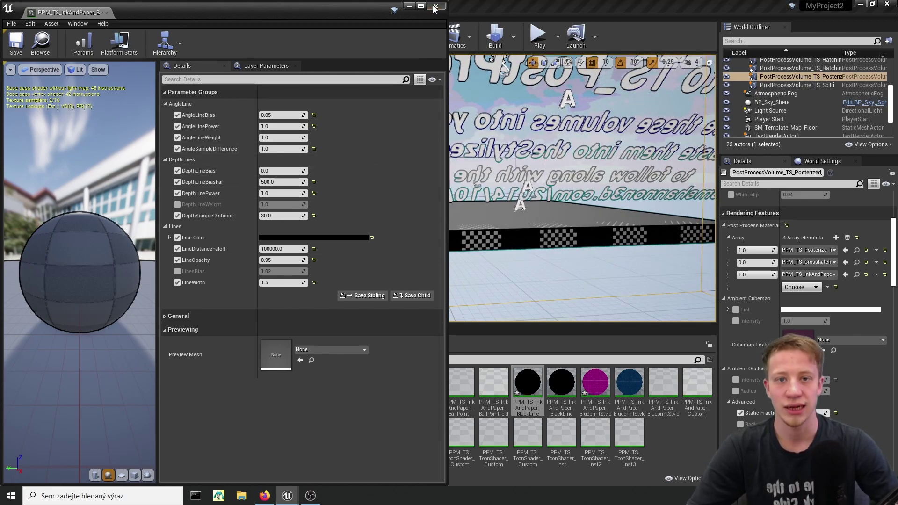
{"action": "right_click_drag", "start_coordinate": [433, 188], "coordinate": [534, 239]}
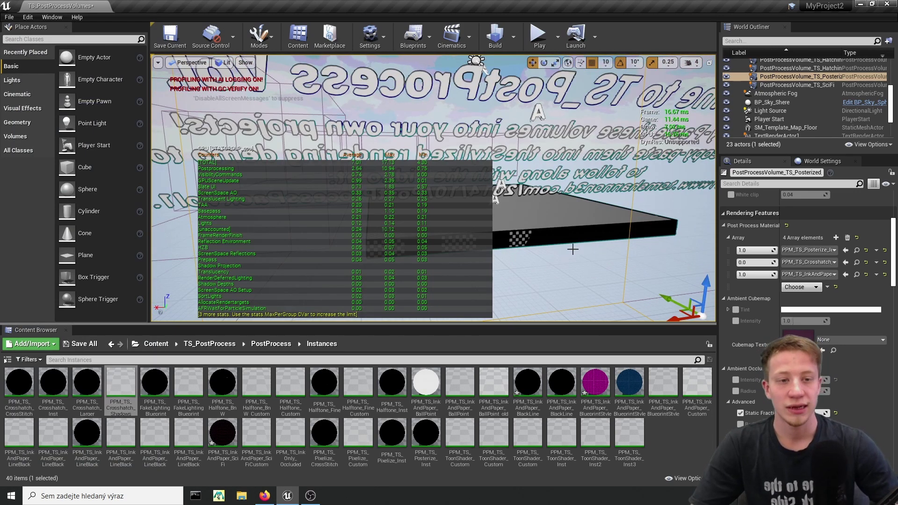
- Search the project's Content folder for "map" to find the third person example level
{"action": "left_click", "coordinate": [823, 76]}
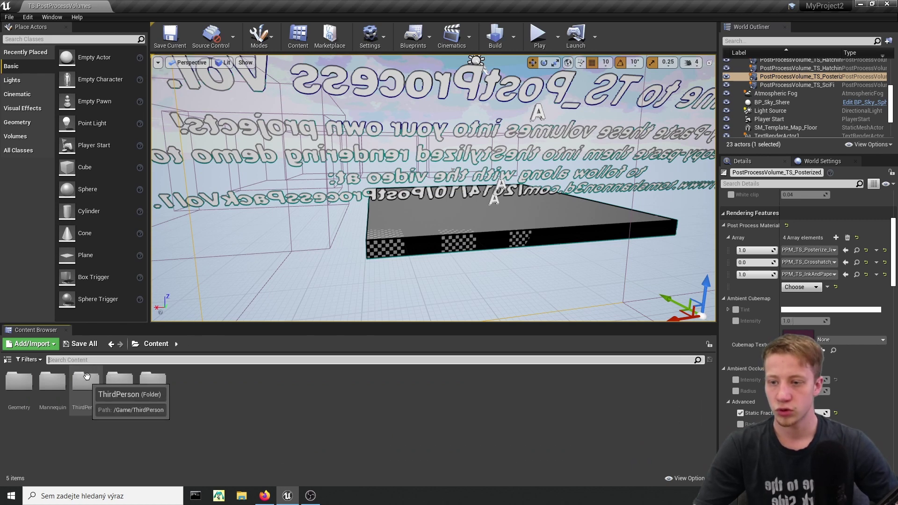
{"action": "left_click", "coordinate": [101, 361]}
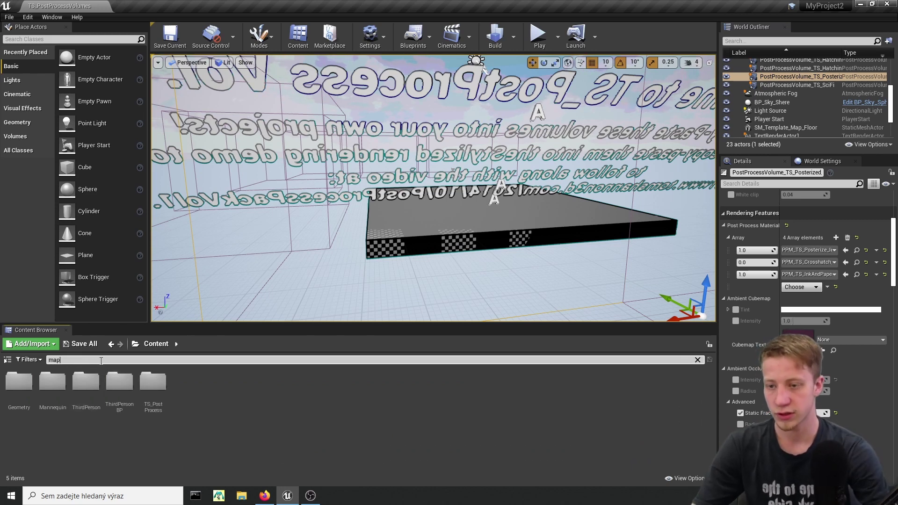
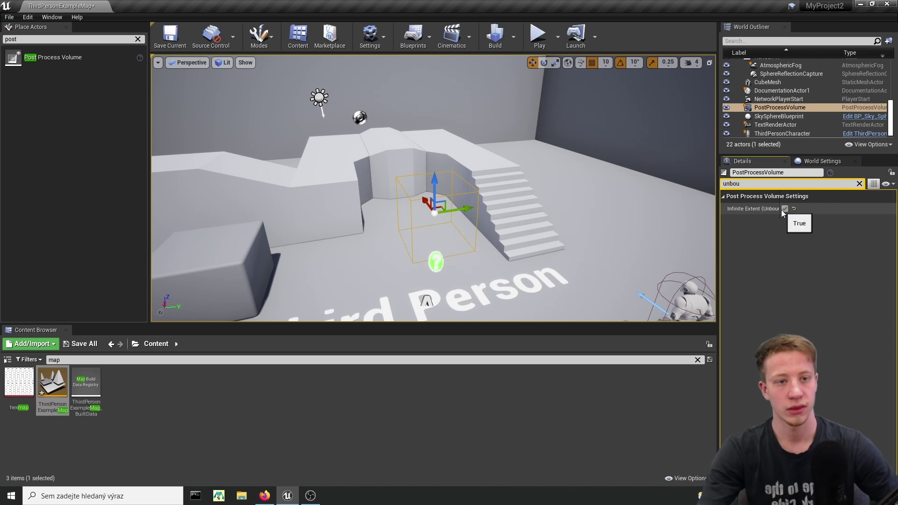
- Clear the volume's property filter, collapse its Lens, Color Grading and Film sections, and add one element to its Post Process Materials array
{"action": "left_click", "coordinate": [860, 183]}
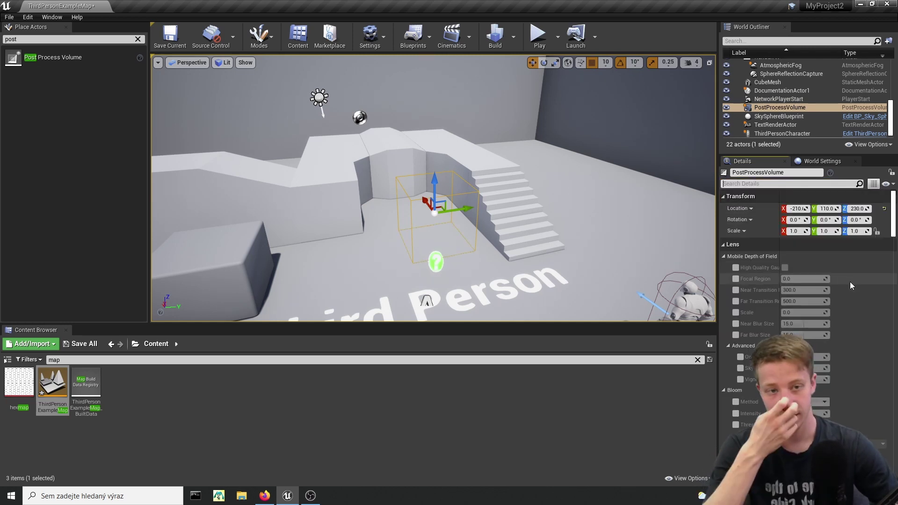
{"action": "left_click", "coordinate": [743, 246]}
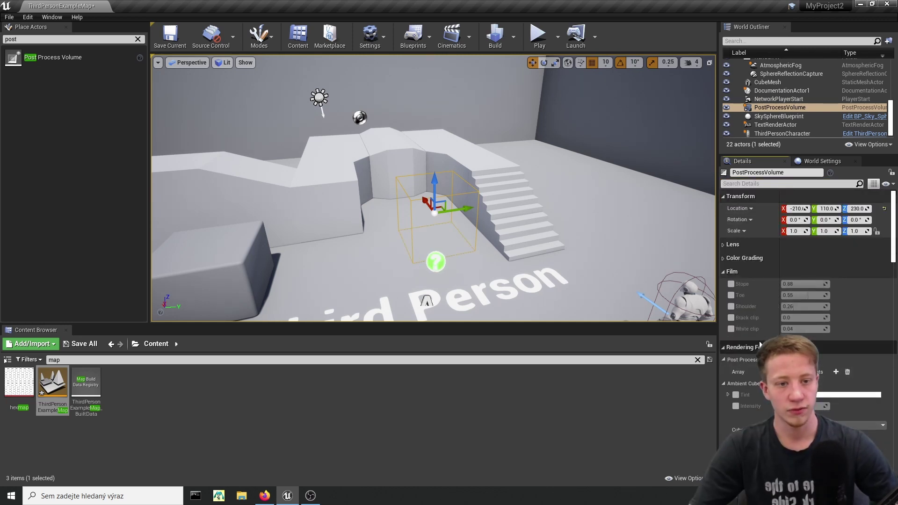
{"action": "left_click", "coordinate": [732, 271]}
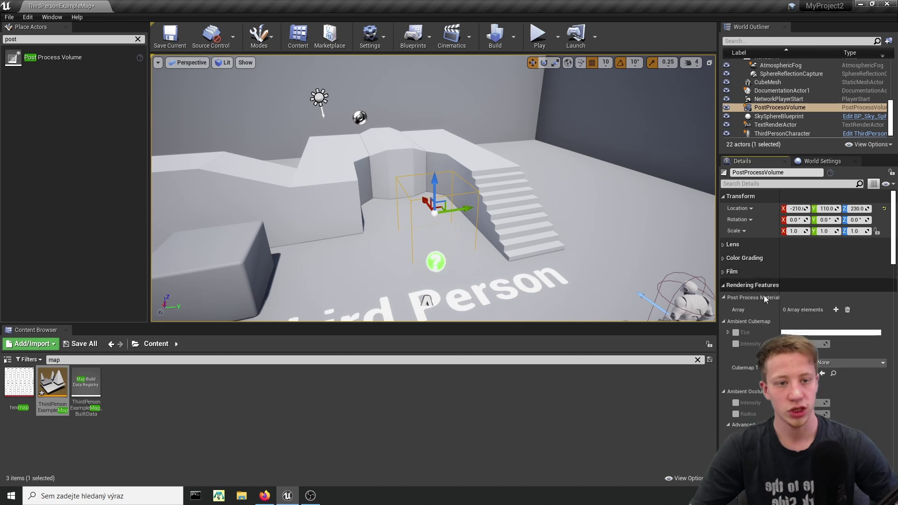
{"action": "left_click", "coordinate": [836, 310]}
- Clear the asset search and open the Instances folder under TS_PostProcess/PostProcess
{"action": "left_click", "coordinate": [698, 360]}
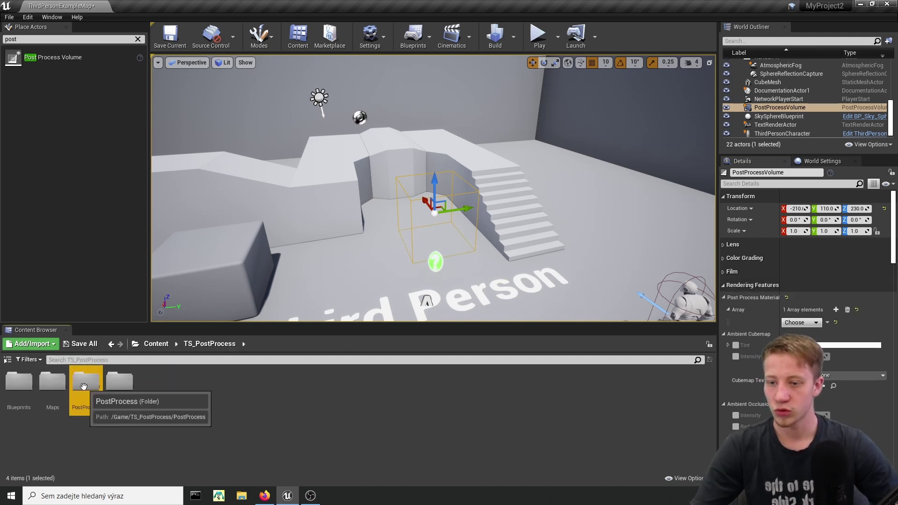
{"action": "double_click", "coordinate": [86, 382]}
{"action": "double_click", "coordinate": [52, 382]}
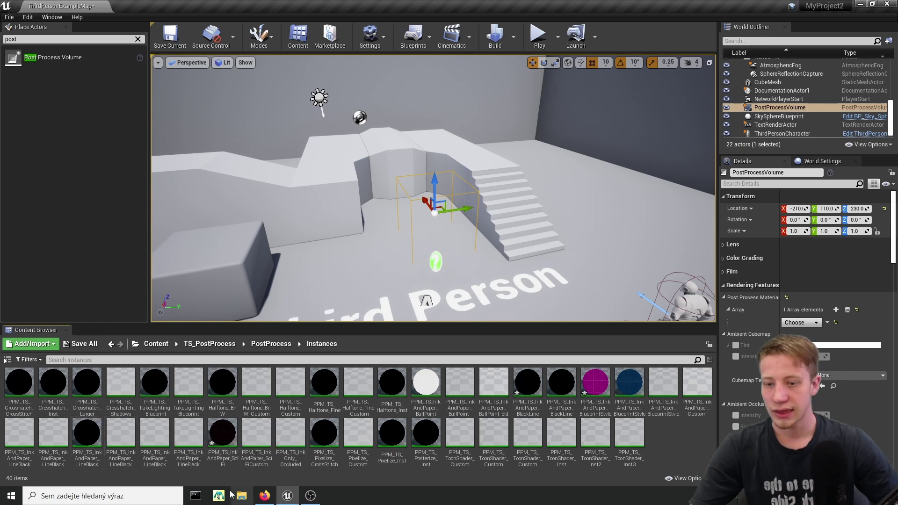
{"action": "mouse_move", "coordinate": [468, 262]}
{"action": "right_mouse_down"}
{"action": "mouse_move", "coordinate": [502, 246]}
{"action": "mouse_move", "coordinate": [475, 280]}
{"action": "mouse_move", "coordinate": [471, 268]}
{"action": "right_mouse_up"}
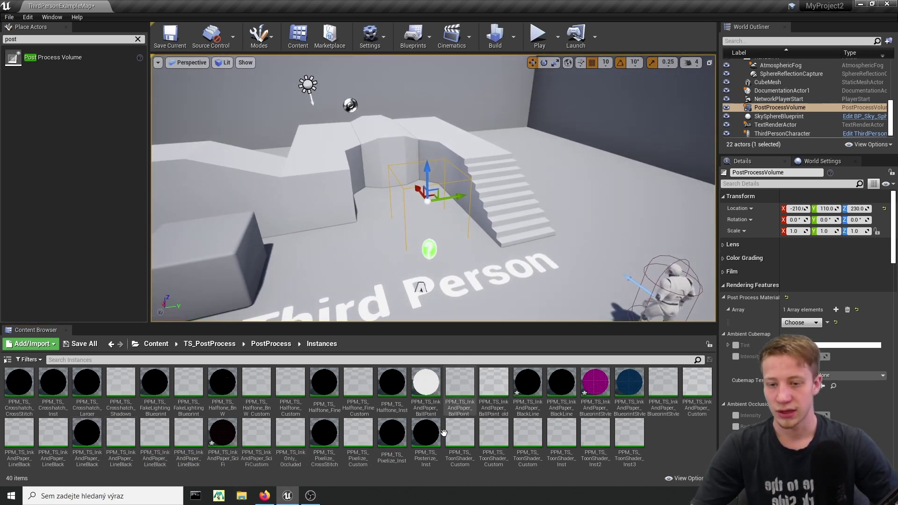
{"action": "left_click", "coordinate": [396, 464]}
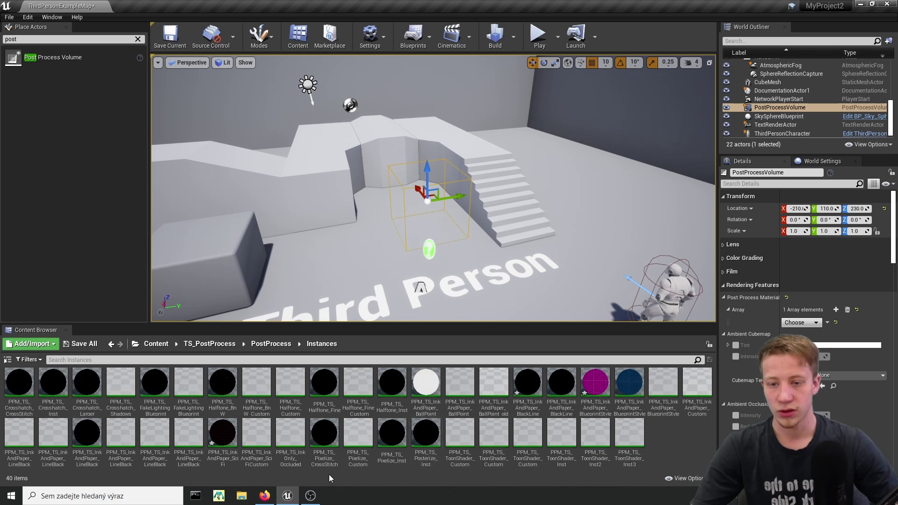
- Assign PPM_TS_Pixelize_CrossStitch to the volume's new post process material element and view its effect on the level
{"action": "left_click_drag", "start_coordinate": [324, 435], "coordinate": [801, 323]}
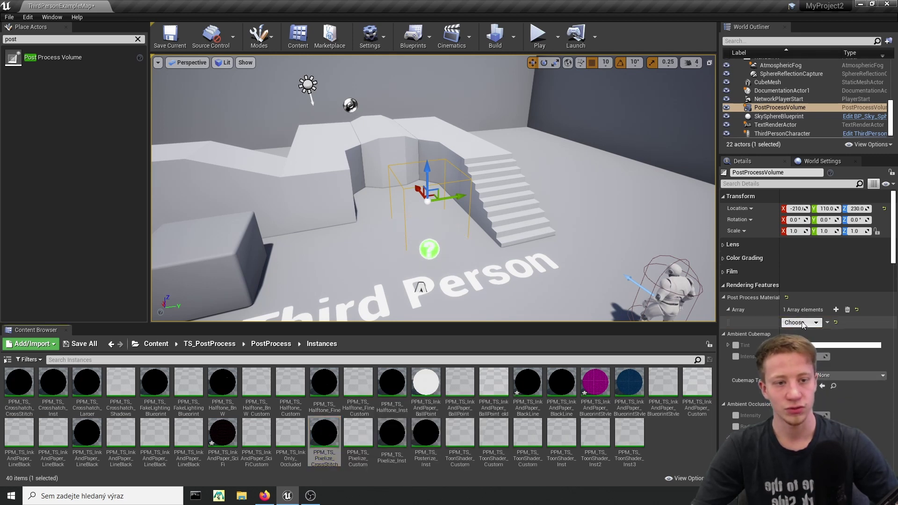
{"action": "left_click", "coordinate": [823, 346]}
{"action": "left_click_drag", "start_coordinate": [324, 435], "coordinate": [795, 322]}
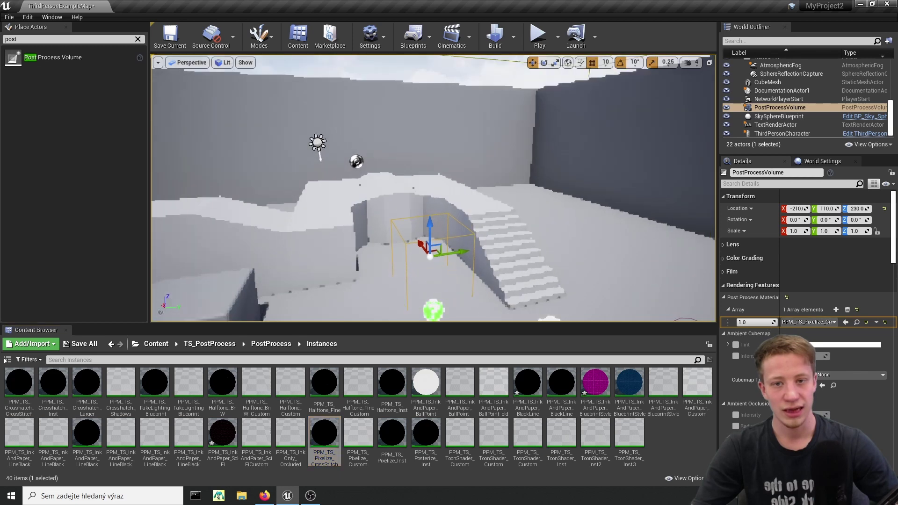
{"action": "right_click_drag", "start_coordinate": [433, 188], "coordinate": [463, 192]}
{"action": "right_click_drag", "start_coordinate": [476, 239], "coordinate": [476, 239]}
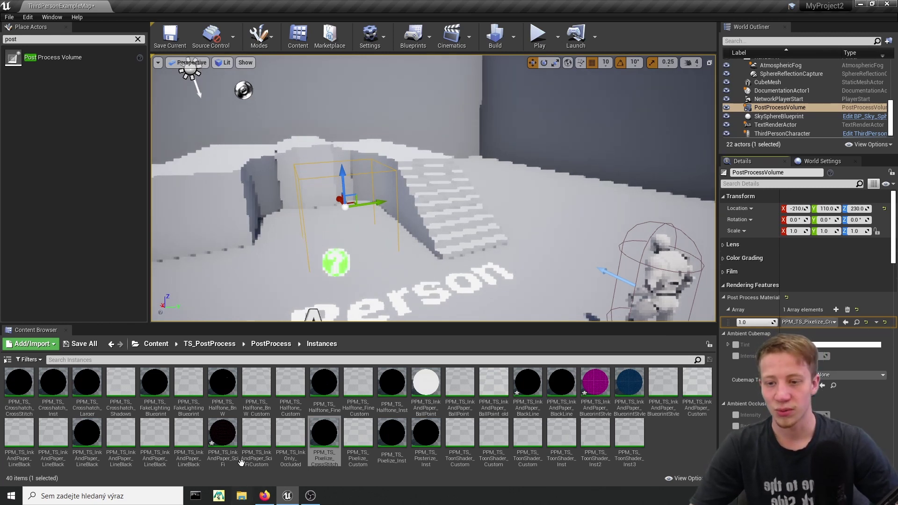
- Replace the volume's post process material with PPM_TS_InkAndPaper_SciFi and view the level with it
{"action": "left_click_drag", "start_coordinate": [223, 435], "coordinate": [809, 321]}
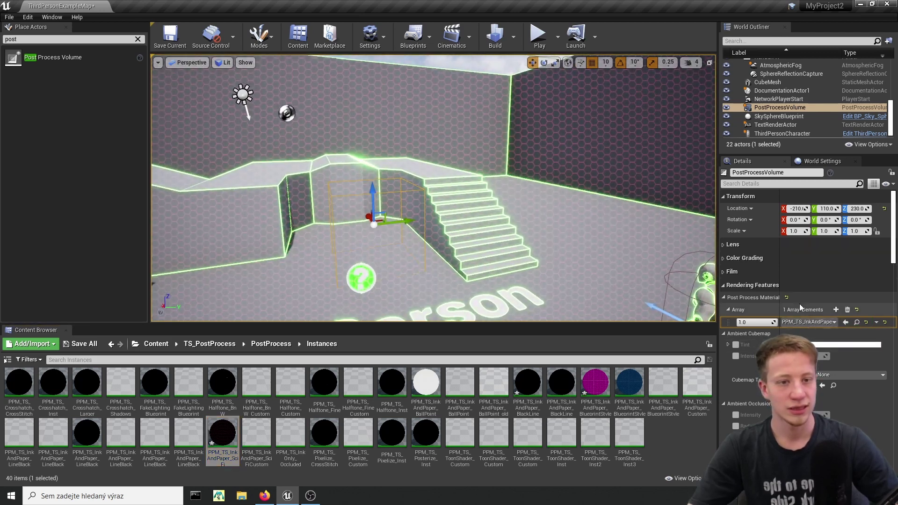
{"action": "key", "text": "s"}
{"action": "mouse_move", "coordinate": [514, 211]}
{"action": "right_mouse_down"}
{"action": "mouse_move", "coordinate": [622, 210]}
{"action": "mouse_move", "coordinate": [519, 233]}
{"action": "mouse_move", "coordinate": [514, 210]}
{"action": "right_mouse_up"}
- Open the PPM_TS_InkAndPaper_SciFi instance and place its editor beside the level viewport
{"action": "left_click", "coordinate": [857, 324]}
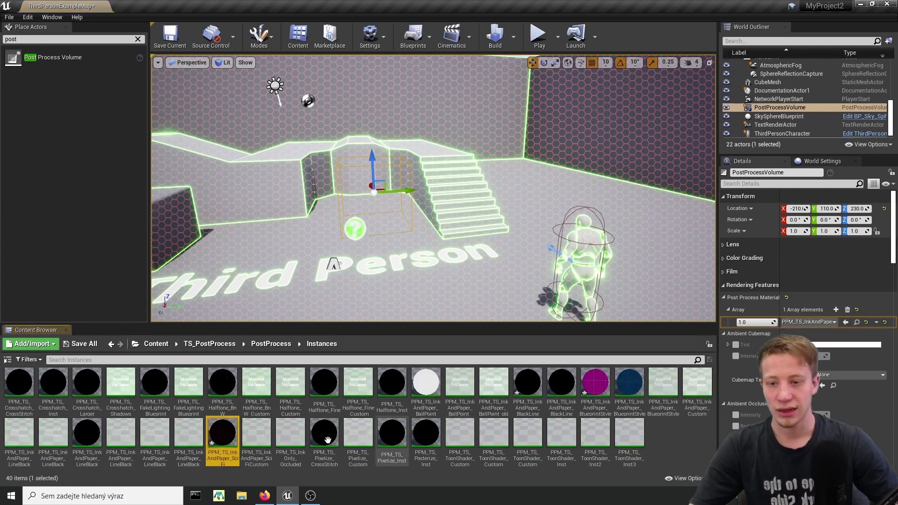
{"action": "double_click", "coordinate": [223, 436]}
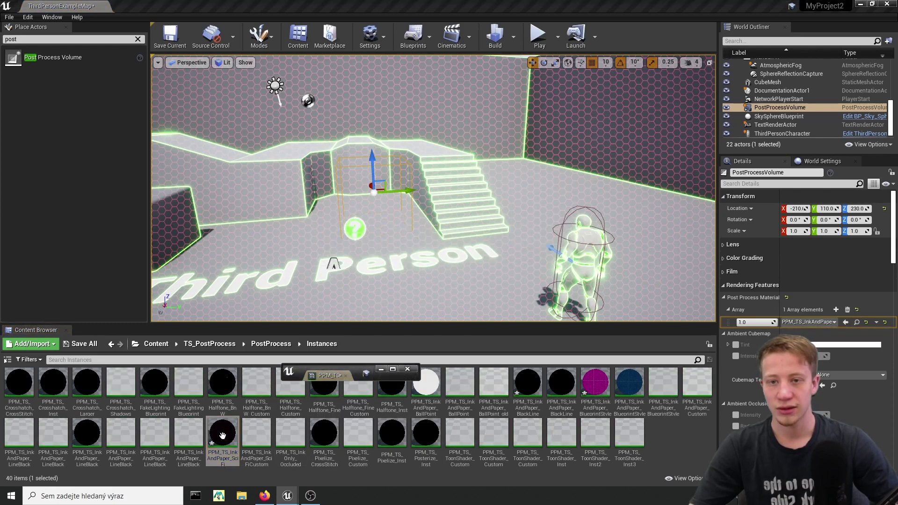
{"action": "double_click", "coordinate": [391, 374]}
{"action": "left_click_drag", "start_coordinate": [792, 5], "coordinate": [1, 159]}
{"action": "left_click", "coordinate": [466, 138]}
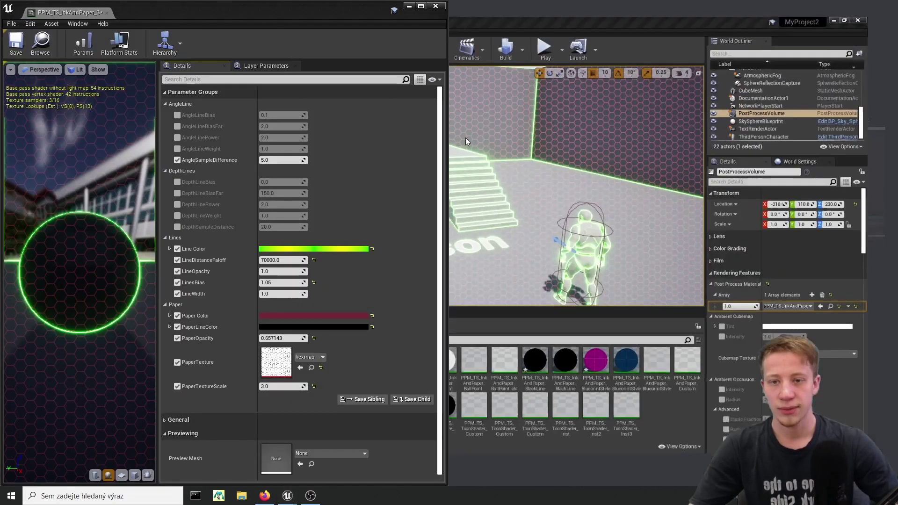
{"action": "left_click", "coordinate": [465, 138]}
- Change the sci-fi instance's Line Color to a non-glowing blue, hex sRGB 007DEBFF
{"action": "left_click", "coordinate": [325, 249]}
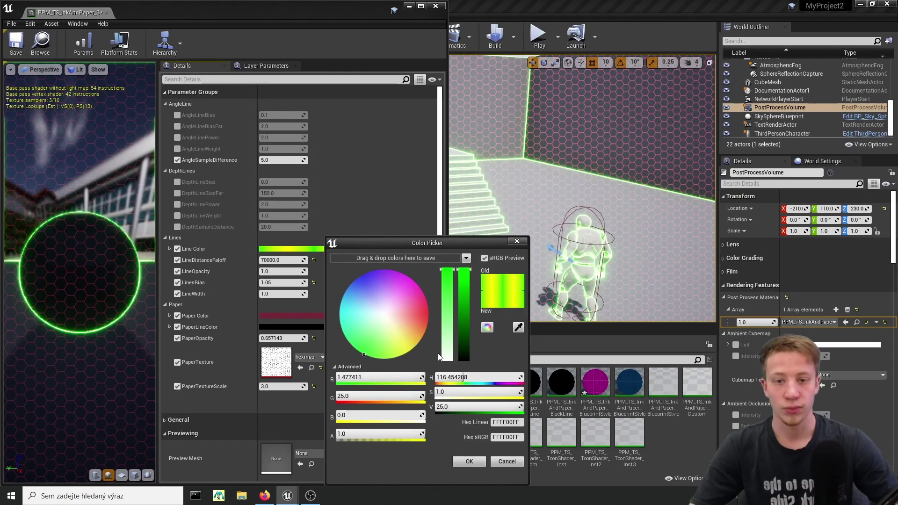
{"action": "left_click_drag", "start_coordinate": [471, 306], "coordinate": [465, 361]}
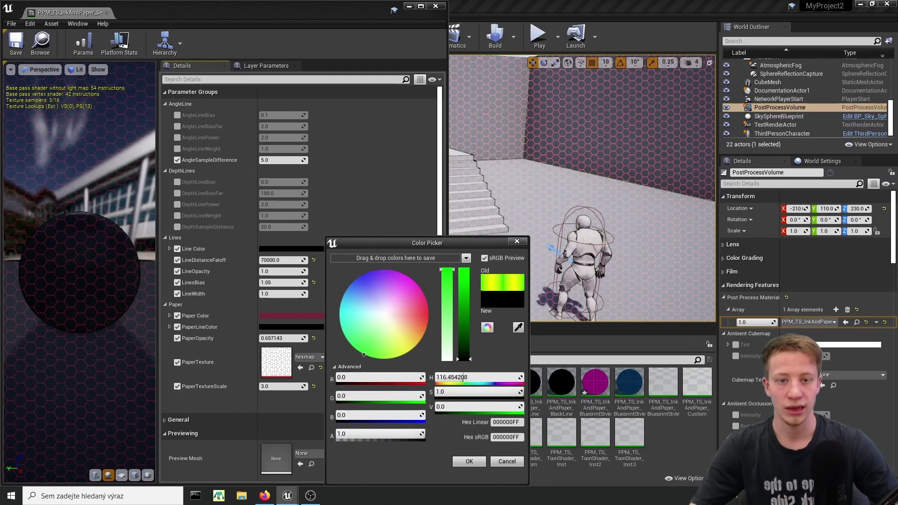
{"action": "right_click_drag", "start_coordinate": [608, 301], "coordinate": [580, 266]}
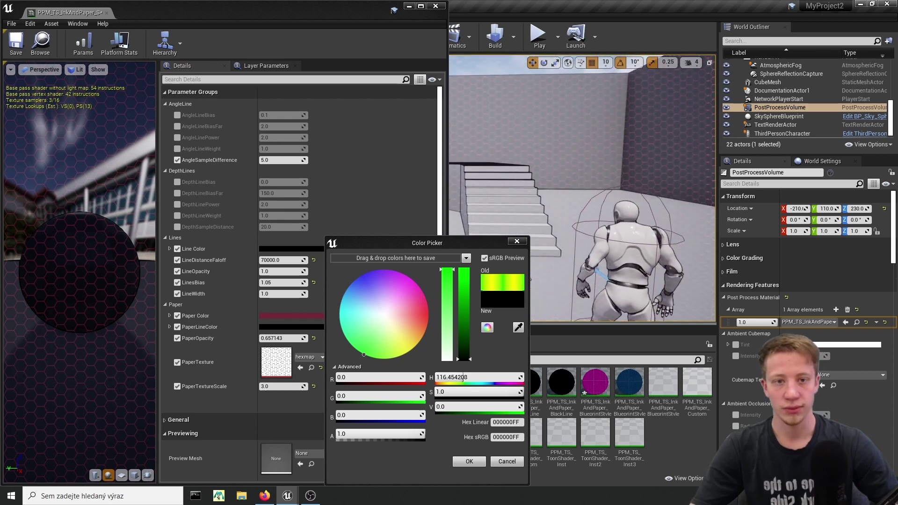
{"action": "left_click", "coordinate": [461, 330]}
{"action": "left_click_drag", "start_coordinate": [461, 330], "coordinate": [469, 289]}
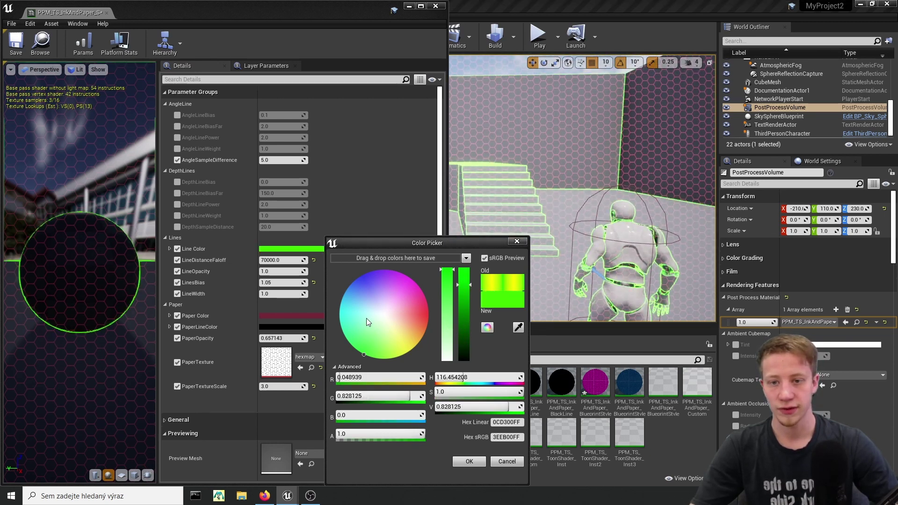
{"action": "left_click_drag", "start_coordinate": [366, 318], "coordinate": [342, 279]}
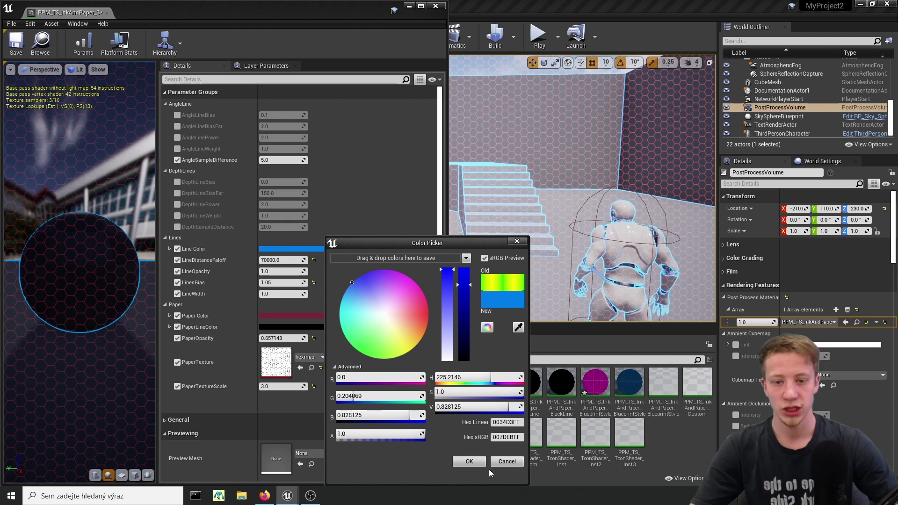
{"action": "left_click", "coordinate": [458, 462]}
{"action": "right_click_drag", "start_coordinate": [527, 316], "coordinate": [538, 300]}
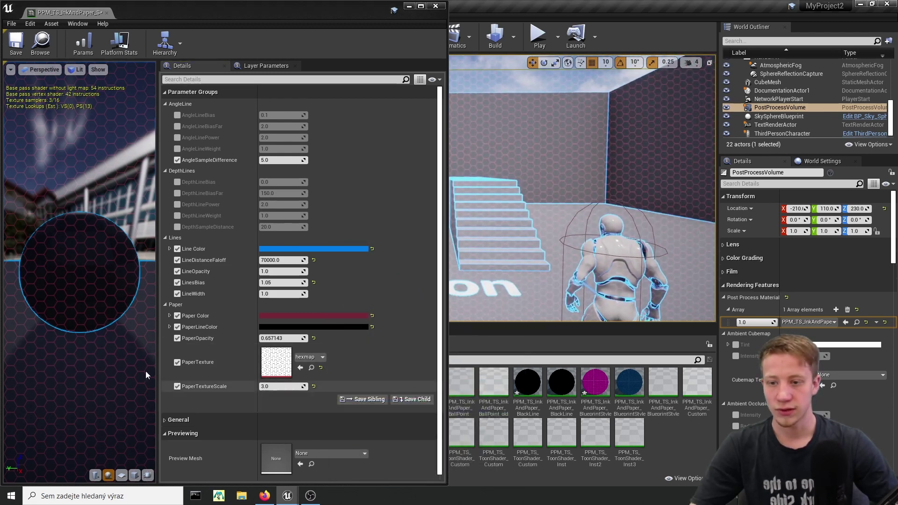
- Set the sci-fi instance's PaperOpacity to 0 and close its editor
{"action": "left_click", "coordinate": [293, 339]}
{"action": "type", "text": "0"}
{"action": "key", "text": "Return"}
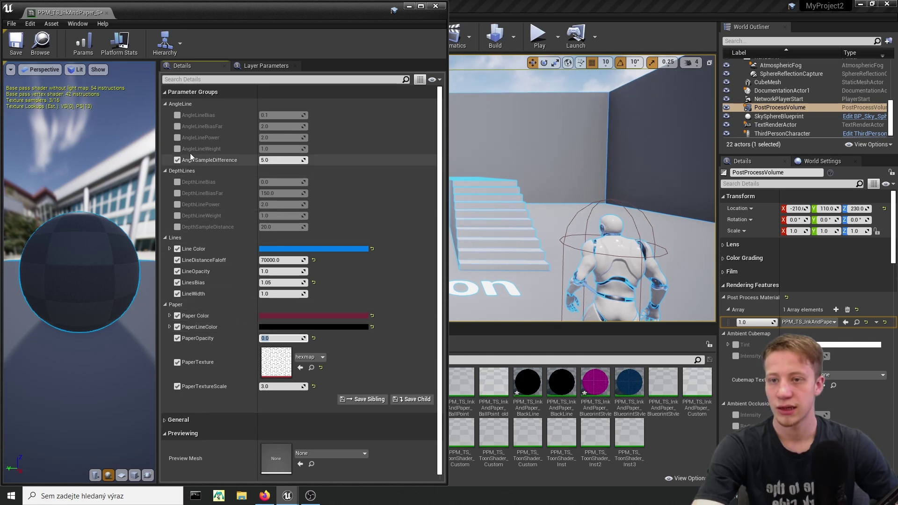
{"action": "left_click", "coordinate": [436, 6]}
{"action": "mouse_move", "coordinate": [353, 271]}
{"action": "right_mouse_down"}
{"action": "mouse_move", "coordinate": [347, 259]}
{"action": "mouse_move", "coordinate": [424, 266]}
{"action": "mouse_move", "coordinate": [353, 271]}
{"action": "mouse_move", "coordinate": [333, 224]}
{"action": "mouse_move", "coordinate": [392, 257]}
{"action": "mouse_move", "coordinate": [371, 264]}
{"action": "right_mouse_up"}
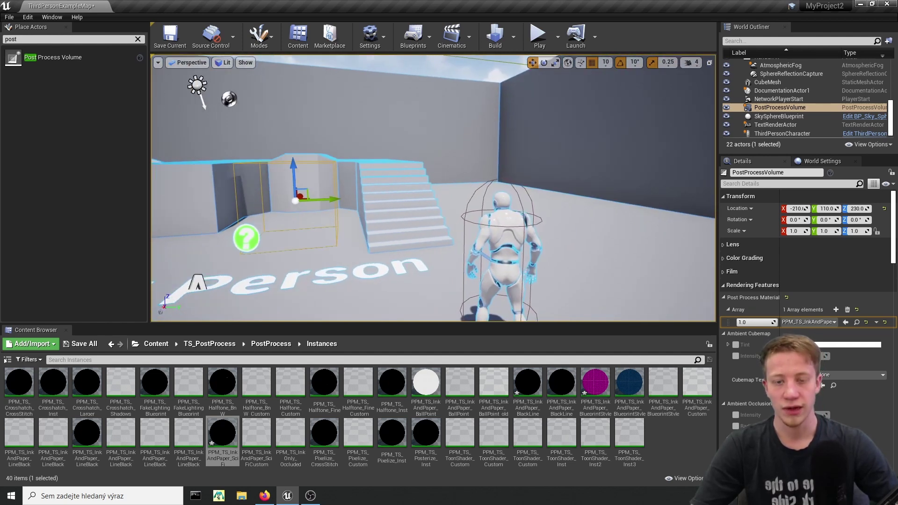
- Add a second post process material to the volume as an asset reference and assign PPM_TS_ToonShader_Inst to it
{"action": "left_click", "coordinate": [669, 431]}
{"action": "right_click_drag", "start_coordinate": [568, 313], "coordinate": [527, 338]}
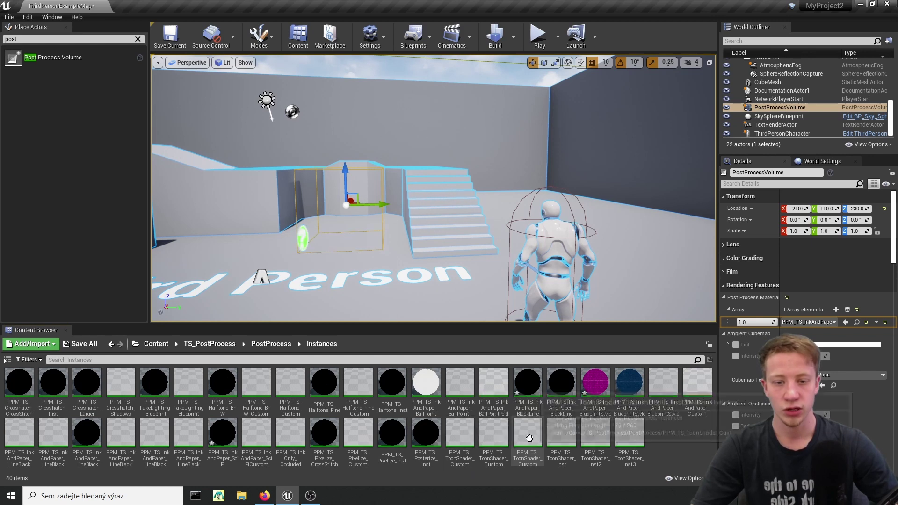
{"action": "left_click_drag", "start_coordinate": [560, 437], "coordinate": [554, 451]}
{"action": "left_click", "coordinate": [836, 309]}
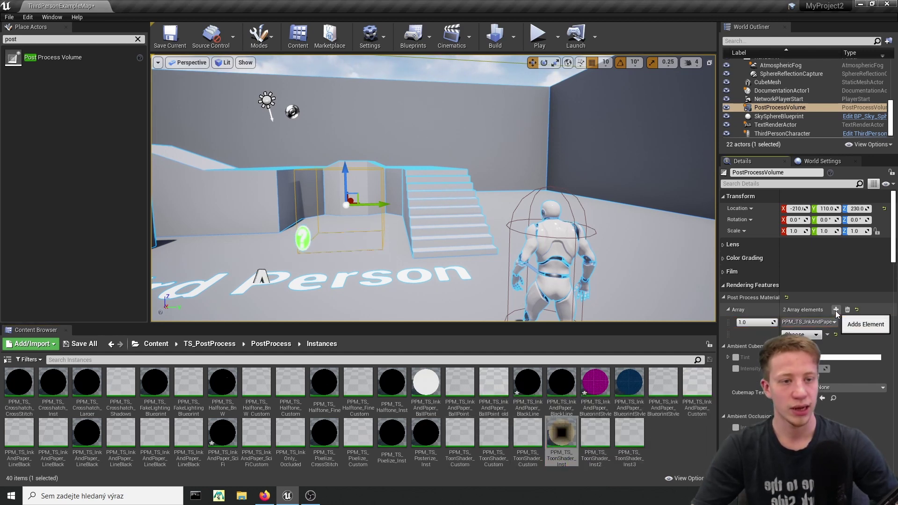
{"action": "scroll", "coordinate": [762, 334], "scroll_direction": "down", "scroll_amount": 4}
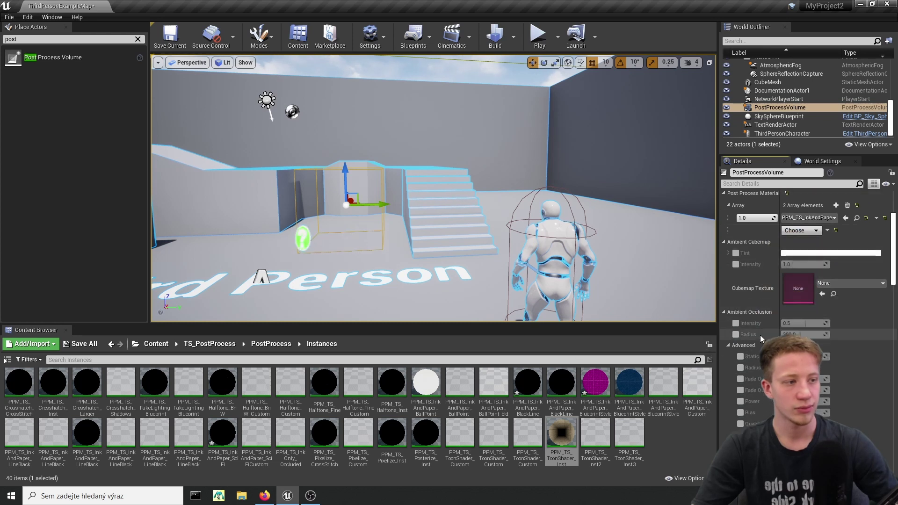
{"action": "left_click_drag", "start_coordinate": [567, 419], "coordinate": [801, 246]}
{"action": "left_click", "coordinate": [803, 246]}
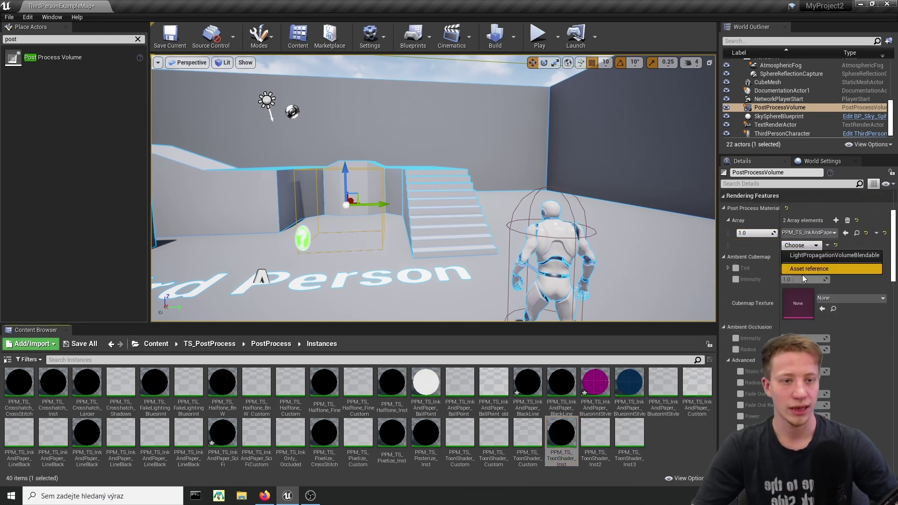
{"action": "left_click", "coordinate": [806, 272]}
{"action": "left_click_drag", "start_coordinate": [548, 452], "coordinate": [801, 245]}
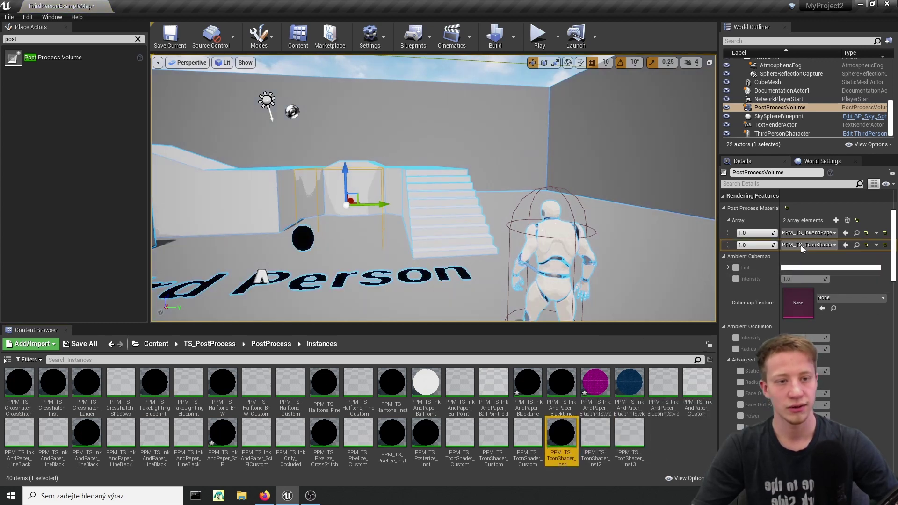
- Try different blend weights for the toon shader material on the volume and set the weight back to 1.0
{"action": "mouse_move", "coordinate": [772, 245]}
{"action": "left_mouse_down"}
{"action": "mouse_move", "coordinate": [740, 245]}
{"action": "mouse_move", "coordinate": [765, 243]}
{"action": "left_mouse_up"}
{"action": "left_click", "coordinate": [766, 244]}
{"action": "key", "text": "Return"}
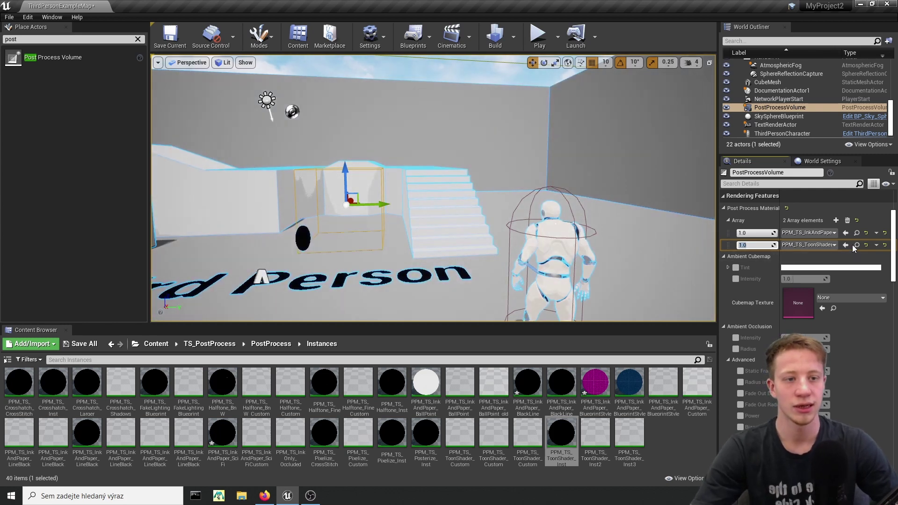
- Open PPM_TS_ToonShader_Inst and set Shaded Vs Flat to about 0.88, SceneSaturation to about 2.17 and BaseBrightness to about 0.16
{"action": "double_click", "coordinate": [575, 465]}
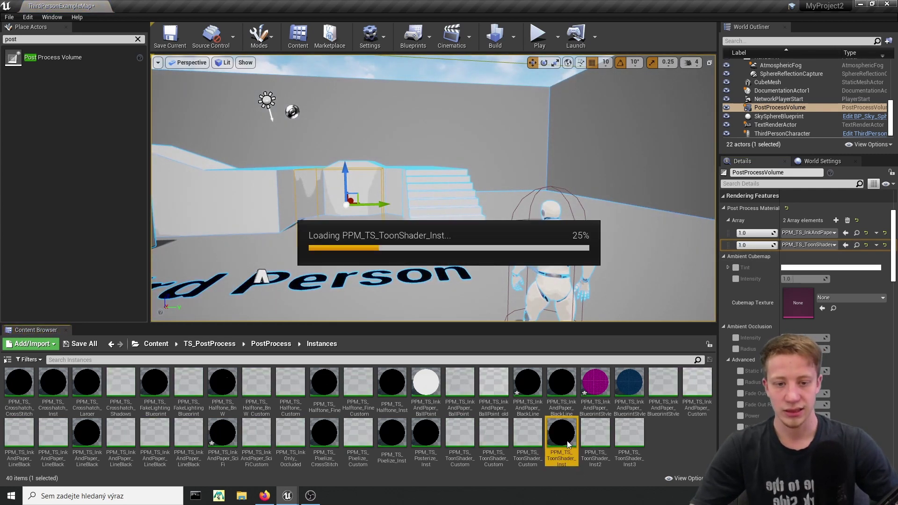
{"action": "left_click", "coordinate": [301, 159]}
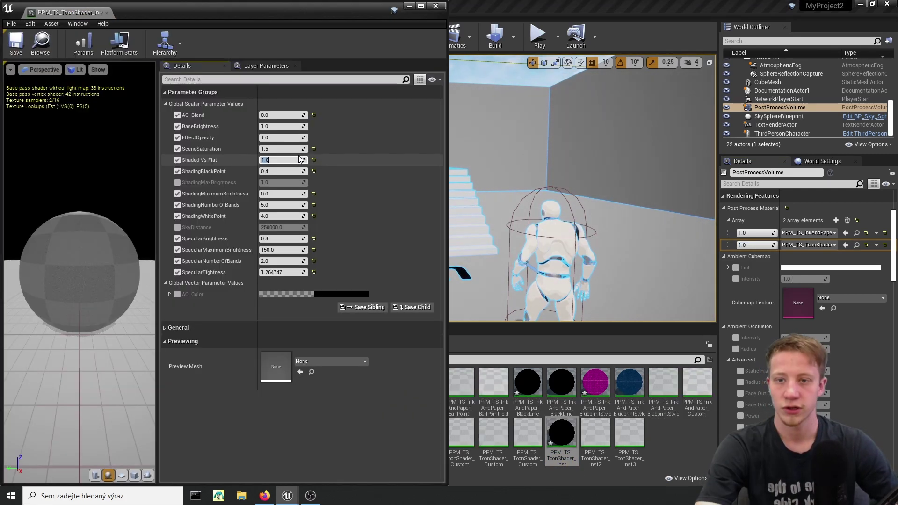
{"action": "mouse_move", "coordinate": [291, 160]}
{"action": "left_mouse_down"}
{"action": "mouse_move", "coordinate": [300, 148]}
{"action": "mouse_move", "coordinate": [292, 126]}
{"action": "mouse_move", "coordinate": [281, 126]}
{"action": "left_mouse_up"}
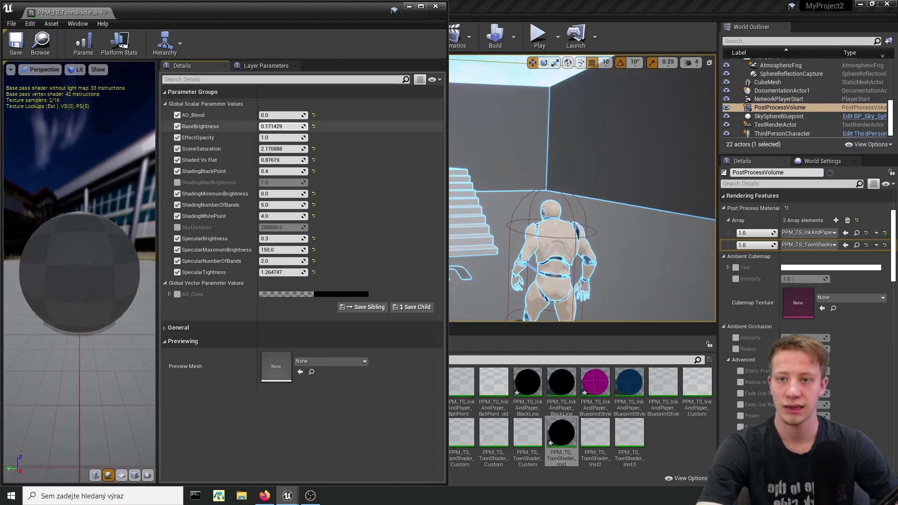
{"action": "left_click", "coordinate": [280, 137]}
- Set the toon shader's ShadingBlackPoint to about 0.54 and ShadingMinimumBrightness to about -0.31, view the shading in the level and close the editor
{"action": "left_click_drag", "start_coordinate": [274, 171], "coordinate": [283, 172]}
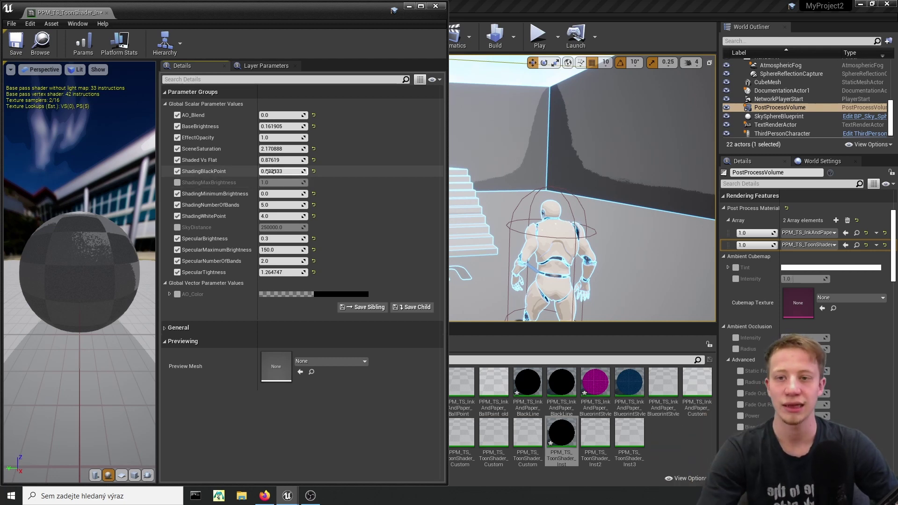
{"action": "left_click_drag", "start_coordinate": [270, 171], "coordinate": [271, 171]}
{"action": "mouse_move", "coordinate": [273, 194]}
{"action": "left_mouse_down"}
{"action": "mouse_move", "coordinate": [283, 194]}
{"action": "mouse_move", "coordinate": [259, 194]}
{"action": "left_mouse_up"}
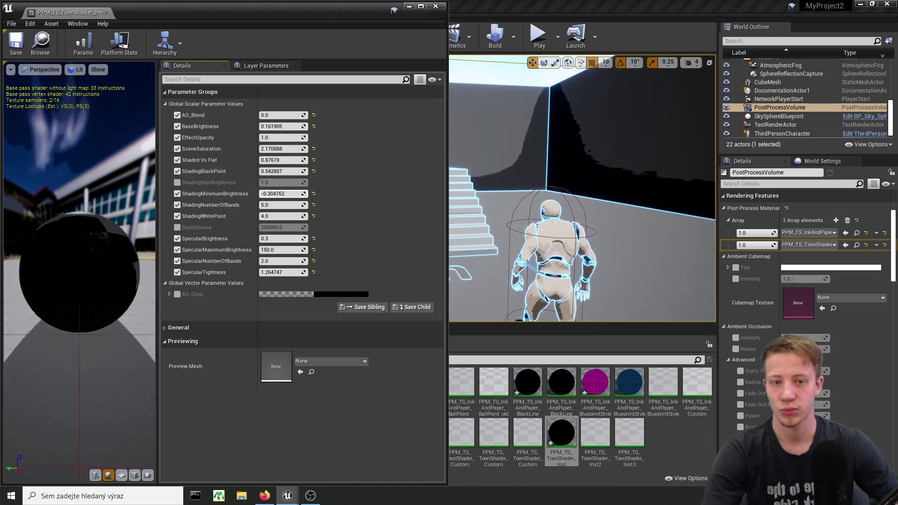
{"action": "right_click_drag", "start_coordinate": [514, 277], "coordinate": [541, 225]}
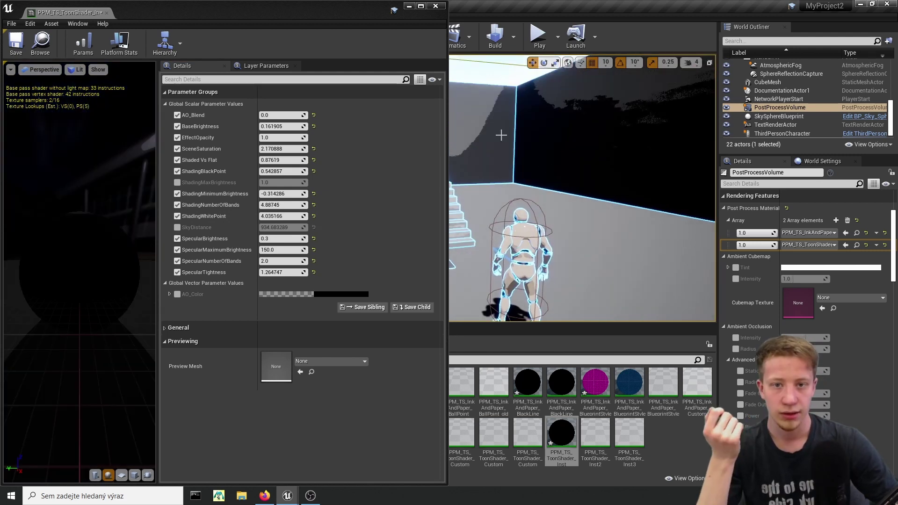
{"action": "left_click", "coordinate": [431, 7]}
- Add a third post process material to the volume and assign PPM_TS_InkAndPaper_BlackLine to it
{"action": "mouse_move", "coordinate": [573, 157]}
{"action": "right_mouse_down"}
{"action": "mouse_move", "coordinate": [514, 150]}
{"action": "mouse_move", "coordinate": [582, 154]}
{"action": "right_mouse_up"}
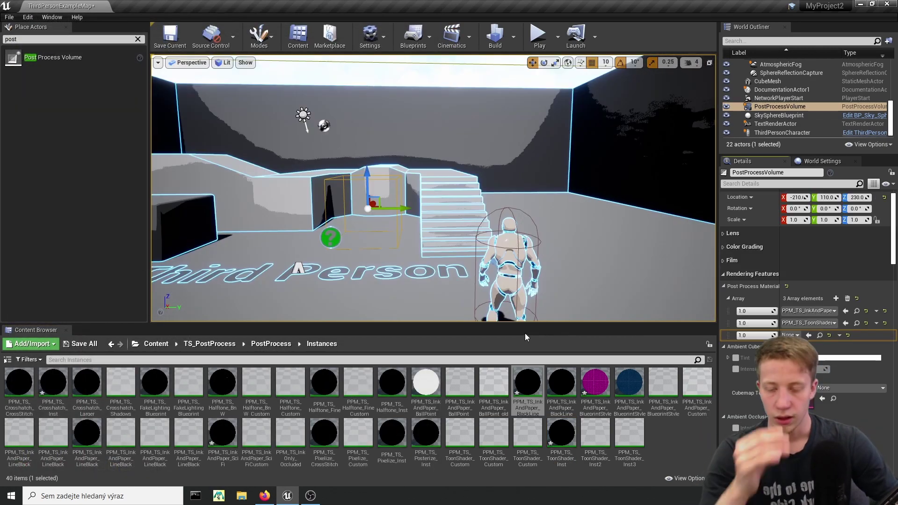
{"action": "right_click_drag", "start_coordinate": [551, 296], "coordinate": [562, 314]}
{"action": "right_click_drag", "start_coordinate": [567, 232], "coordinate": [567, 232]}
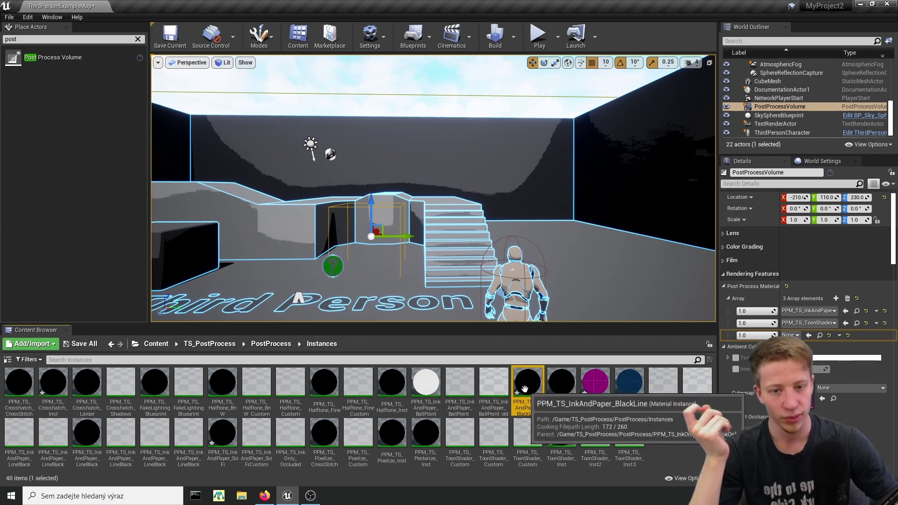
{"action": "left_click_drag", "start_coordinate": [528, 386], "coordinate": [806, 337]}
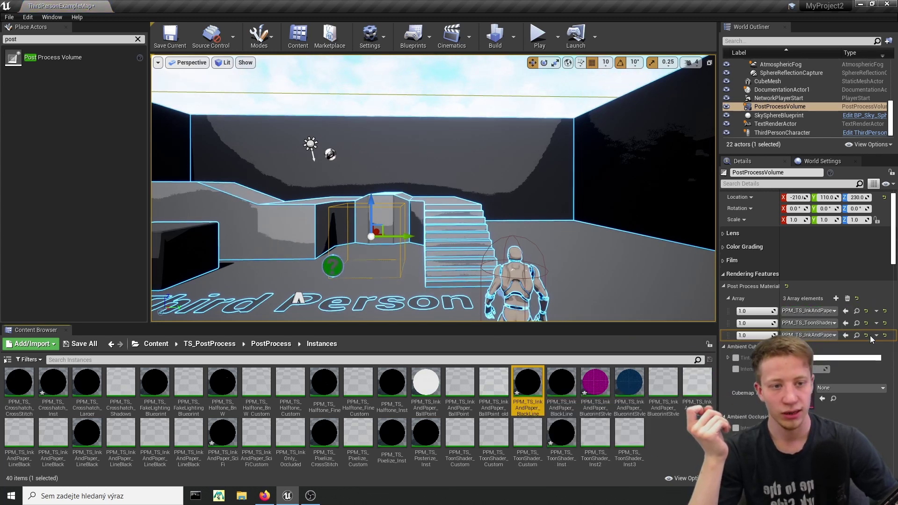
- Open the PPM_TS_InkAndPaper_BlackLine instance with its editor beside the level viewport and inspect the outlines on the character and stairs
{"action": "left_click", "coordinate": [857, 335]}
{"action": "double_click", "coordinate": [525, 389]}
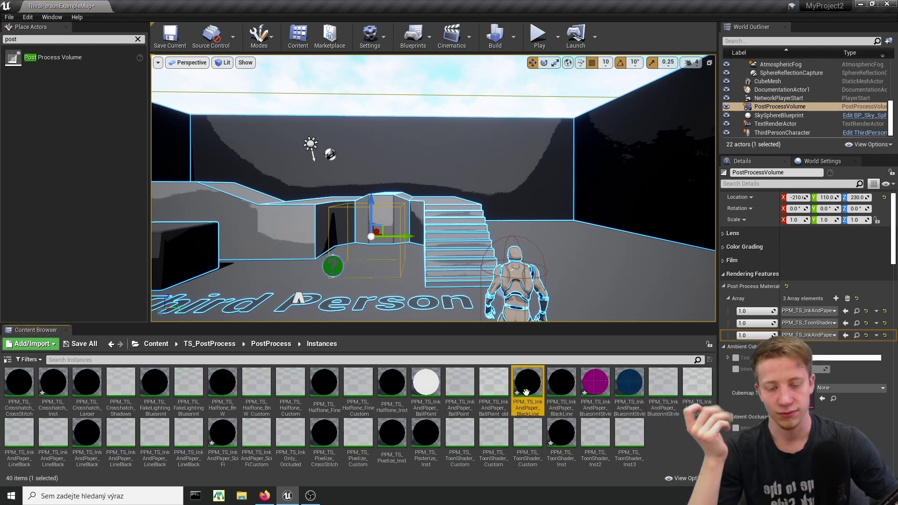
{"action": "left_click_drag", "start_coordinate": [383, 376], "coordinate": [1, 234]}
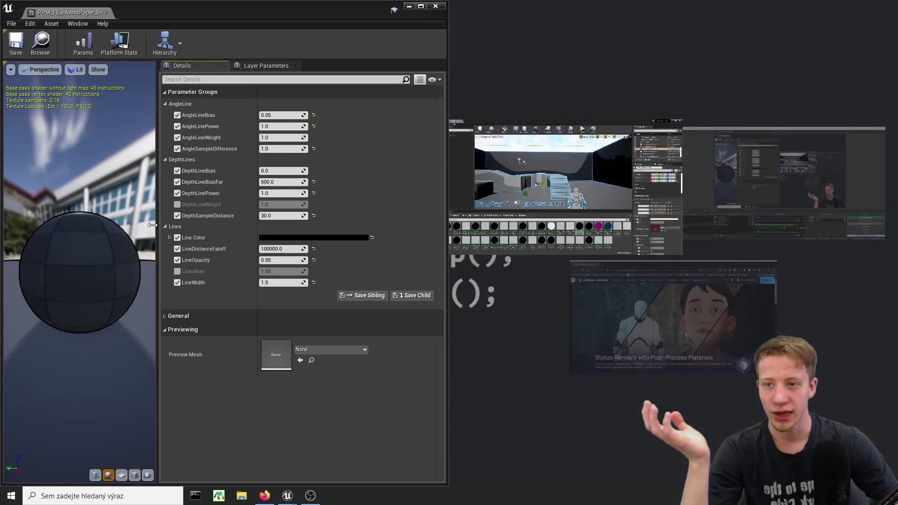
{"action": "left_click", "coordinate": [542, 209]}
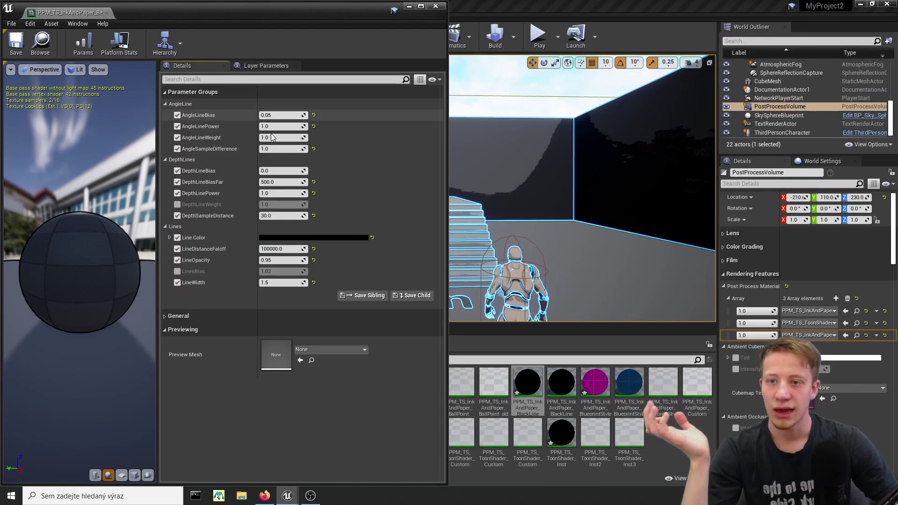
{"action": "right_click_drag", "start_coordinate": [490, 177], "coordinate": [450, 189]}
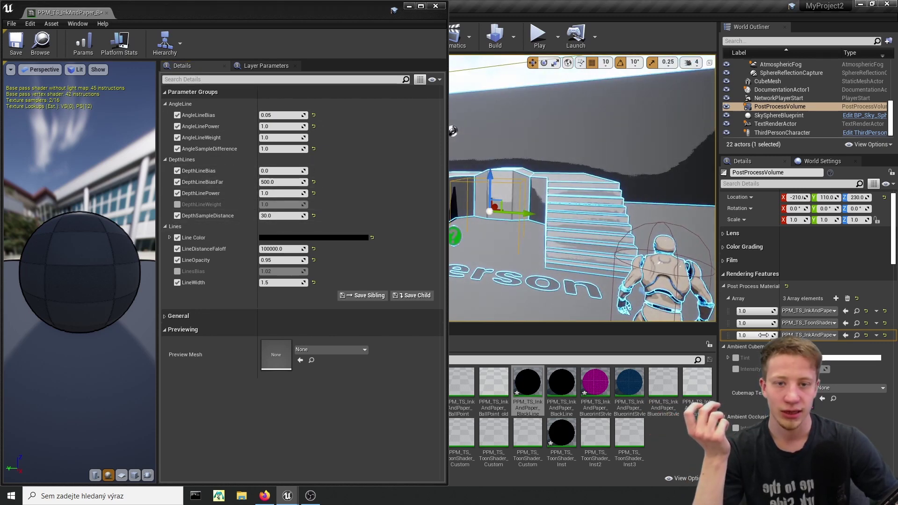
{"action": "mouse_move", "coordinate": [764, 335]}
{"action": "left_mouse_down"}
{"action": "mouse_move", "coordinate": [748, 335]}
{"action": "mouse_move", "coordinate": [763, 335]}
{"action": "left_mouse_up"}
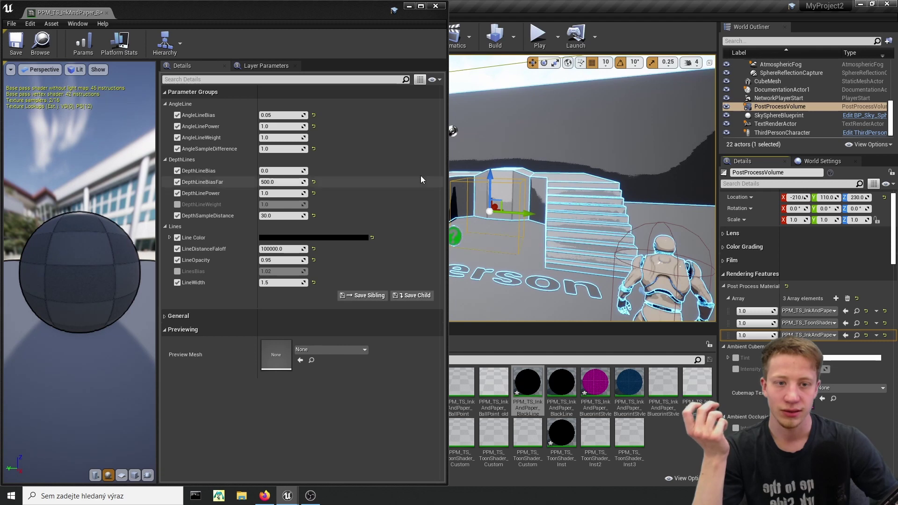
{"action": "right_click_drag", "start_coordinate": [643, 201], "coordinate": [711, 219]}
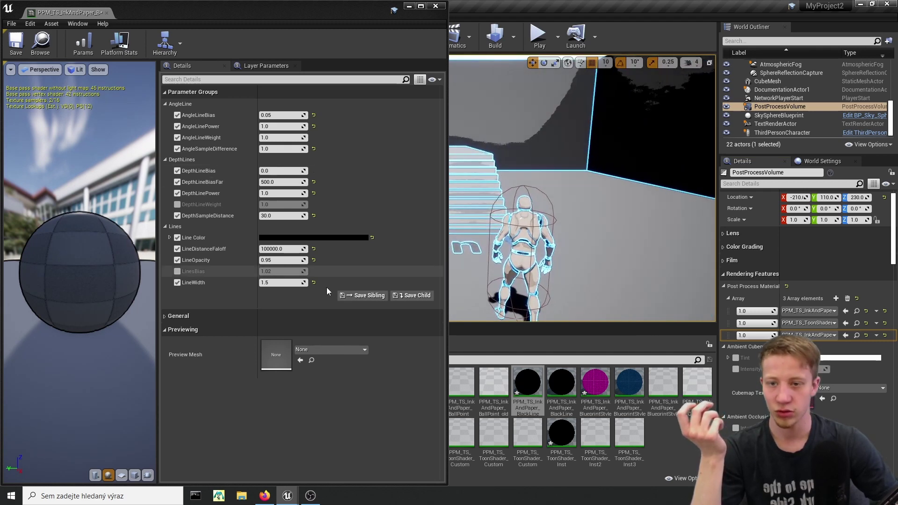
- Vary the black line instance's LineWidth, trying about 2.09 and 1.95, and close its editor
{"action": "left_click_drag", "start_coordinate": [271, 284], "coordinate": [299, 284]}
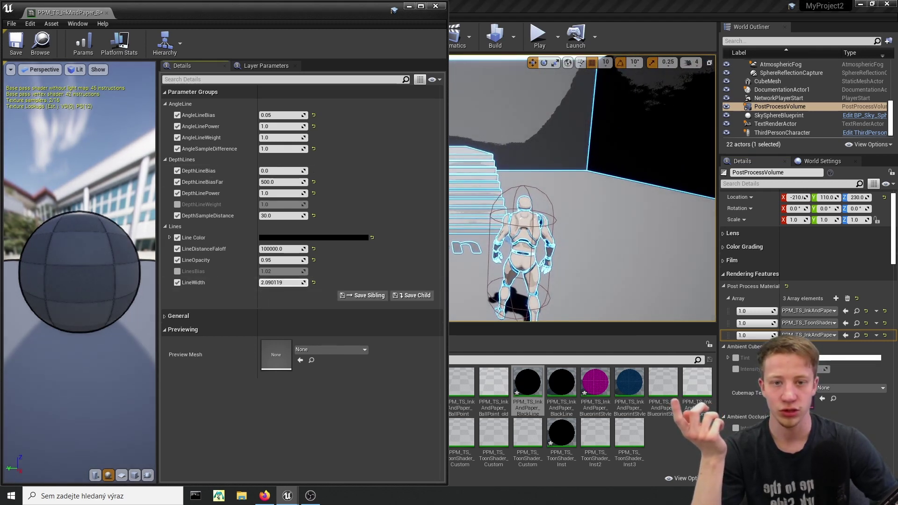
{"action": "right_click_drag", "start_coordinate": [580, 210], "coordinate": [543, 206]}
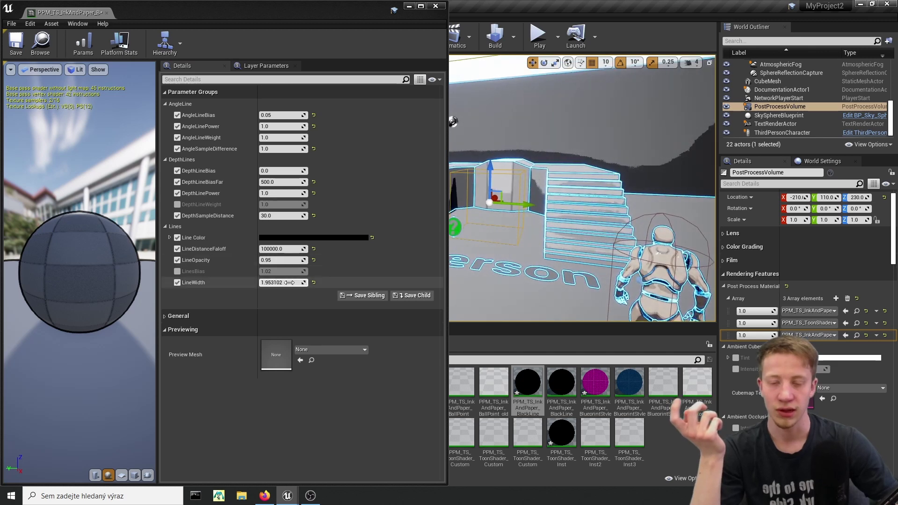
{"action": "left_click_drag", "start_coordinate": [289, 282], "coordinate": [271, 282]}
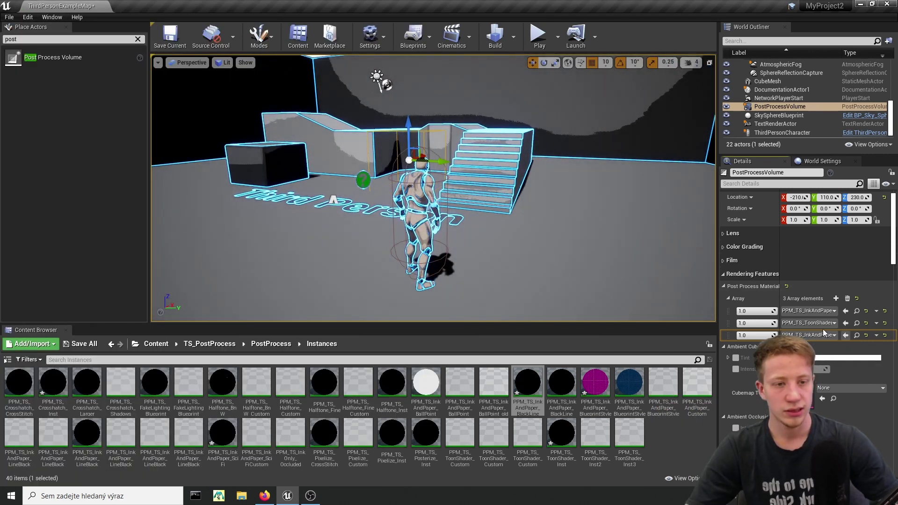
- Open the PPM_TS_InkAndPaper_SciFi instance beside the viewport, try lowering its LineOpacity to about 0.13, and return to the level
{"action": "left_click", "coordinate": [857, 311]}
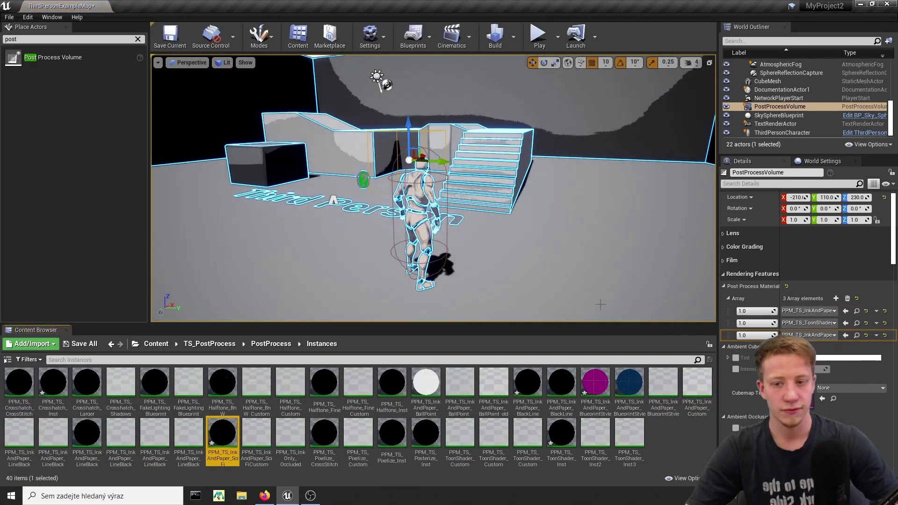
{"action": "double_click", "coordinate": [222, 447]}
{"action": "left_click", "coordinate": [393, 370]}
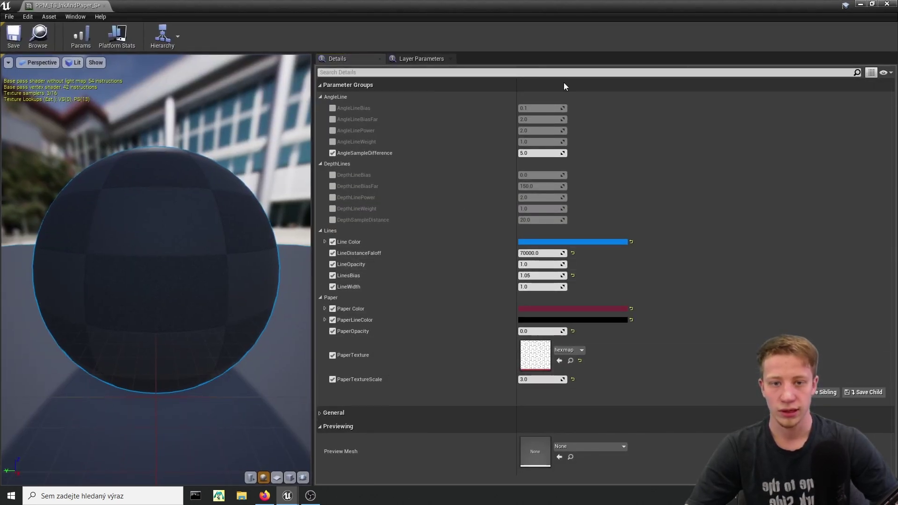
{"action": "double_click", "coordinate": [563, 4]}
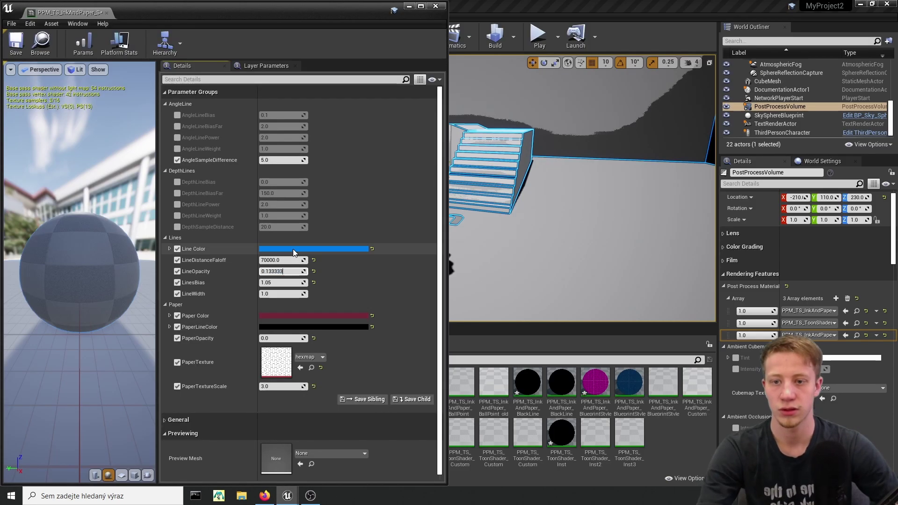
{"action": "left_click", "coordinate": [562, 19]}
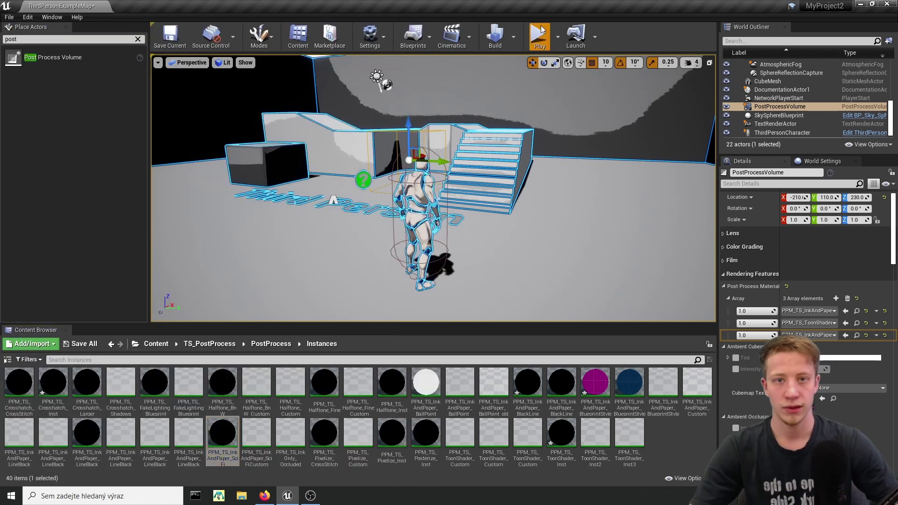
- Play the level and run the character up the stairs to view the combined post process materials, and stop the session
{"action": "left_click", "coordinate": [541, 32]}
{"action": "key", "text": "w"}
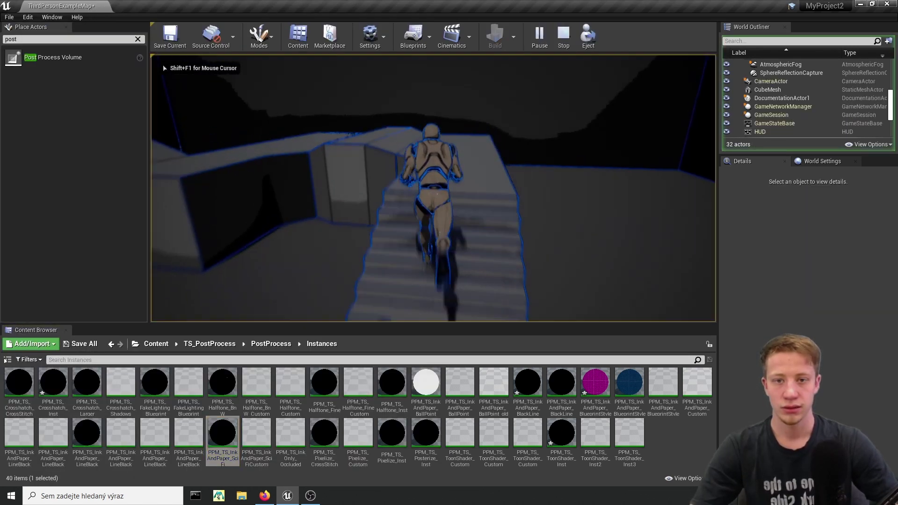
{"action": "key", "text": "w"}
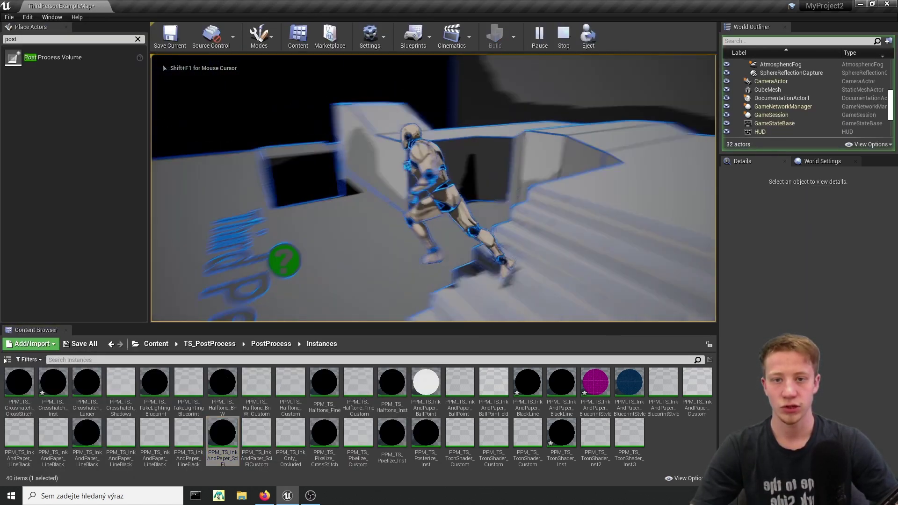
{"action": "key", "text": "Escape"}
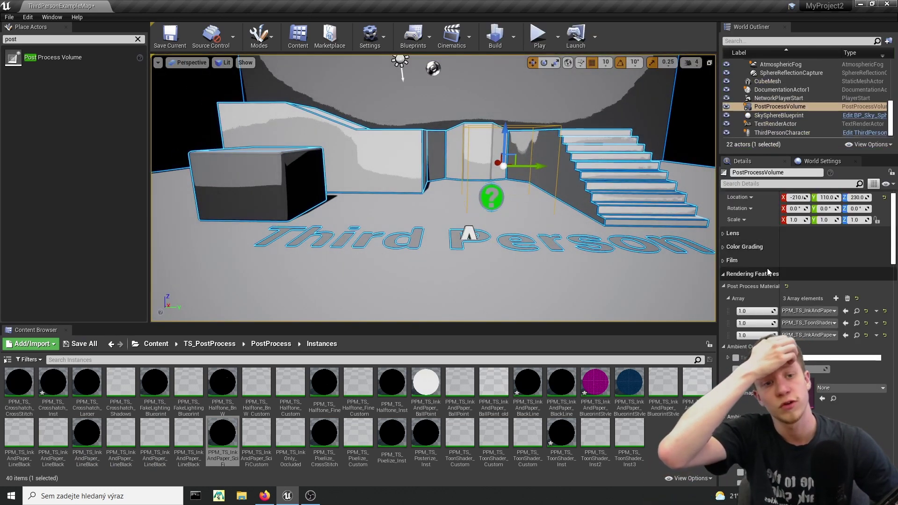
- Collapse the volume's Rendering Features, look through its other setting categories and expand Lens
{"action": "left_click", "coordinate": [760, 273]}
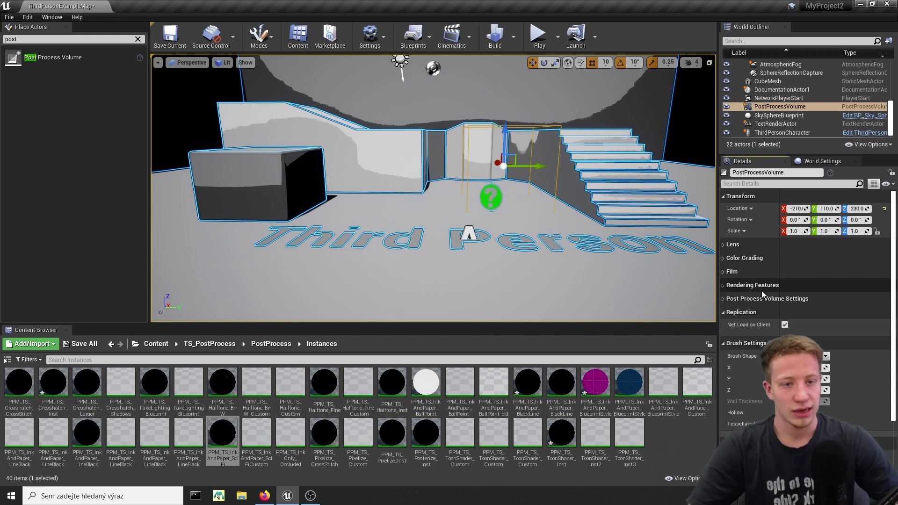
{"action": "scroll", "coordinate": [761, 289], "scroll_direction": "down", "scroll_amount": 3}
{"action": "scroll", "coordinate": [768, 294], "scroll_direction": "up", "scroll_amount": 3}
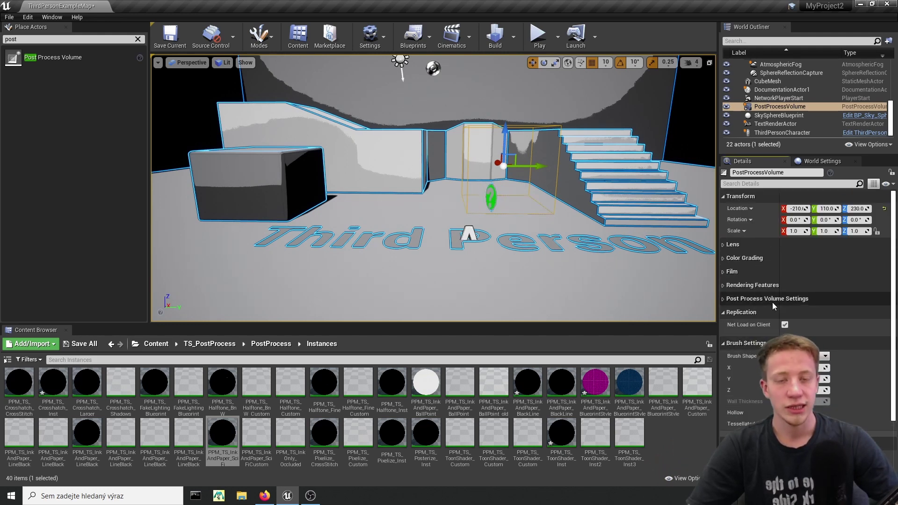
{"action": "left_click", "coordinate": [773, 302]}
{"action": "left_click", "coordinate": [772, 302]}
{"action": "left_click", "coordinate": [773, 302]}
{"action": "left_click", "coordinate": [773, 301]}
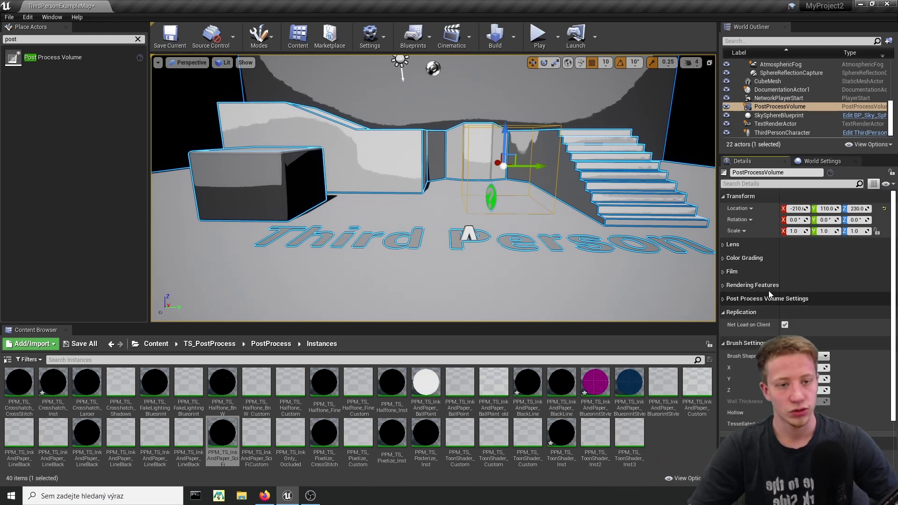
{"action": "left_click", "coordinate": [760, 243]}
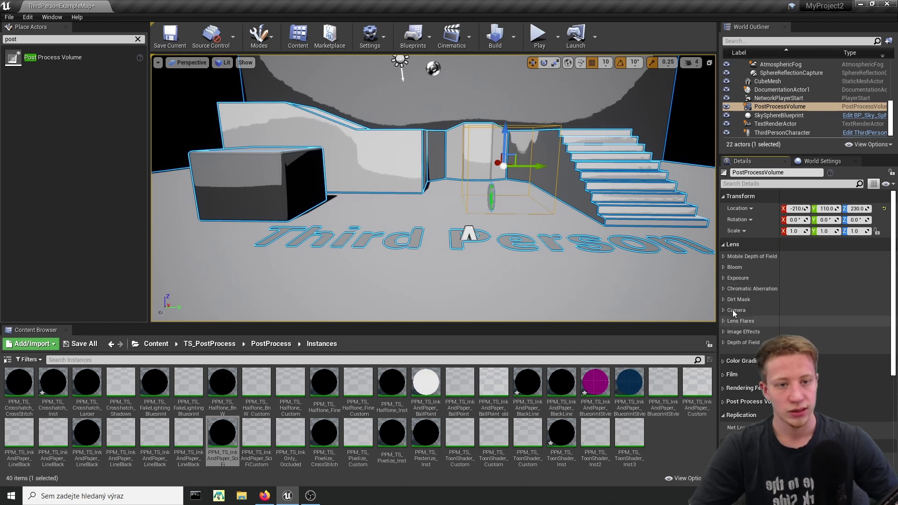
- Expand the post process volume's Exposure settings, enable the Min and Max Brightness overrides, and save the level
{"action": "left_click", "coordinate": [725, 279]}
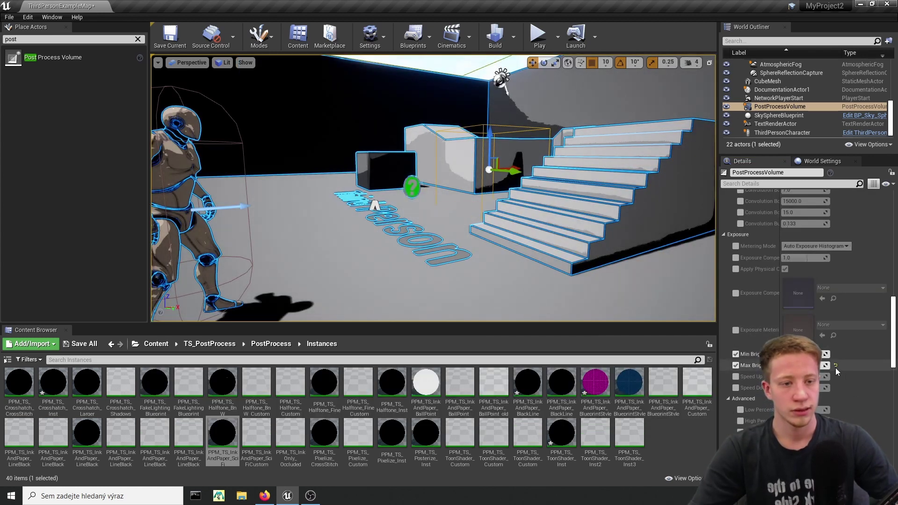
{"action": "key", "text": "a"}
{"action": "right_click_drag", "start_coordinate": [561, 243], "coordinate": [507, 225]}
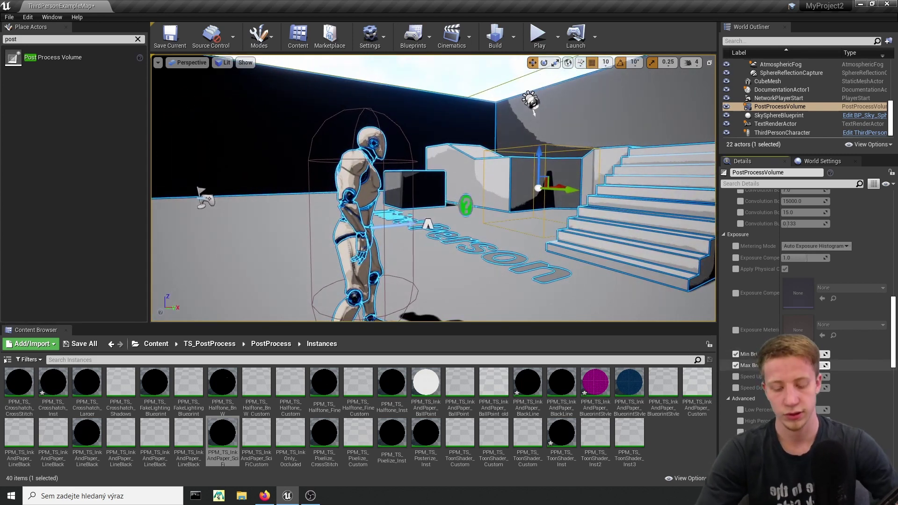
{"action": "left_click", "coordinate": [170, 36]}
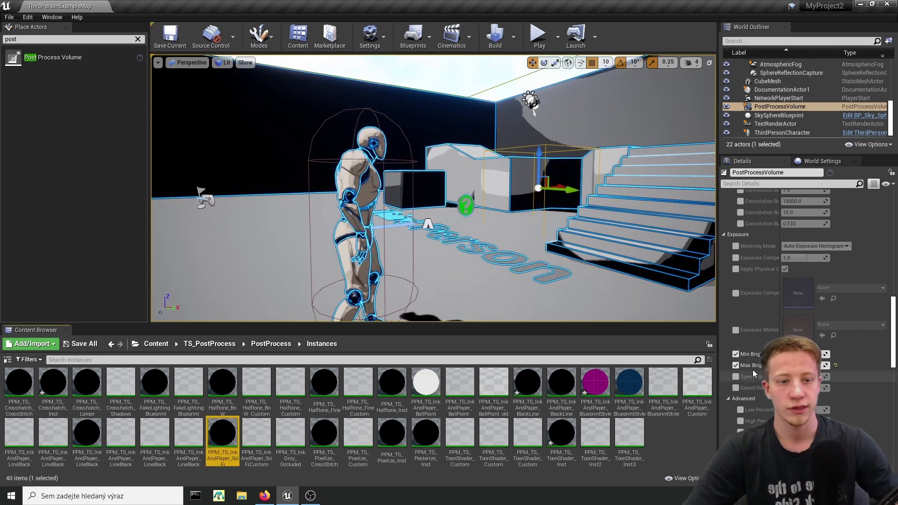
- Play the level, run and jump the character around the stairs and open floor to view the stylized look, and stop the session
{"action": "left_click", "coordinate": [539, 37]}
{"action": "key", "text": "w"}
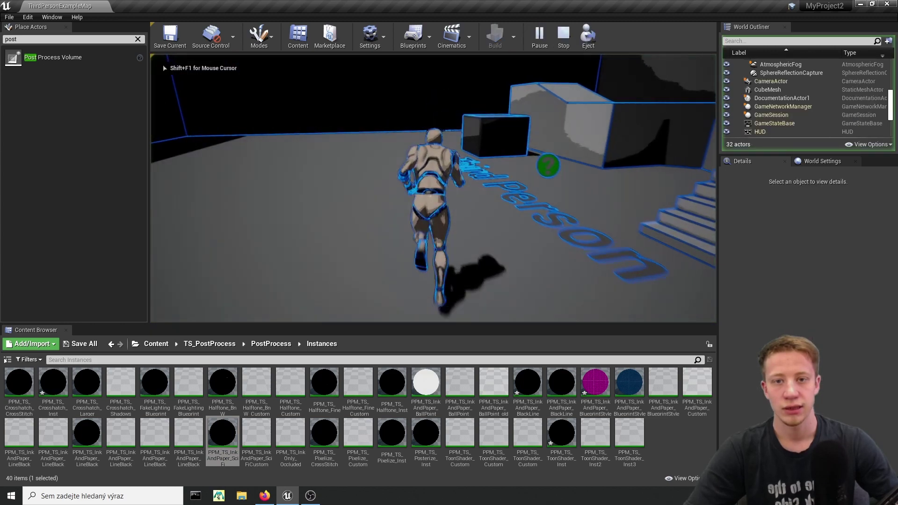
{"action": "key", "text": "space"}
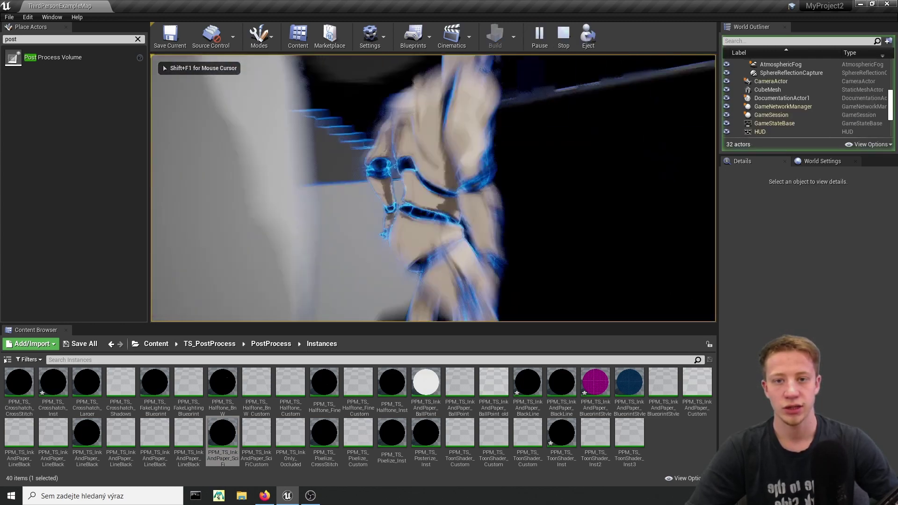
{"action": "key", "text": "space"}
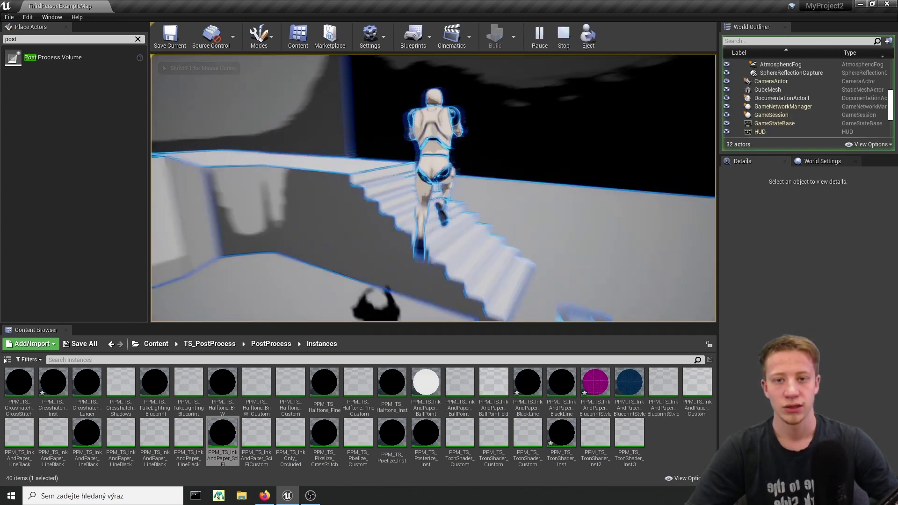
{"action": "key", "text": "space"}
{"action": "key", "text": "space"}
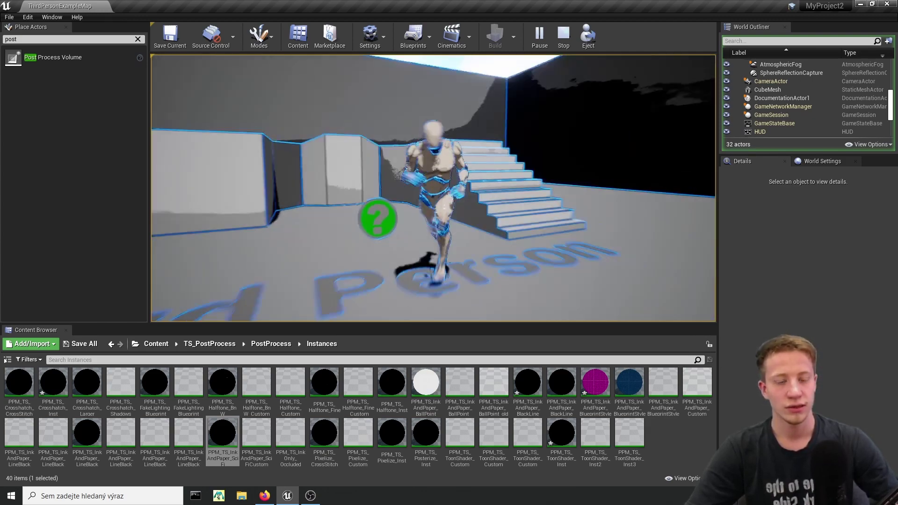
{"action": "key", "text": "d"}
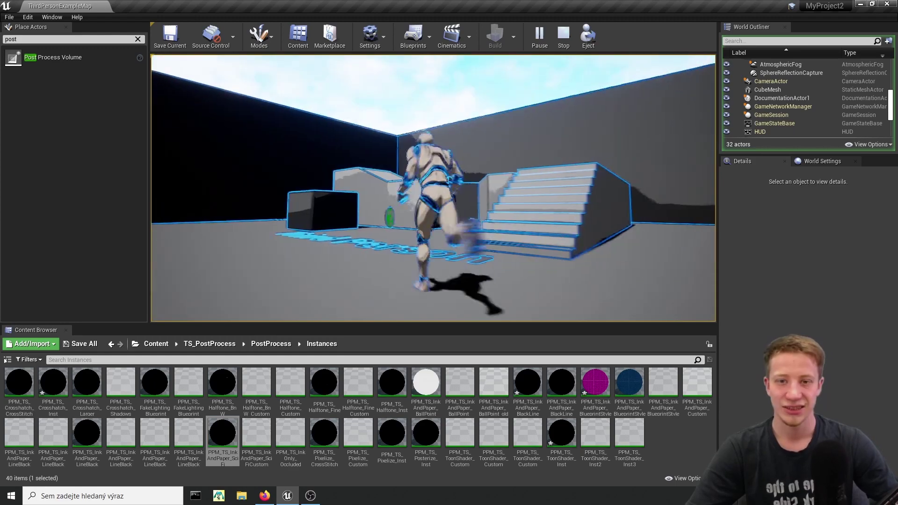
{"action": "key", "text": "space"}
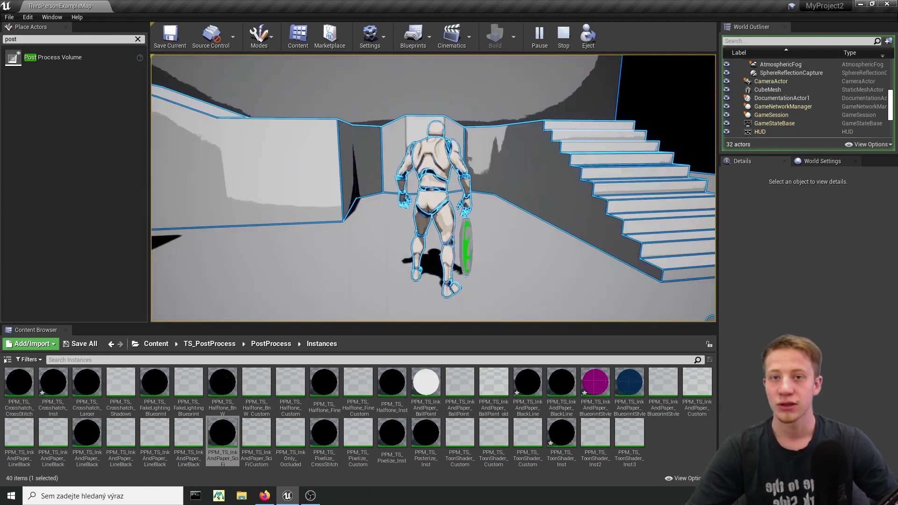
{"action": "key", "text": "Escape"}
- Switch to Firefox, look through the Unreal Engine course page "Stylize Renders with Post-Process Materials", and return to the level editor
{"action": "left_click", "coordinate": [265, 496]}
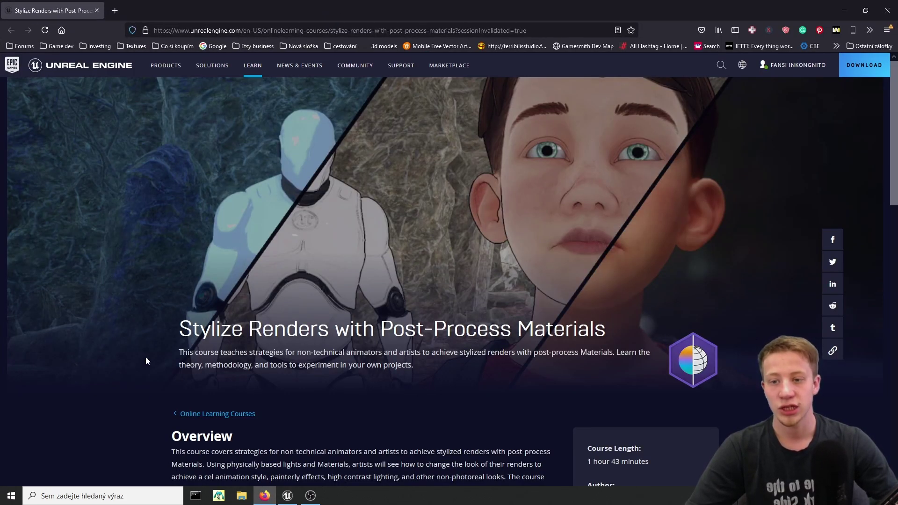
{"action": "left_click_drag", "start_coordinate": [603, 321], "coordinate": [178, 330]}
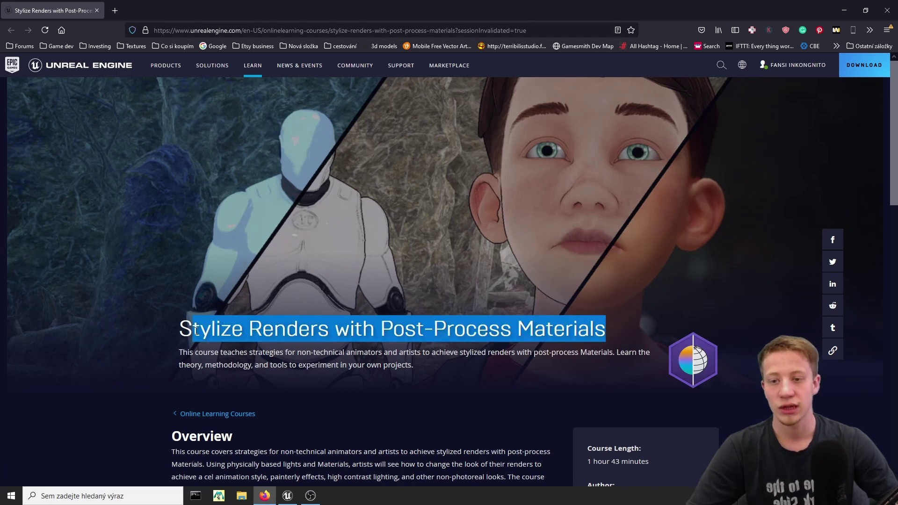
{"action": "left_click", "coordinate": [169, 346]}
{"action": "left_click_drag", "start_coordinate": [360, 316], "coordinate": [692, 316]}
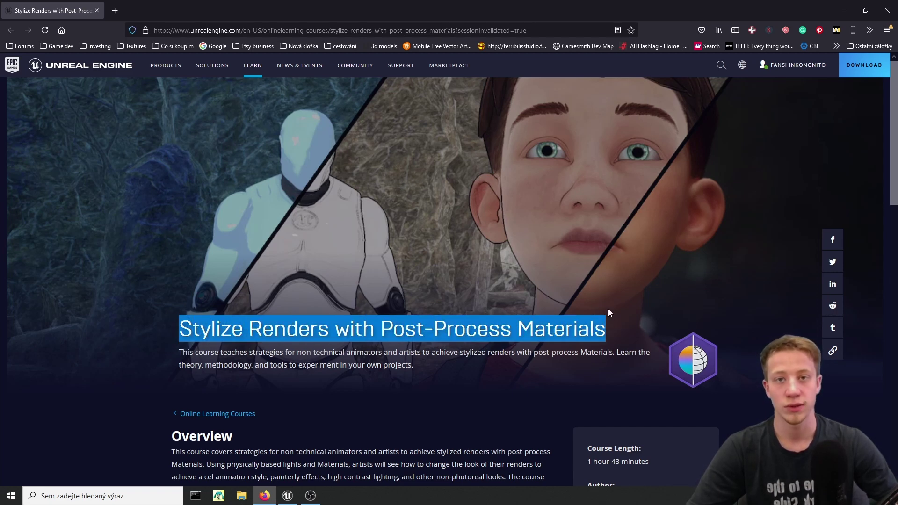
{"action": "scroll", "coordinate": [608, 309], "scroll_direction": "down", "scroll_amount": 6}
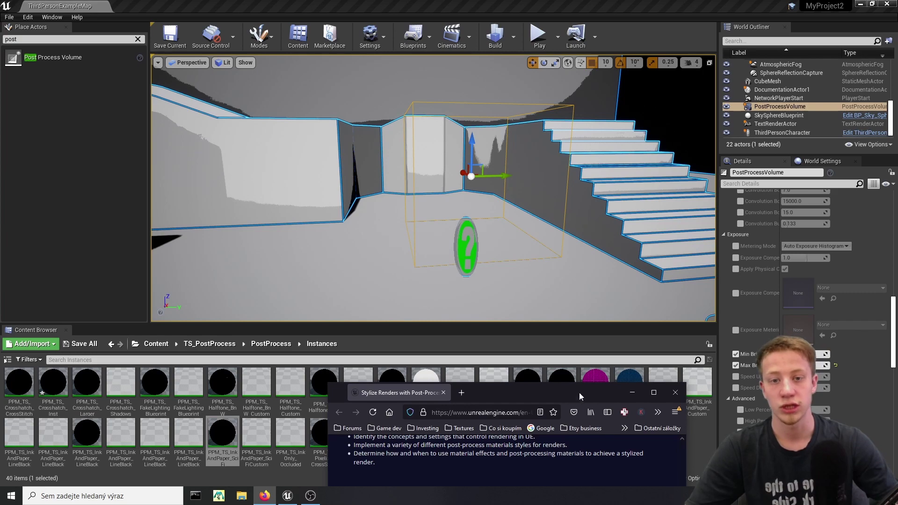
{"action": "left_click_drag", "start_coordinate": [526, 388], "coordinate": [491, 1]}
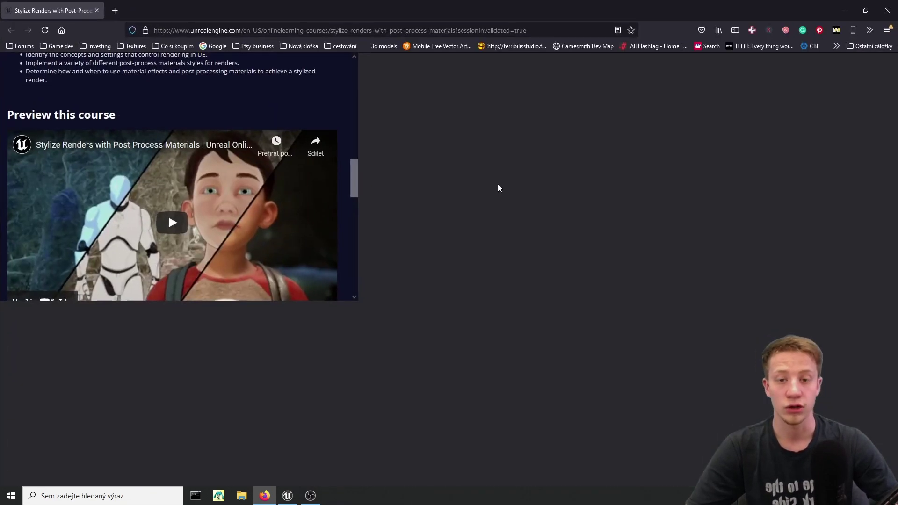
{"action": "middle_click_drag", "start_coordinate": [648, 366], "coordinate": [628, 228]}
{"action": "middle_click_drag", "start_coordinate": [741, 198], "coordinate": [753, 233]}
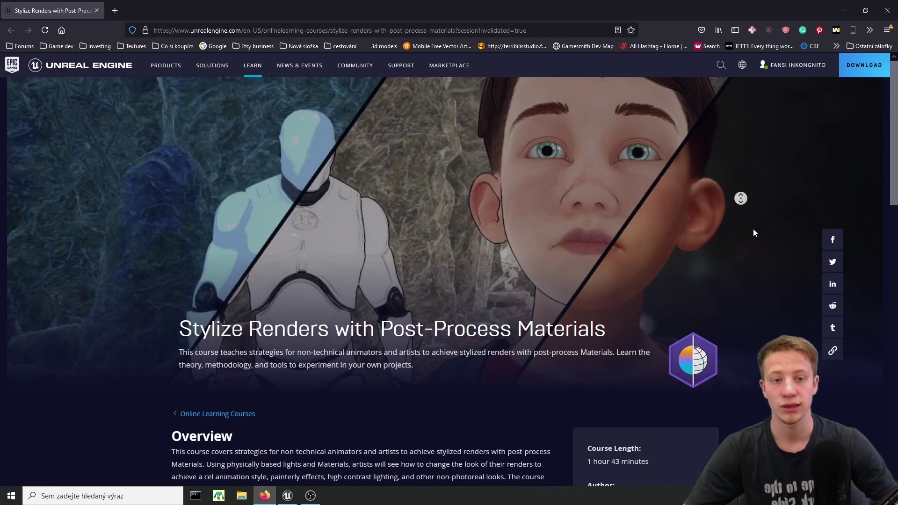
{"action": "scroll", "coordinate": [754, 232], "scroll_direction": "down", "scroll_amount": 20}
{"action": "scroll", "coordinate": [729, 403], "scroll_direction": "up", "scroll_amount": 20}
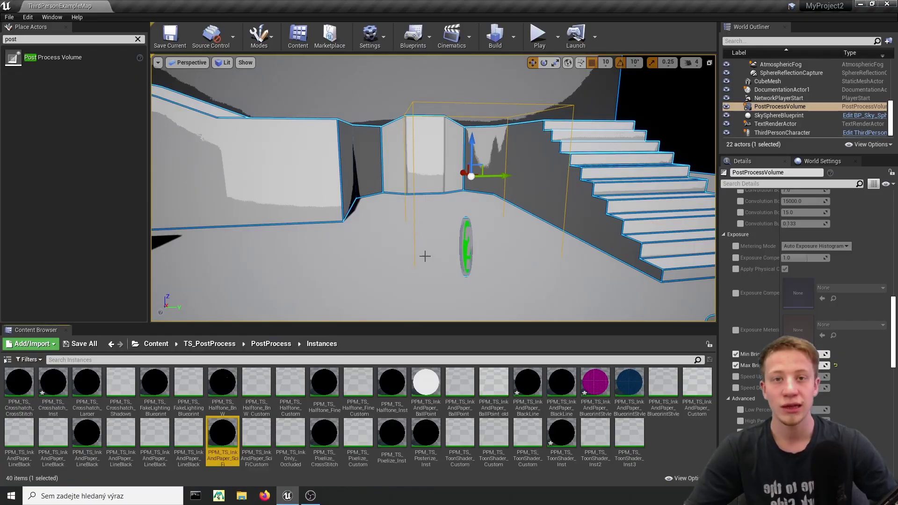